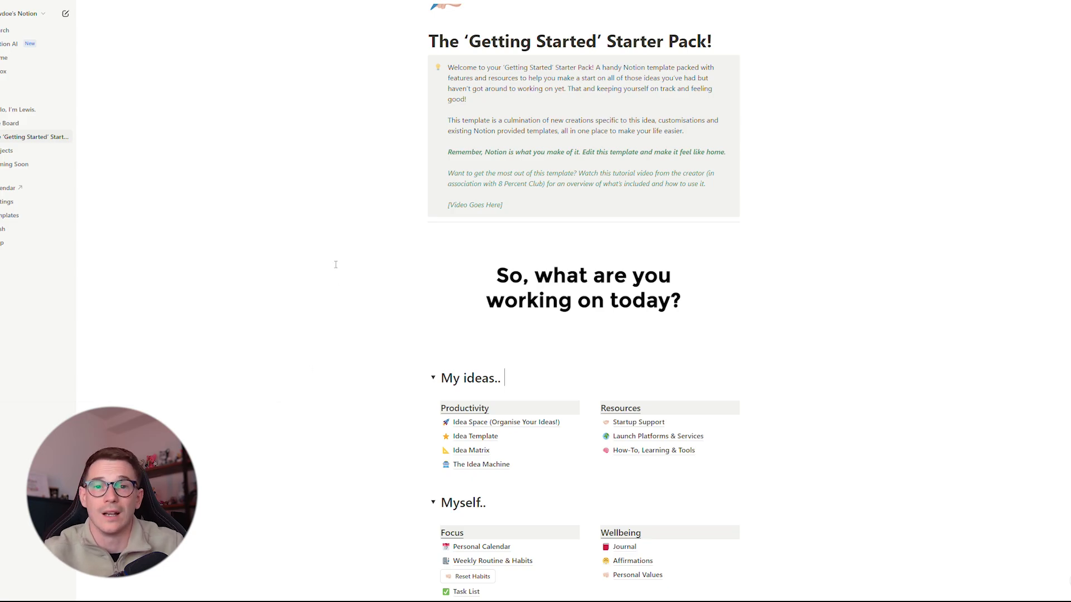
Step: Review the starter pack's welcome callout and the "My ideas.." and "Myself.." sections below it
scroll(336, 264, "up", 3)
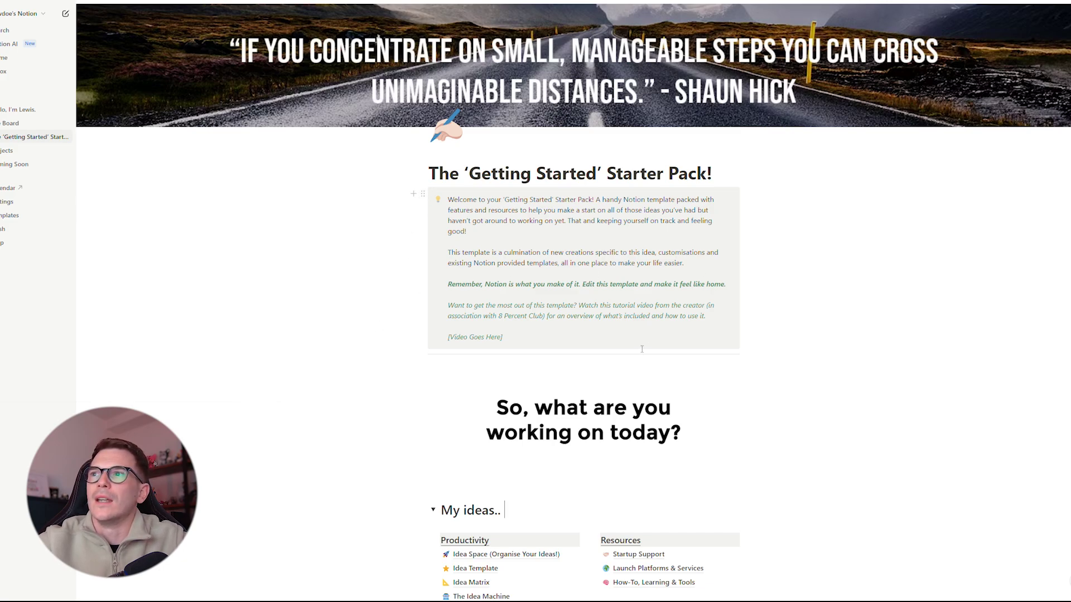
left_click_drag(594, 268, 534, 288)
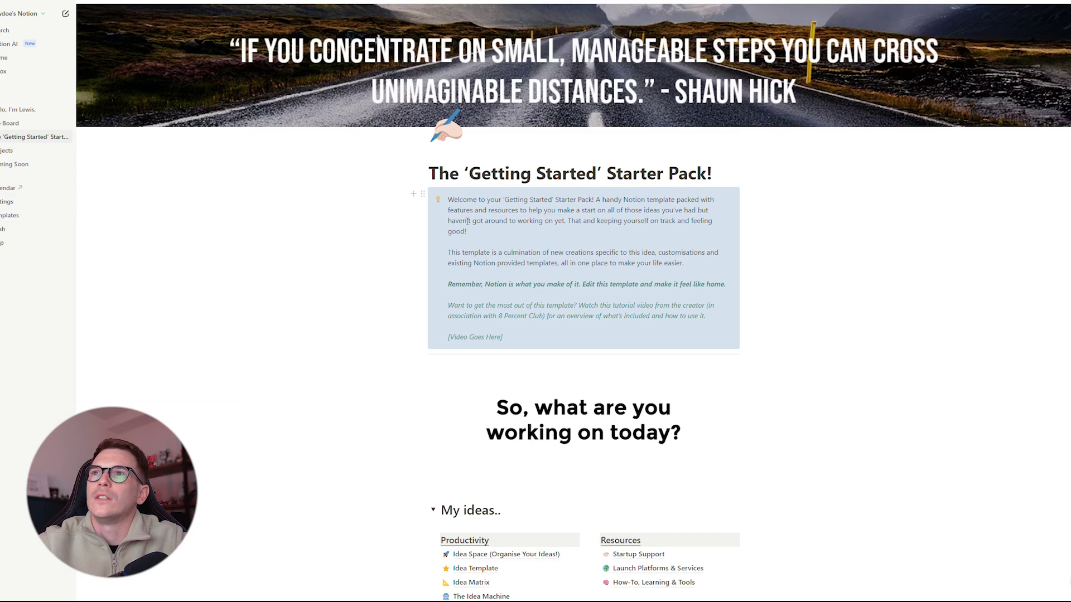
left_click(514, 231)
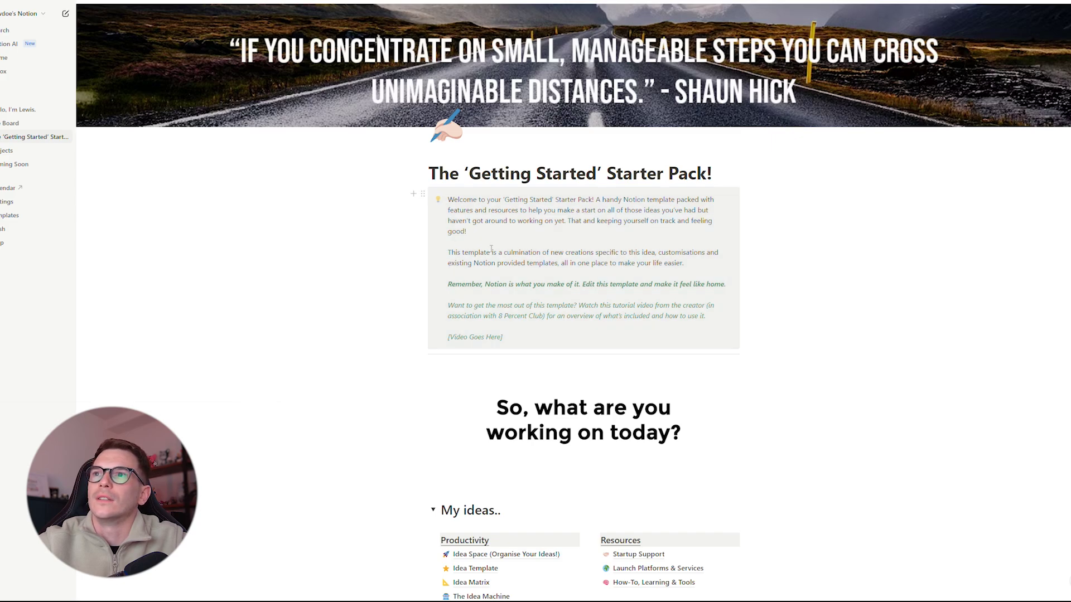
scroll(691, 377, "down", 3)
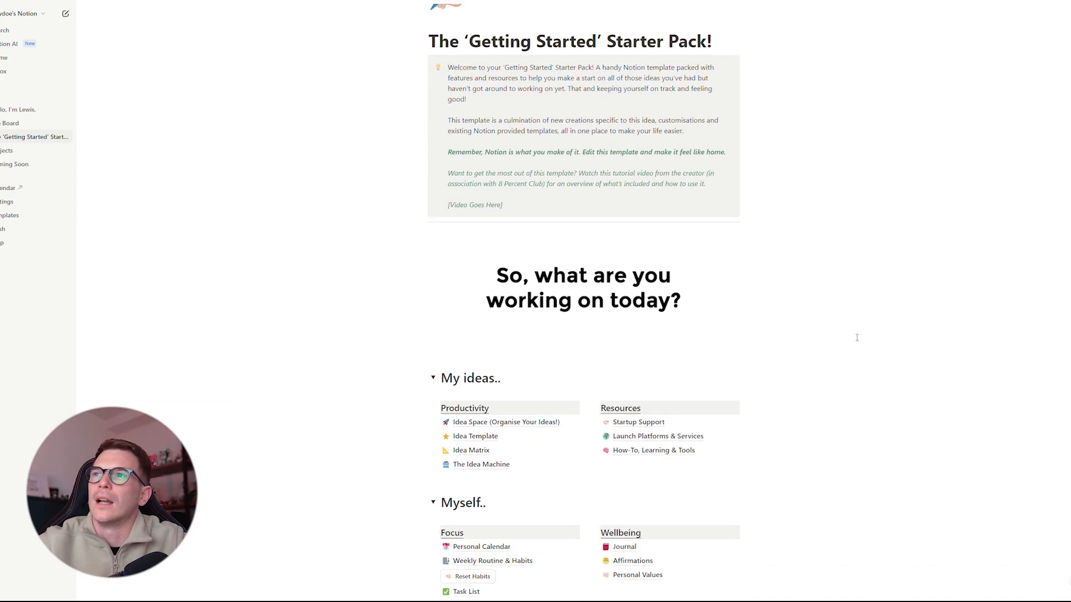
scroll(857, 324, "down", 1)
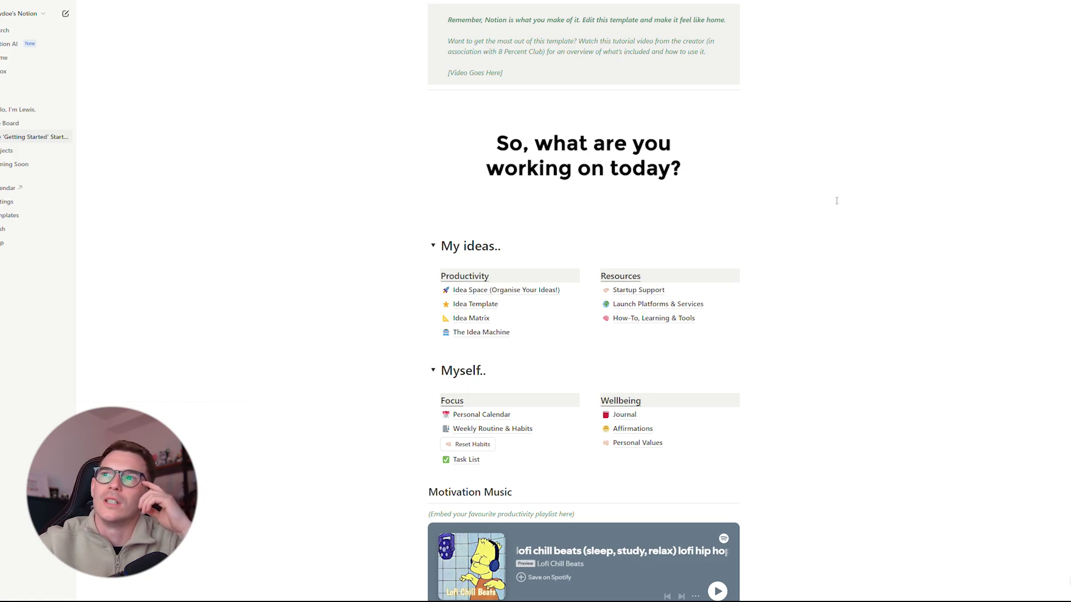
scroll(477, 268, "down", 1)
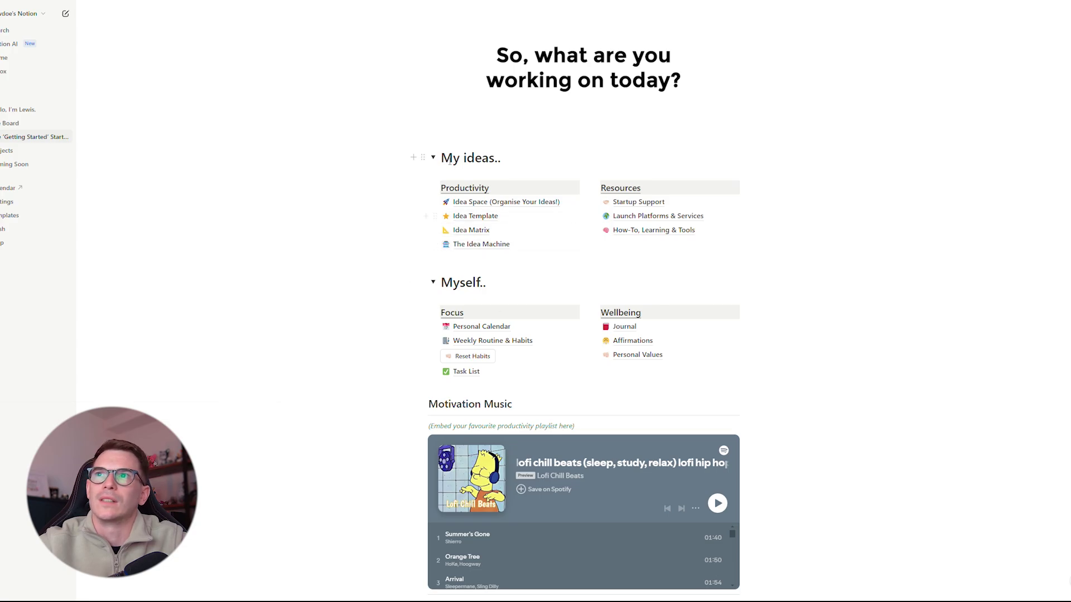
Step: Collapse the "My ideas.." and "Myself.." sections, and expand "My ideas.." again
left_click(434, 158)
left_click(433, 193)
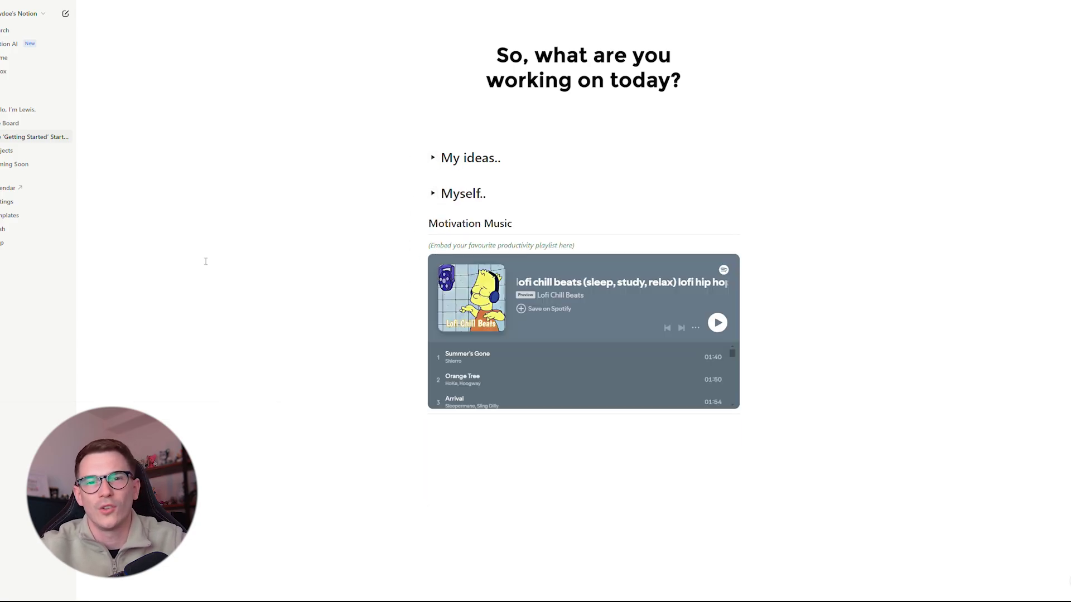
left_click(434, 157)
Step: View the "Idea Space (Organise Your Ideas!)" page from the Productivity links and return to the starter pack page
scroll(871, 319, "up", 2)
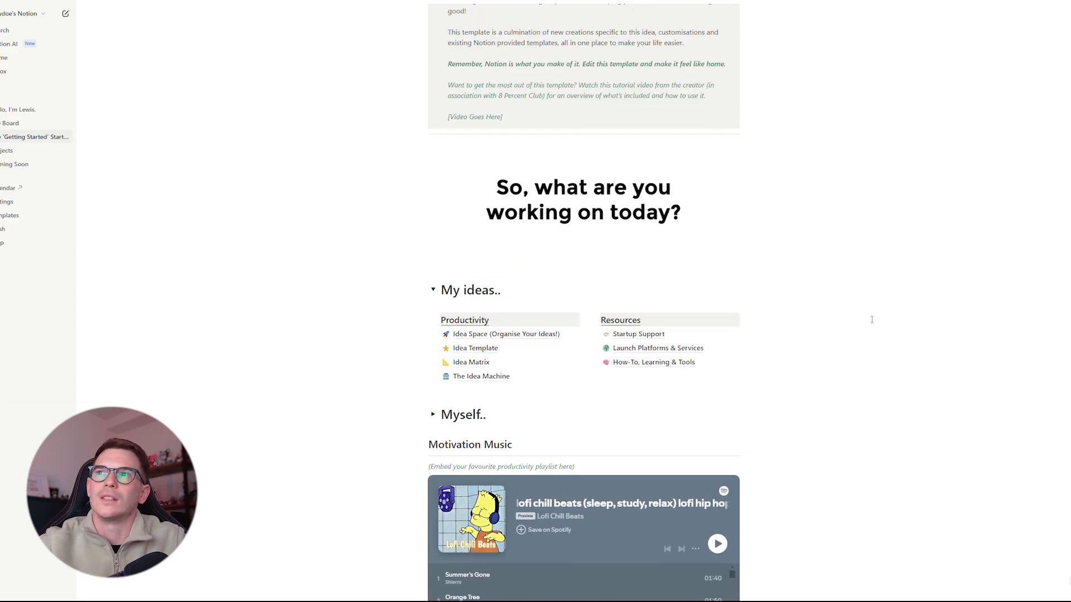
scroll(797, 318, "up", 2)
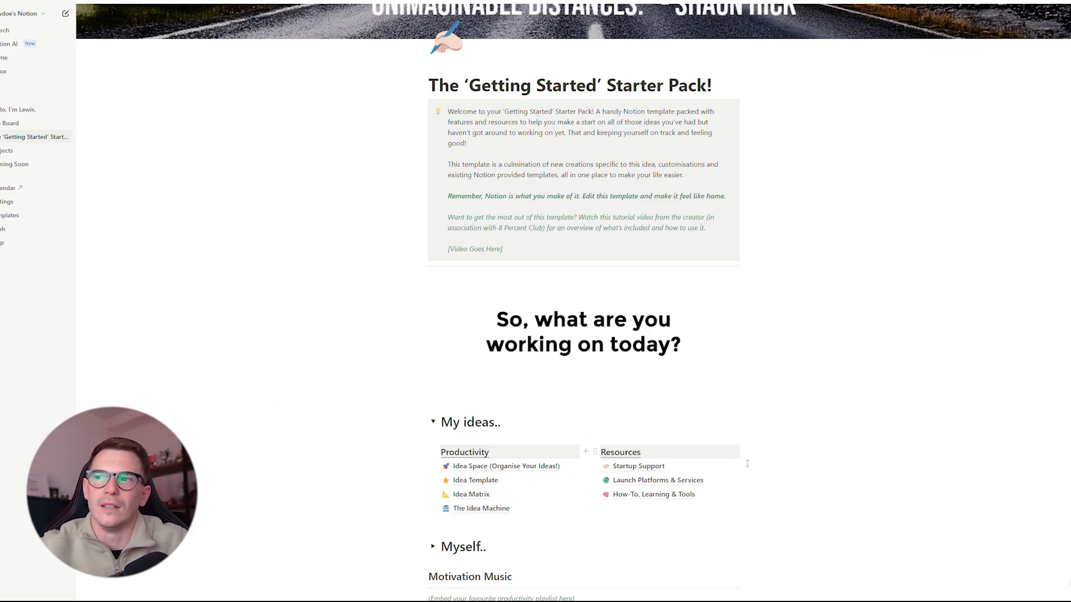
scroll(816, 468, "down", 2)
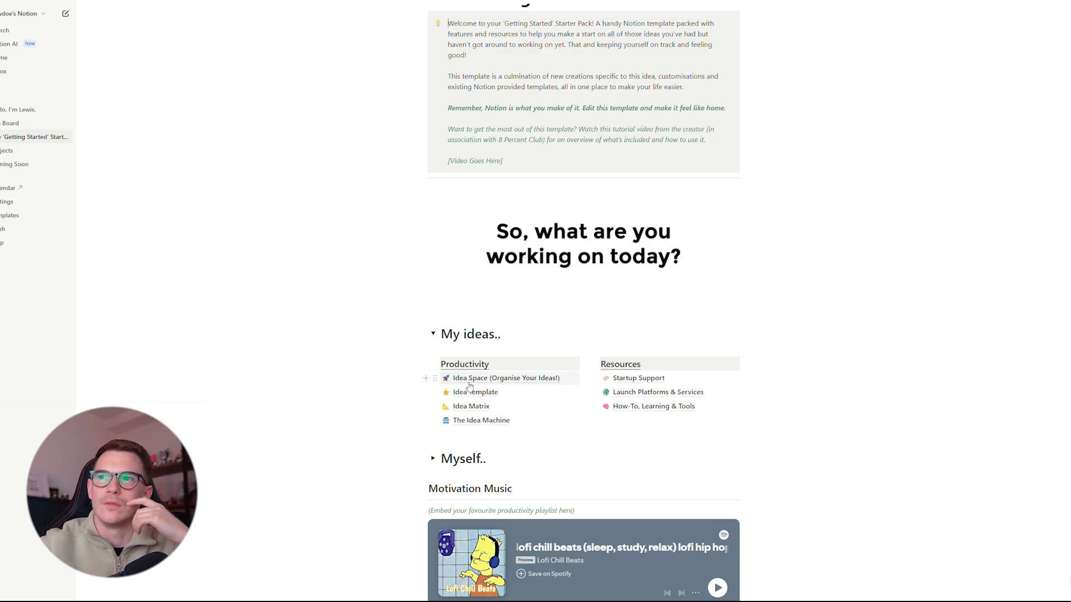
mouse_move(516, 384)
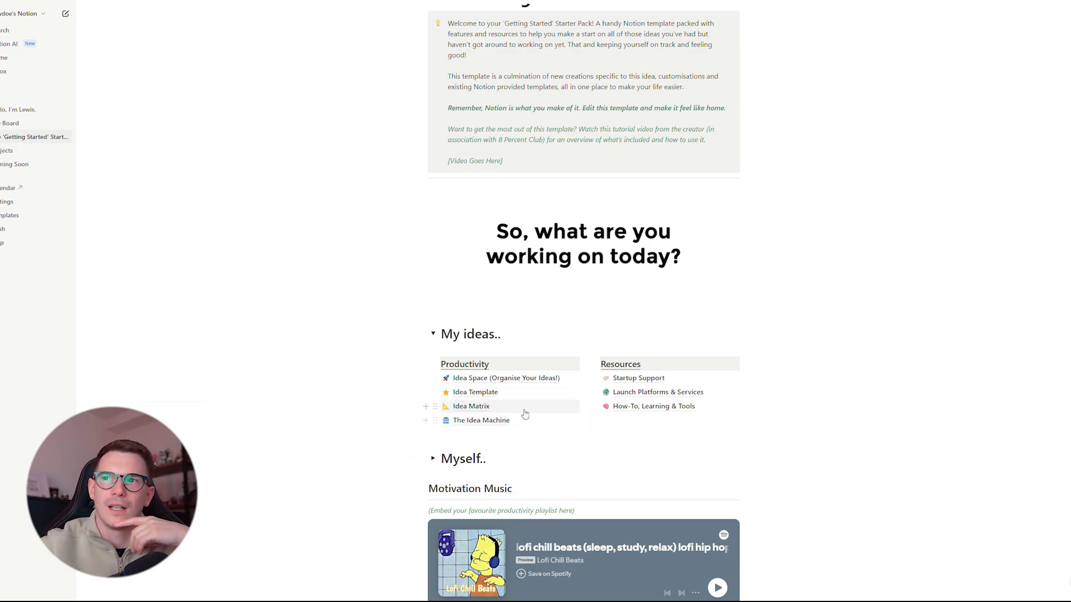
mouse_move(530, 426)
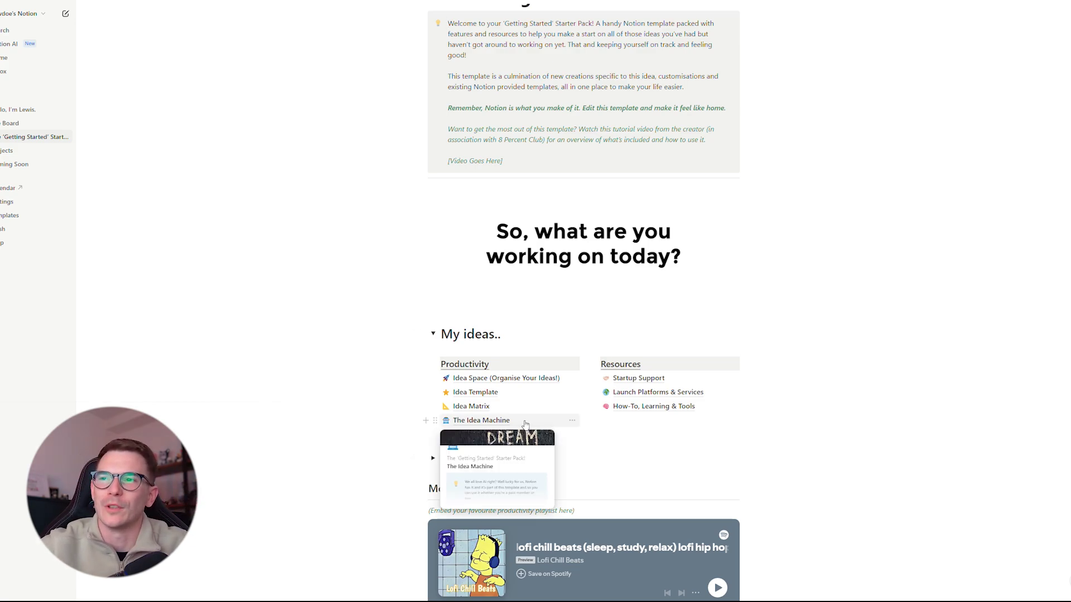
left_click(466, 380)
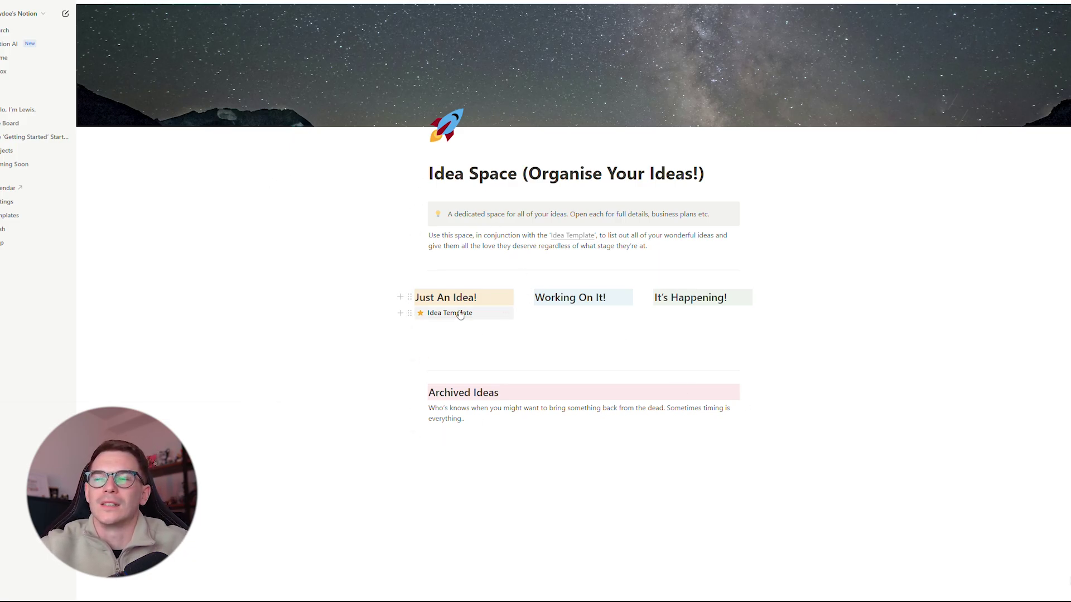
mouse_move(457, 316)
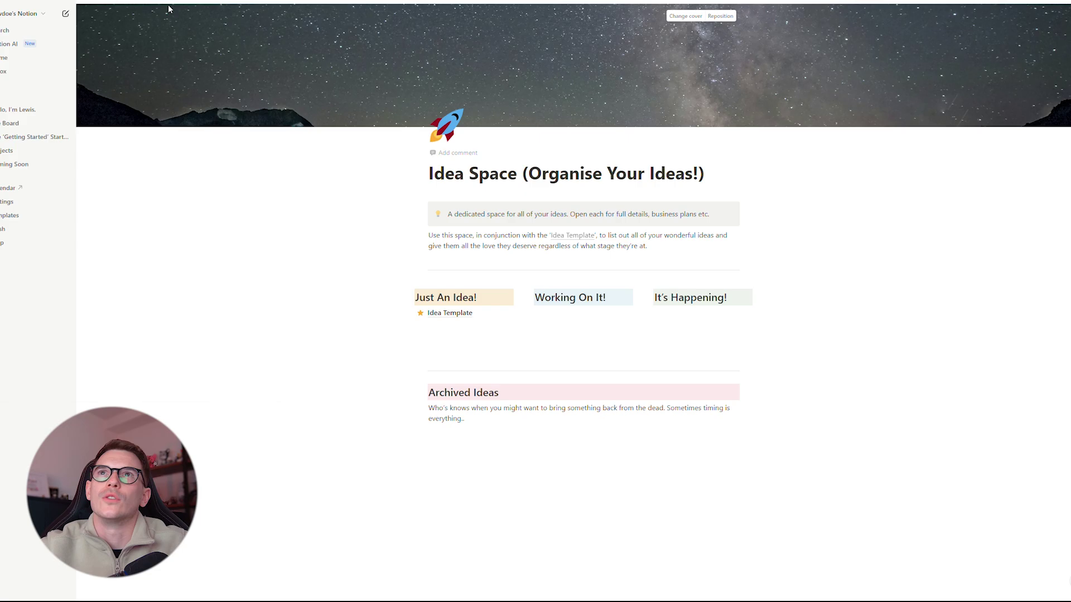
left_click(186, 2)
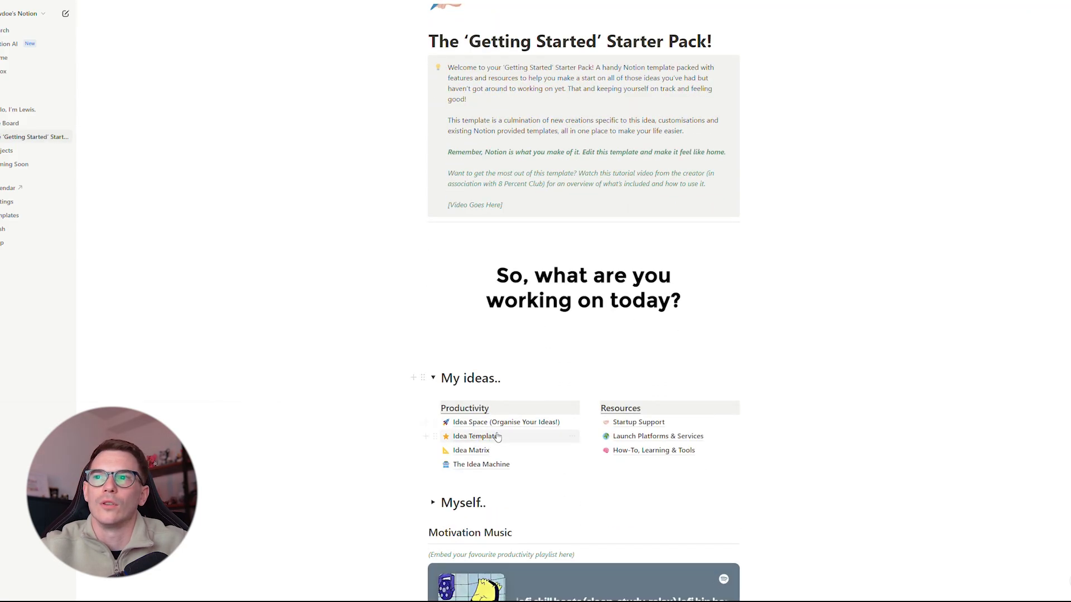
Step: Open the Idea Template page and examine its description, image placeholder, Mission Statement and Vision sections
mouse_move(502, 441)
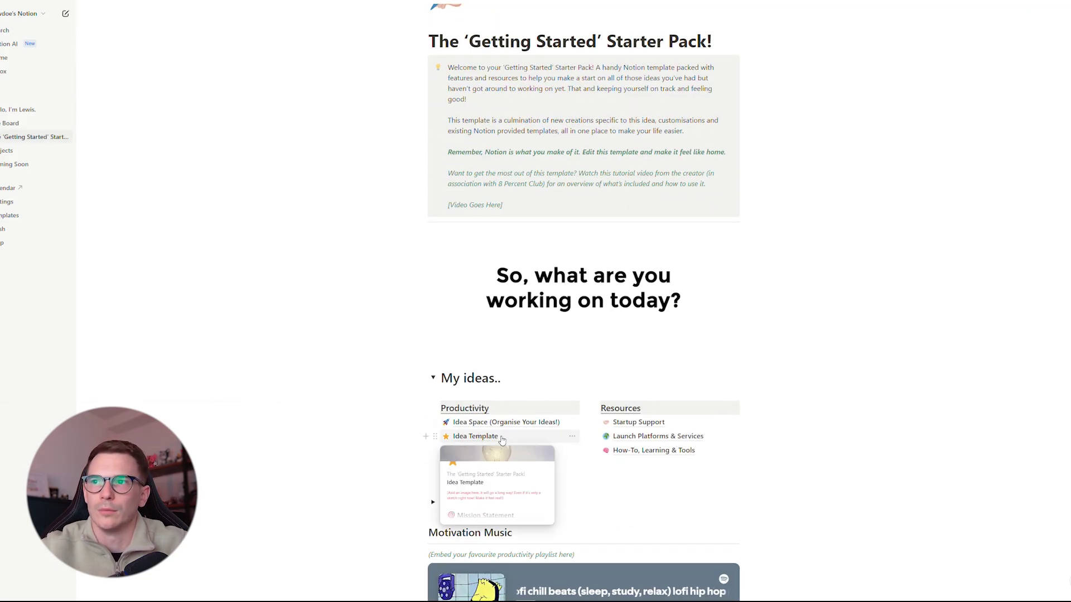
left_click(502, 441)
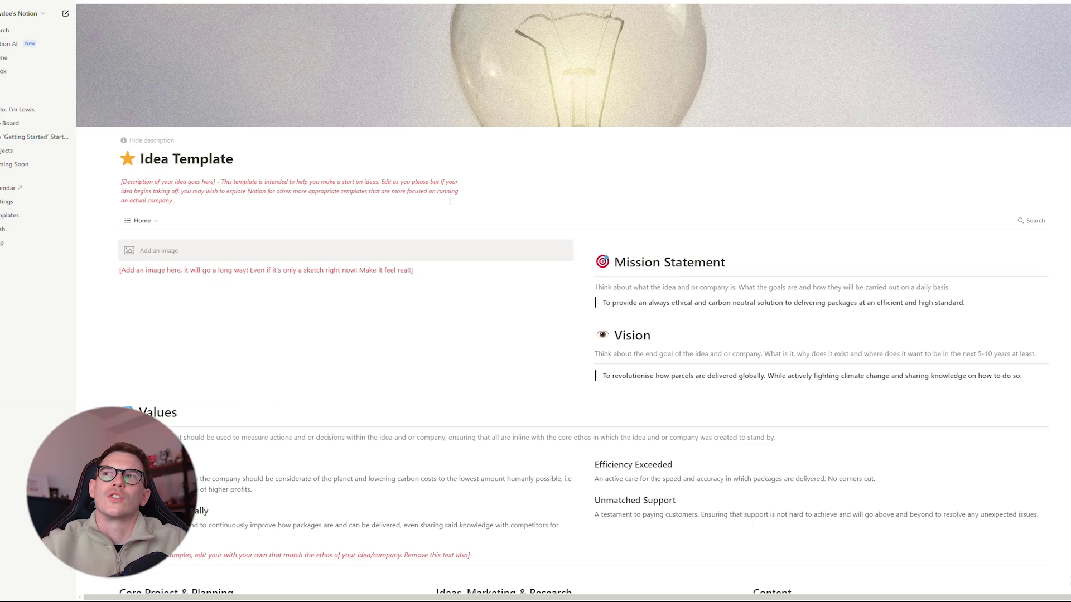
scroll(519, 218, "down", 1)
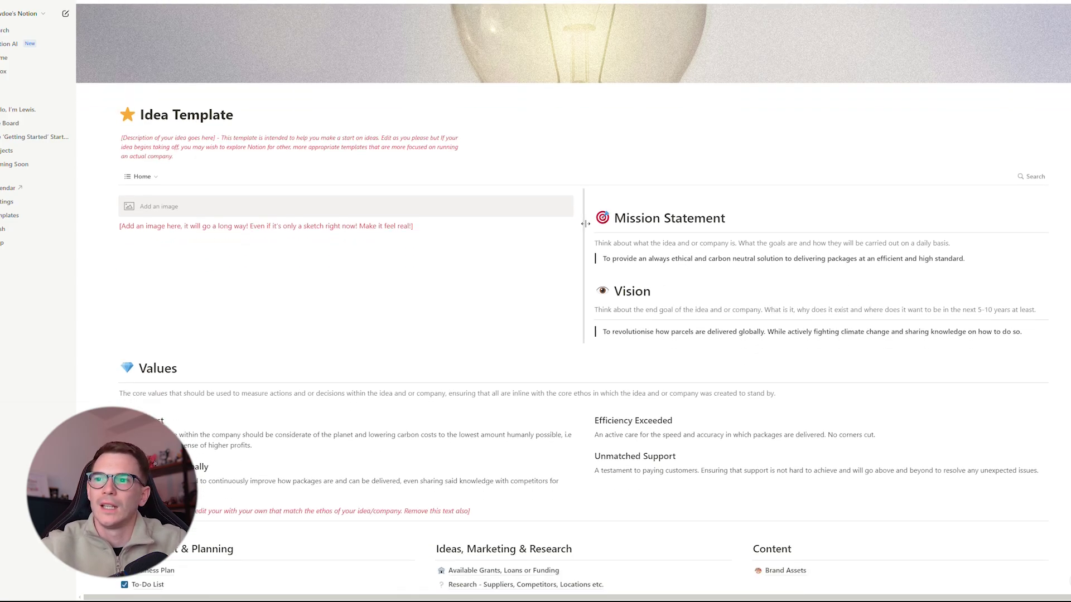
scroll(565, 282, "down", 1)
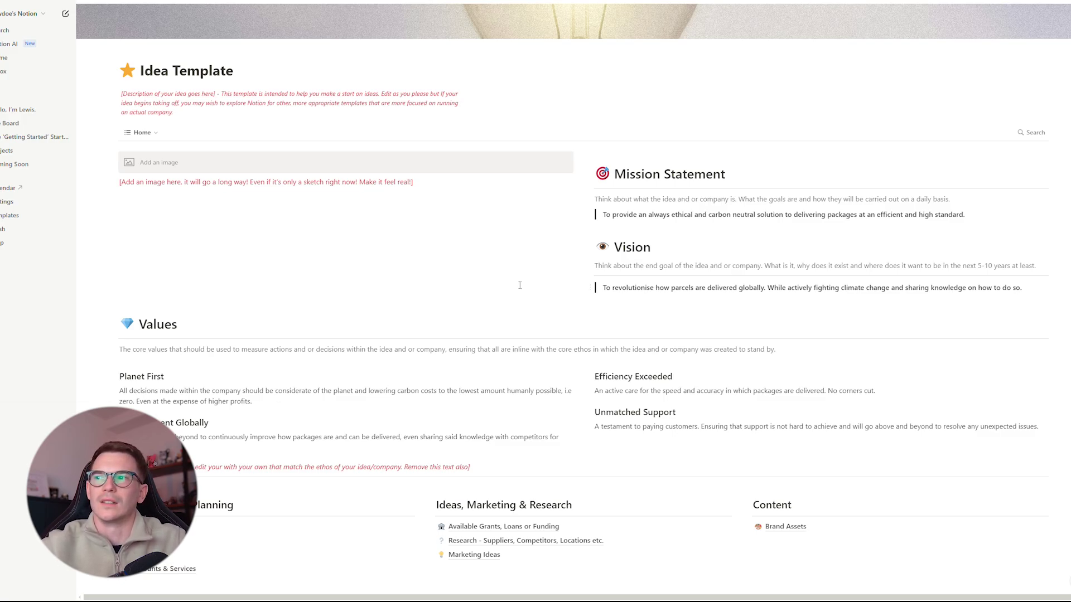
scroll(519, 286, "up", 2)
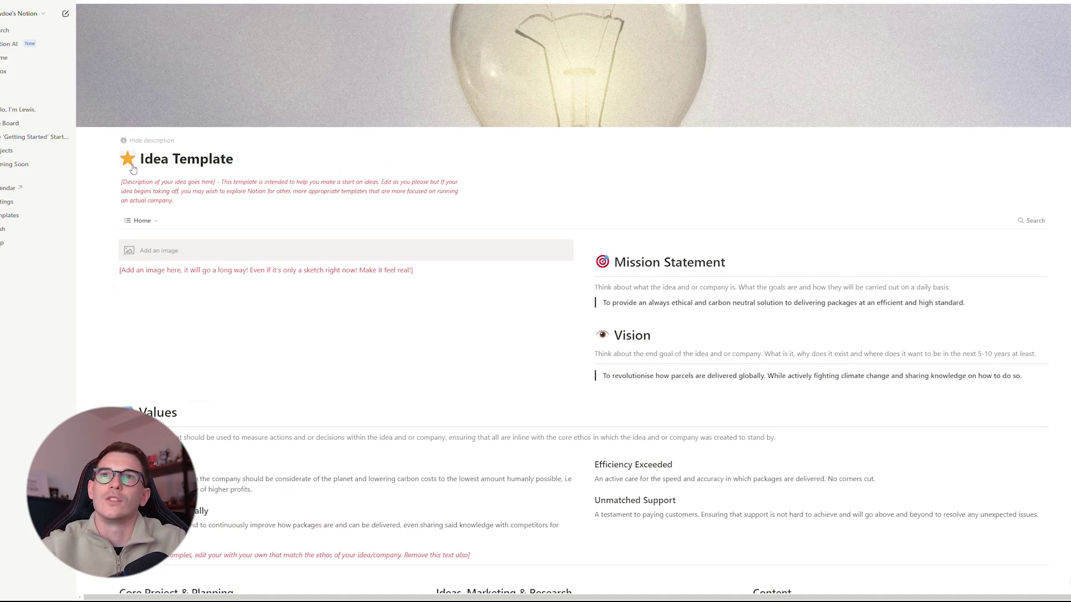
scroll(614, 223, "down", 2)
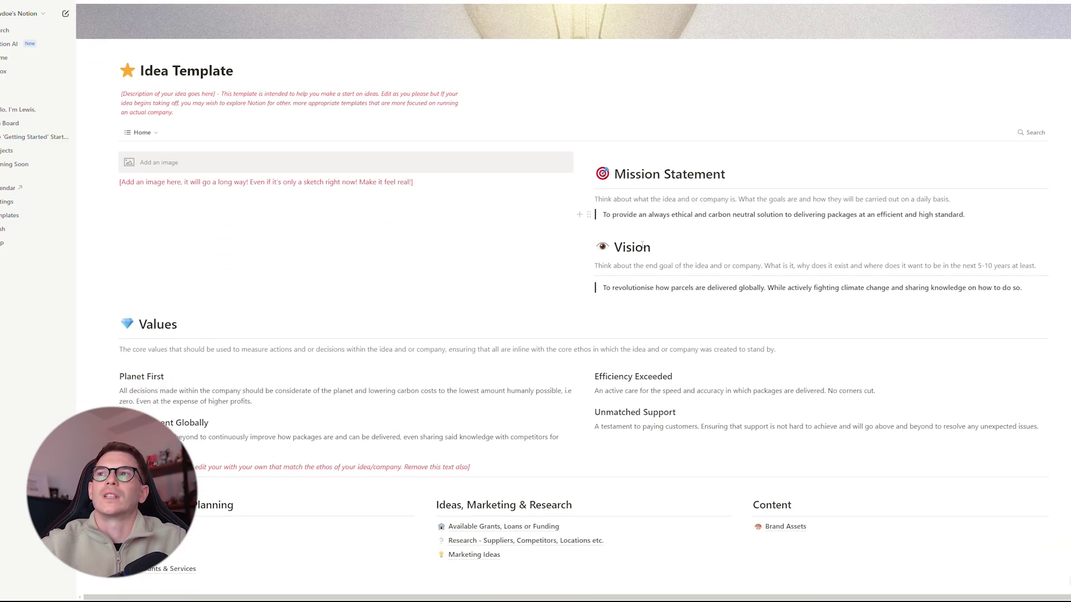
scroll(729, 321, "down", 2)
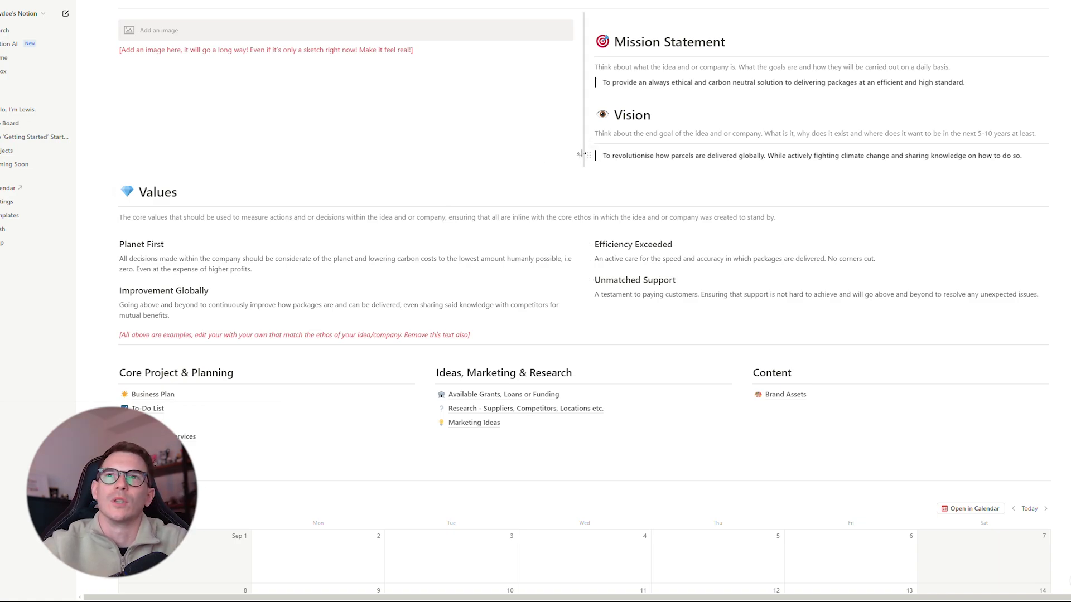
scroll(644, 335, "up", 2)
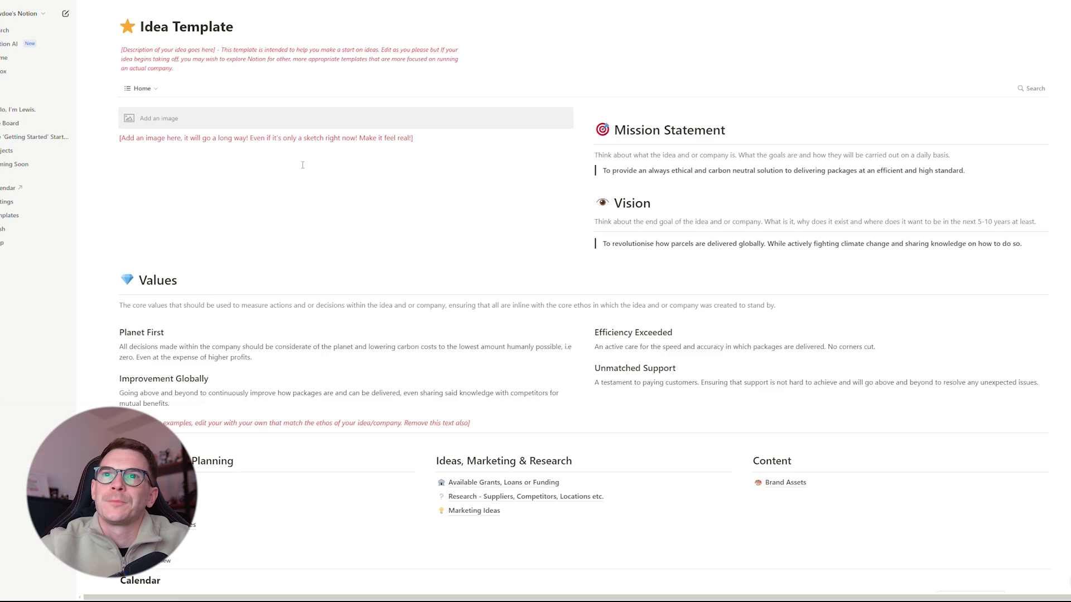
Step: Examine the Idea Template's Values section, project and research page links, and calendar
scroll(255, 219, "down", 2)
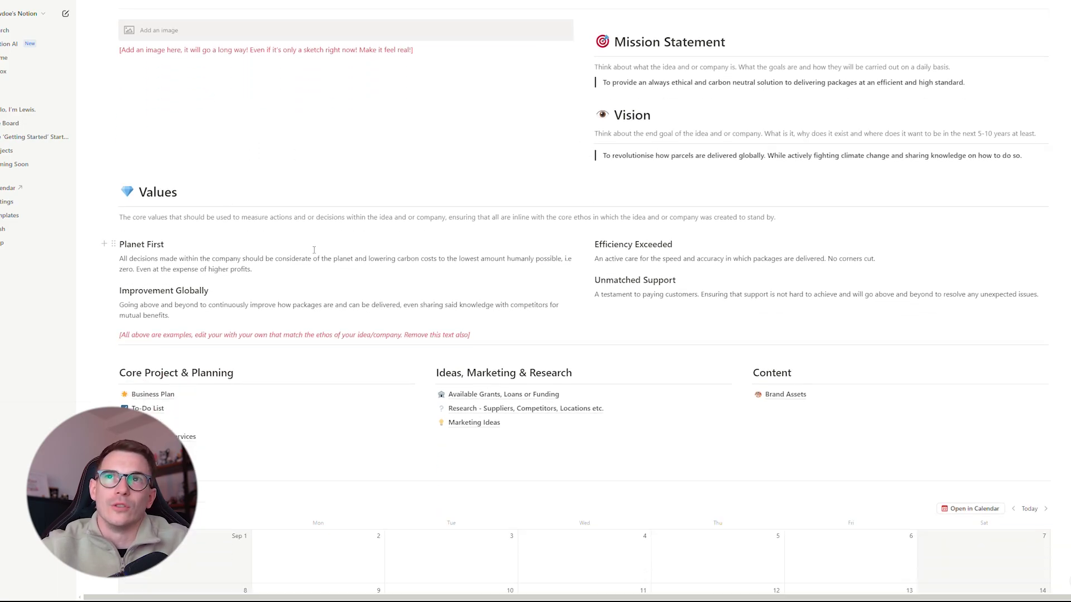
scroll(314, 250, "up", 3)
scroll(359, 254, "down", 5)
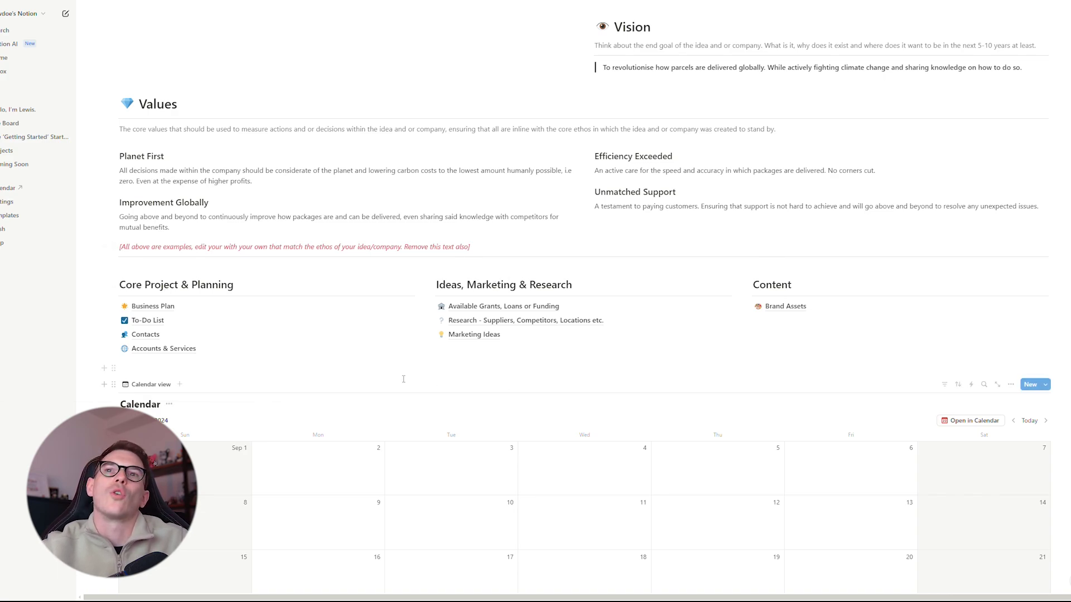
scroll(464, 384, "down", 1)
scroll(464, 385, "down", 1)
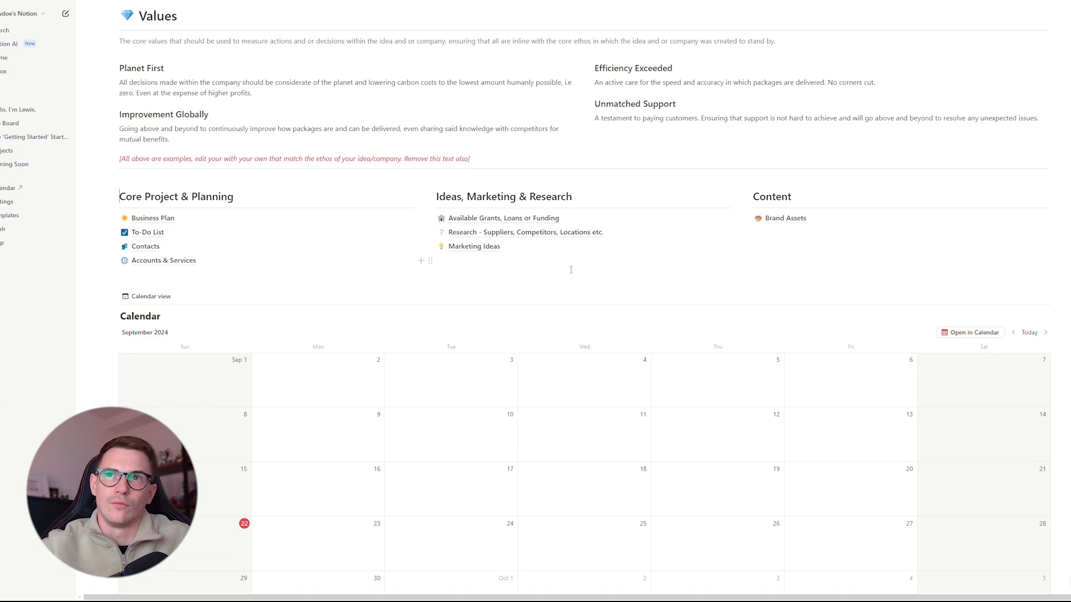
Step: View the Business Plan page and its "Problem and Solution" subpage, and return to the Idea Template
mouse_move(176, 223)
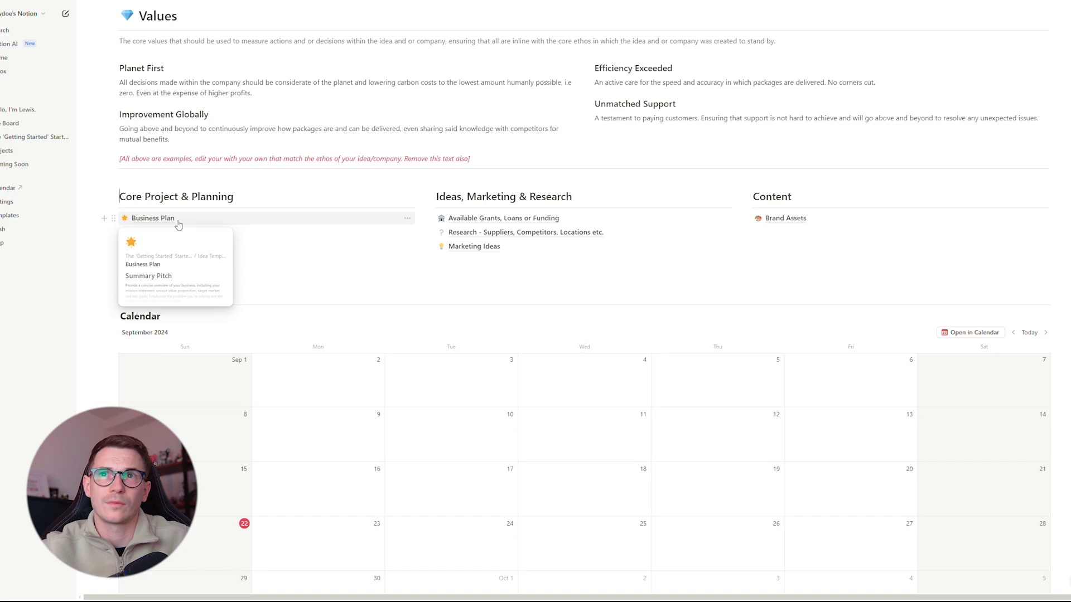
left_click(179, 225)
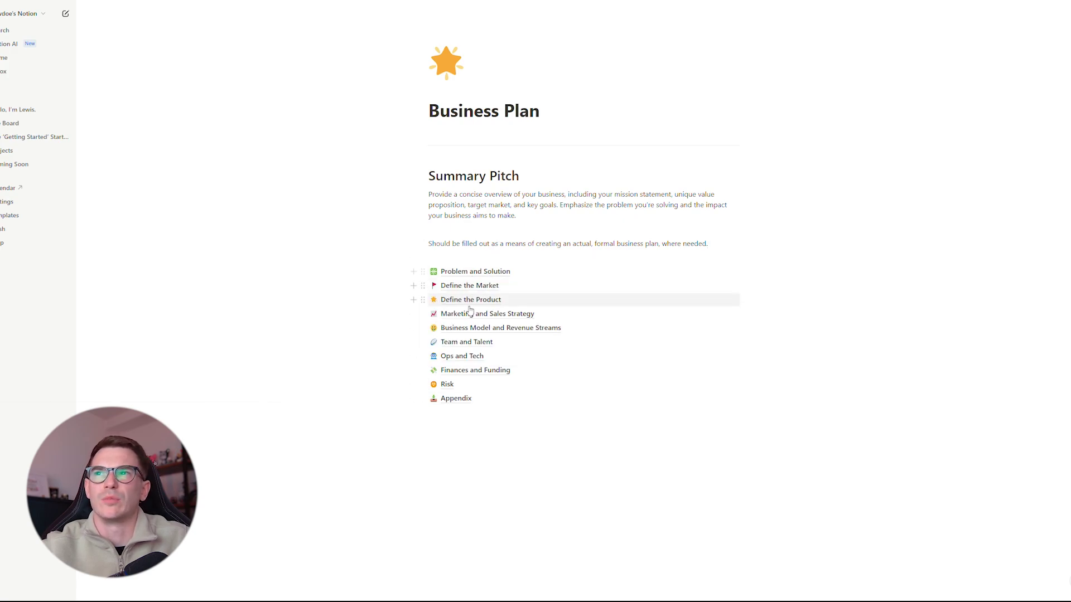
left_click(476, 273)
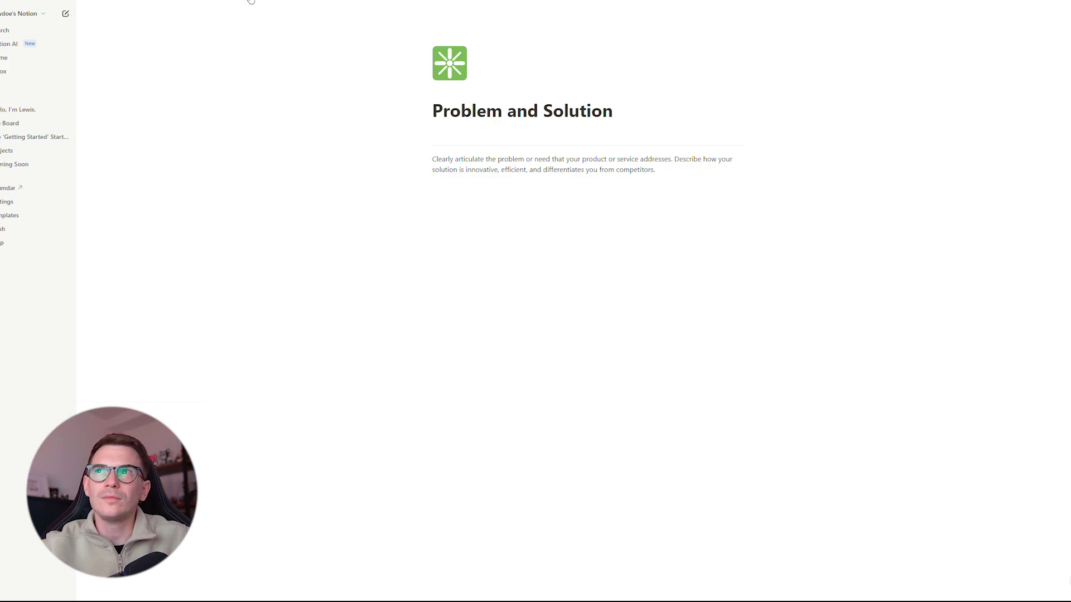
left_click(250, 2)
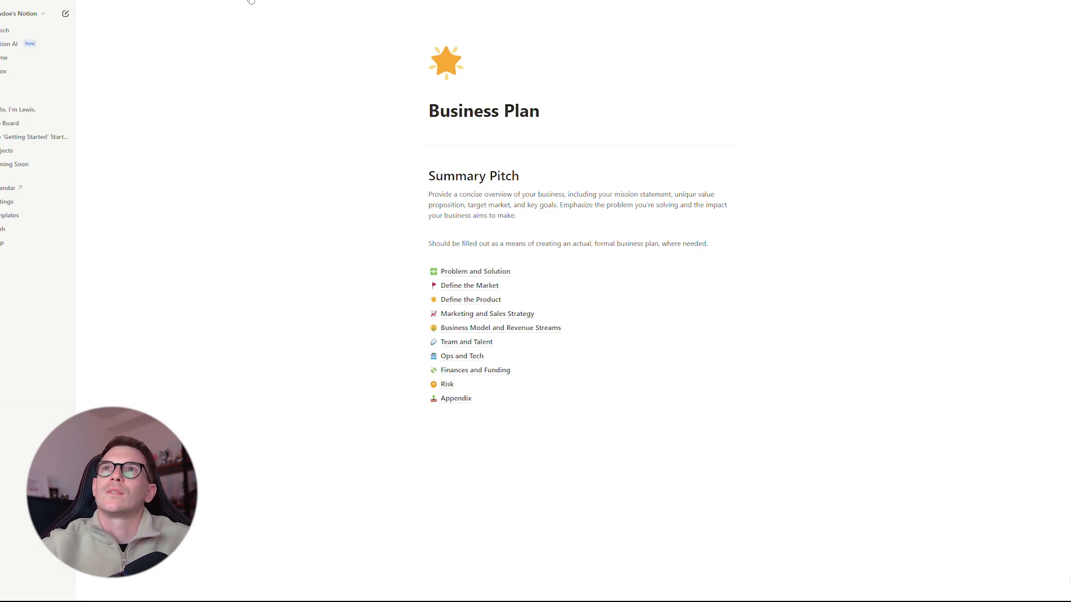
left_click(250, 2)
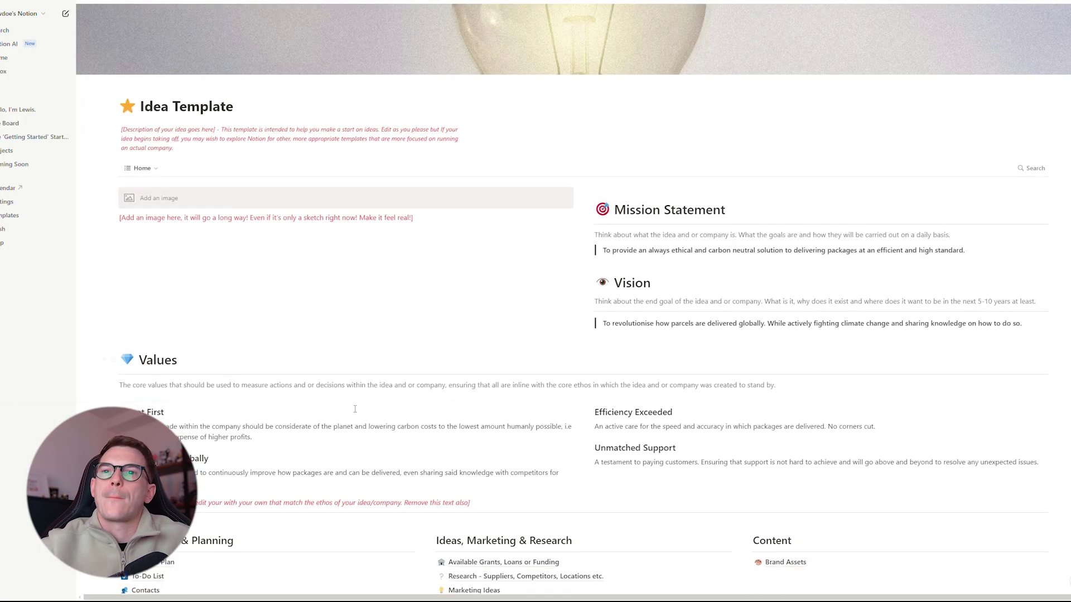
Step: View the To-Do List board under Core Project & Planning and return to the Idea Template
scroll(355, 409, "down", 3)
left_click(155, 413)
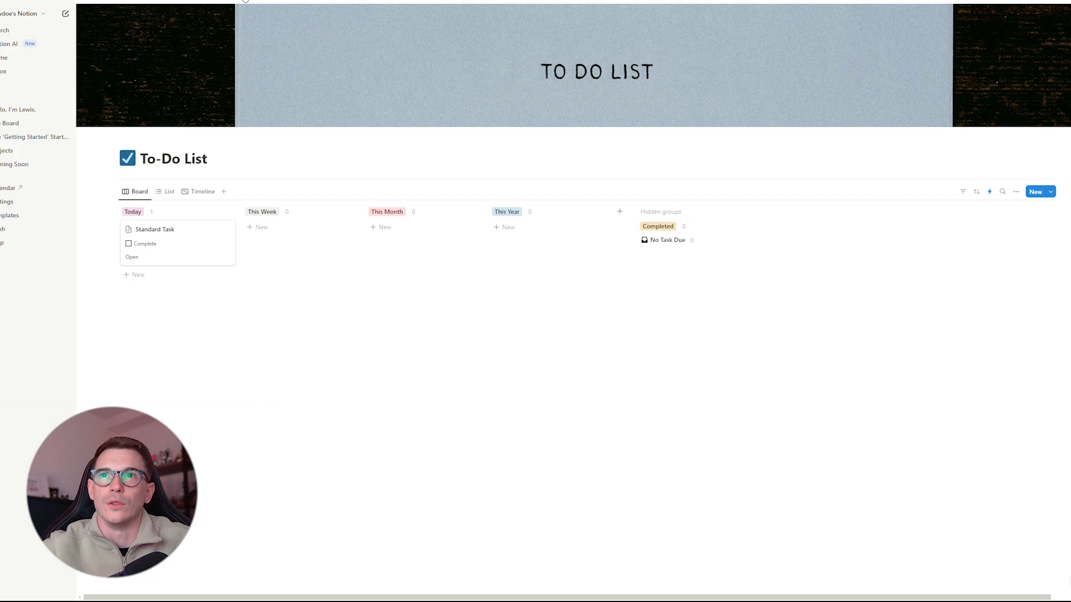
left_click(246, 0)
Step: View the Contacts database under Core Project & Planning and return to the Idea Template
scroll(342, 419, "down", 5)
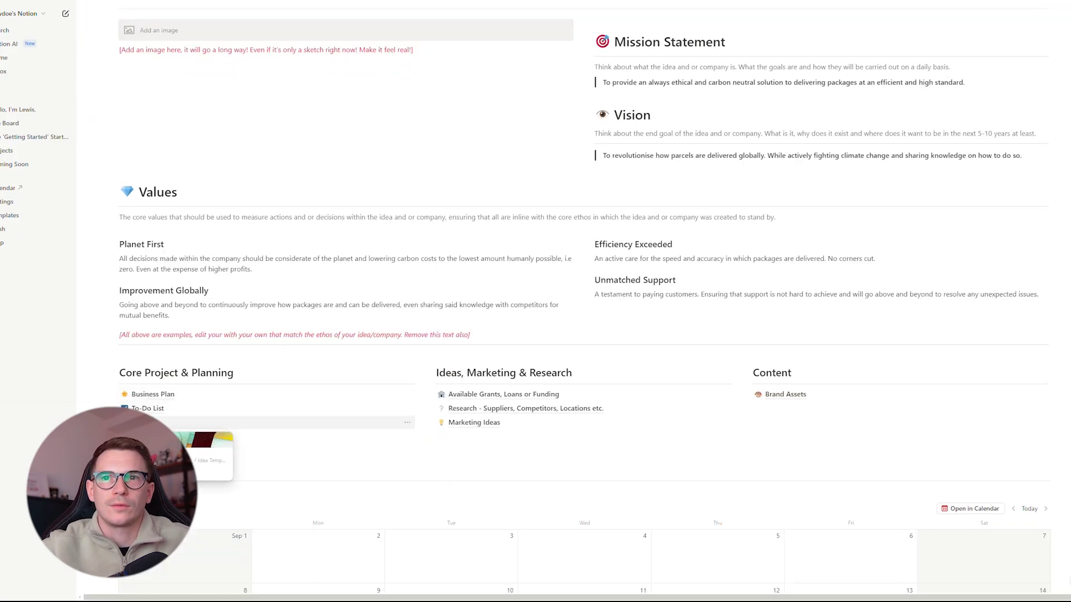
left_click(167, 422)
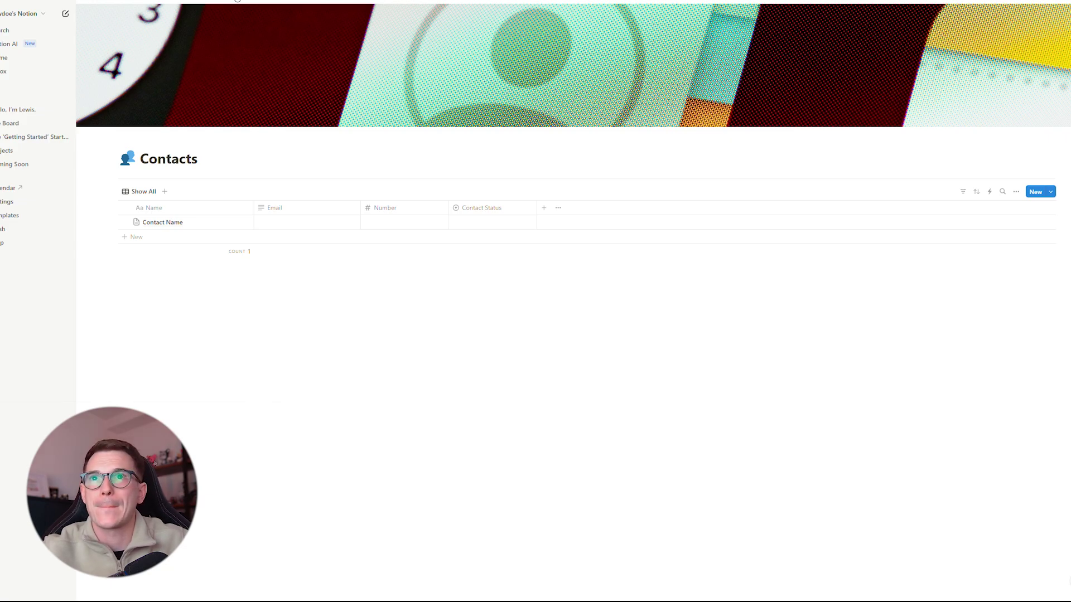
left_click(237, 2)
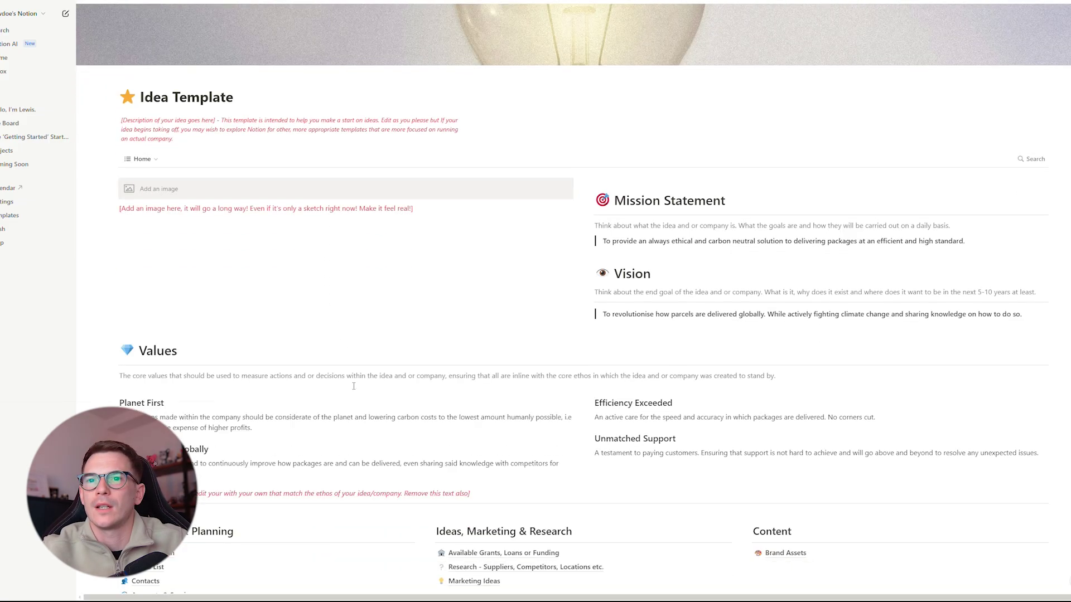
Step: View the Accounts & Services database and its no-passwords note under Core Project & Planning, and return to the Idea Template
scroll(353, 386, "down", 3)
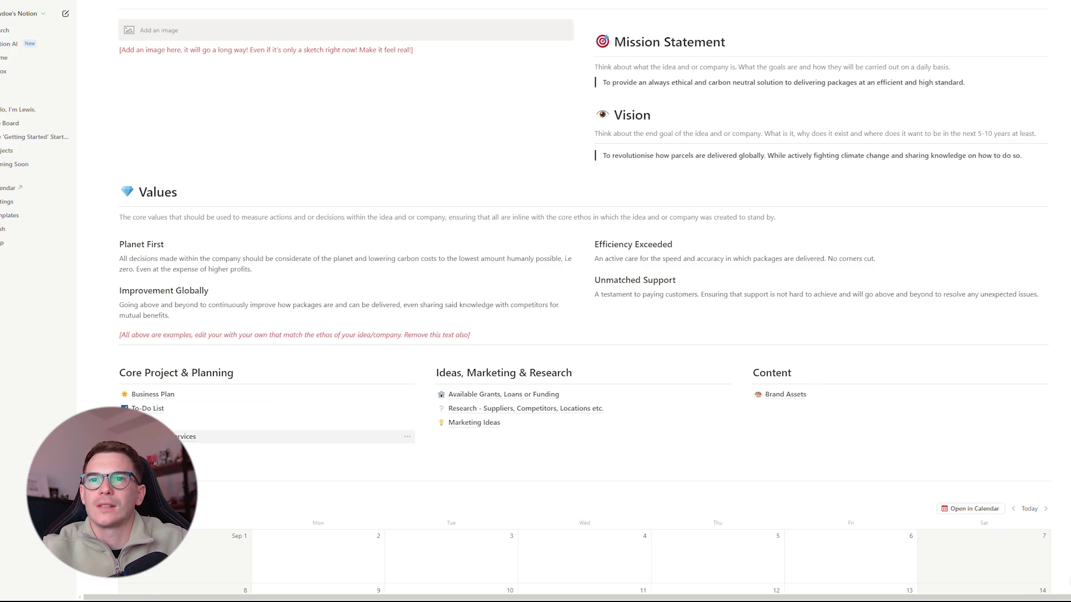
left_click(186, 437)
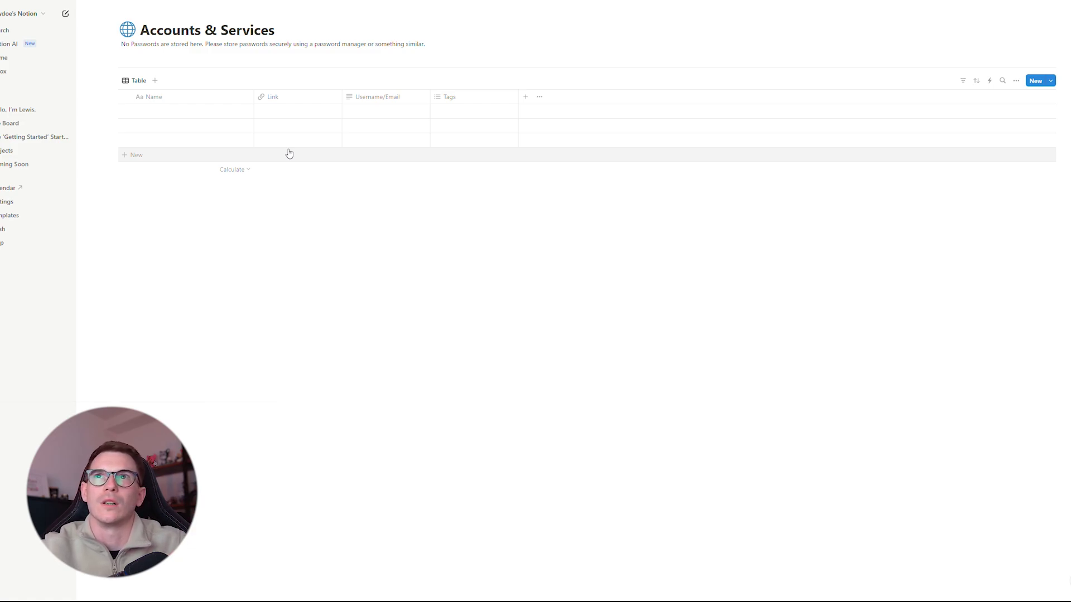
left_click_drag(428, 48, 127, 49)
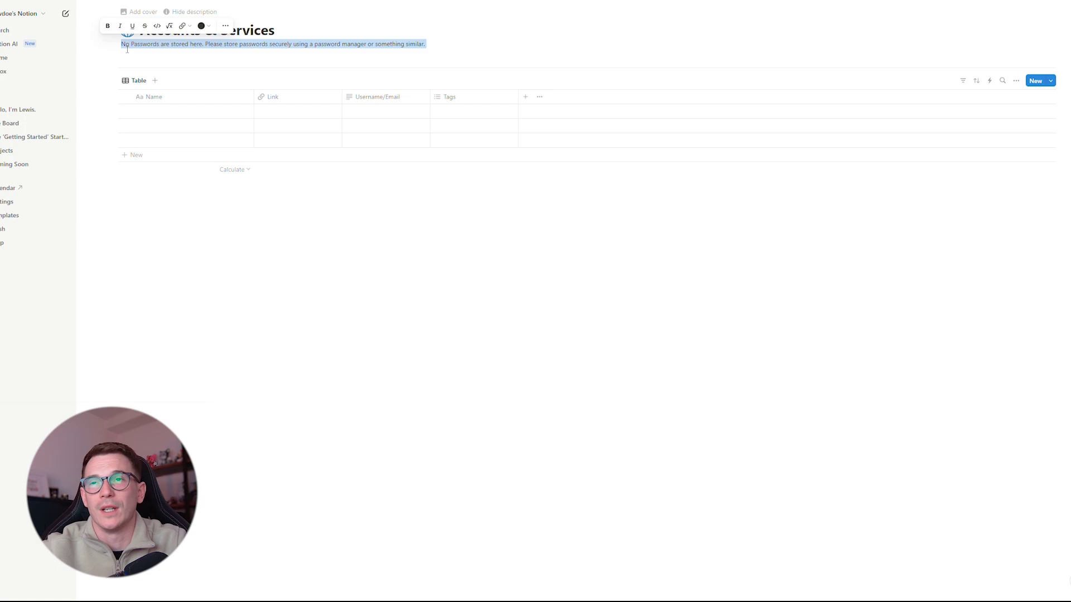
left_click(486, 49)
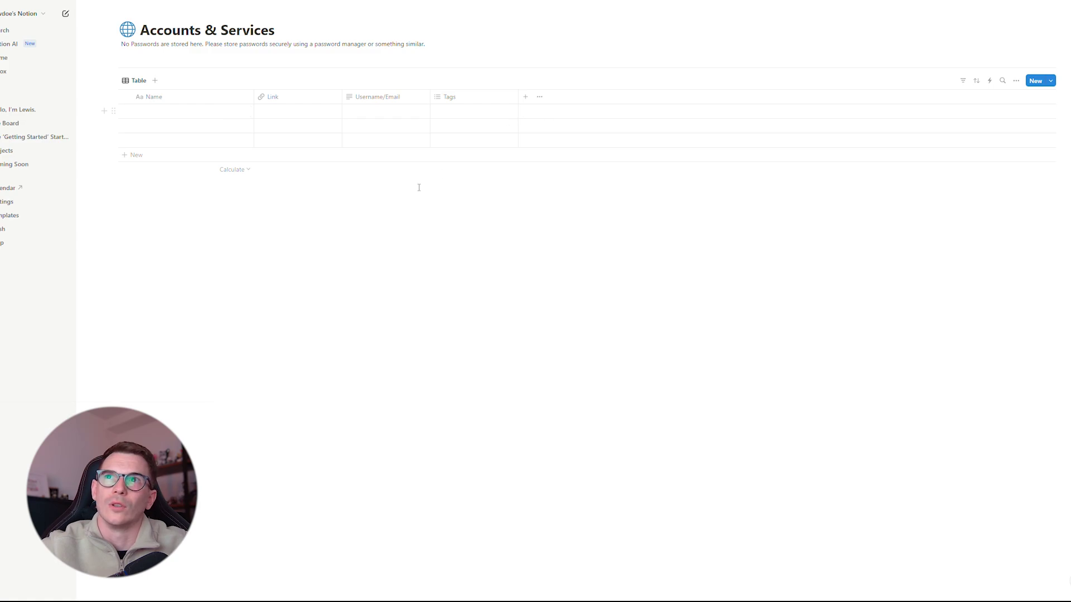
left_click(240, 3)
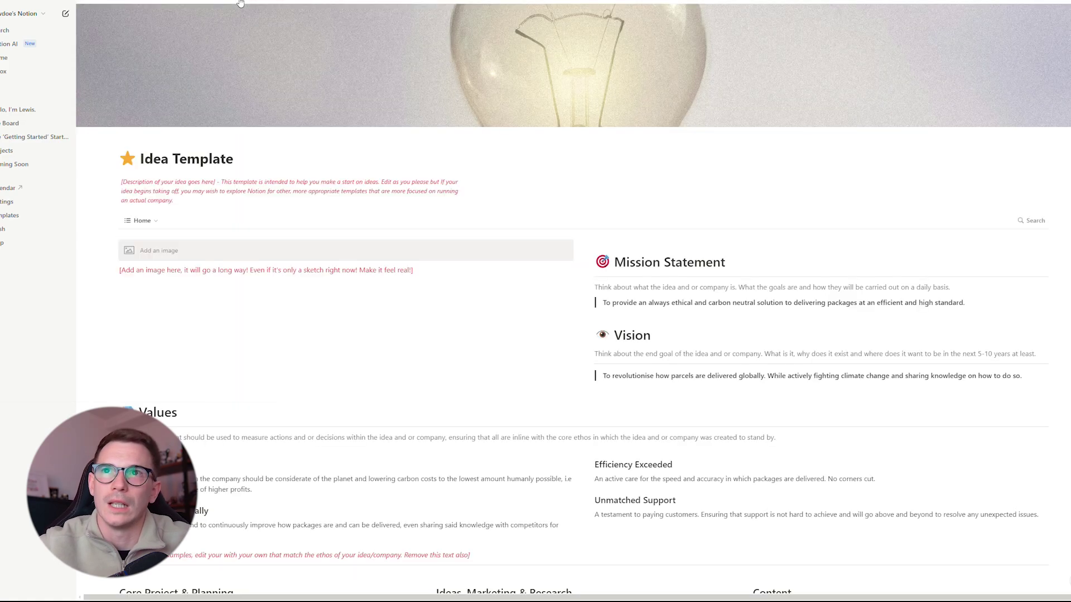
Step: View the Available Grants, Loans or Funding database under Ideas, Marketing & Research and return to the Idea Template
scroll(375, 299, "down", 5)
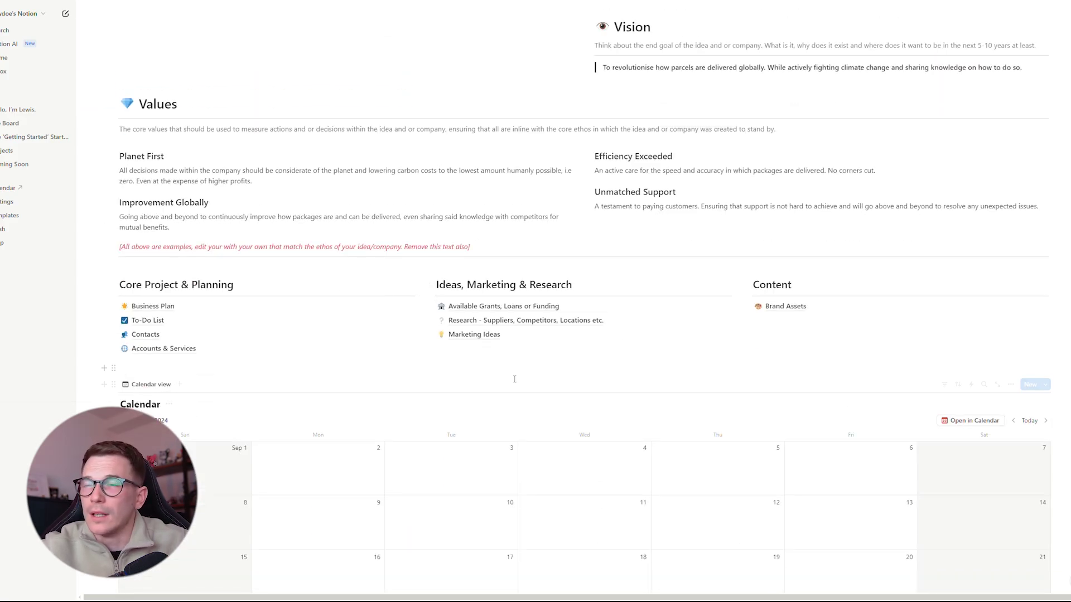
left_click(525, 308)
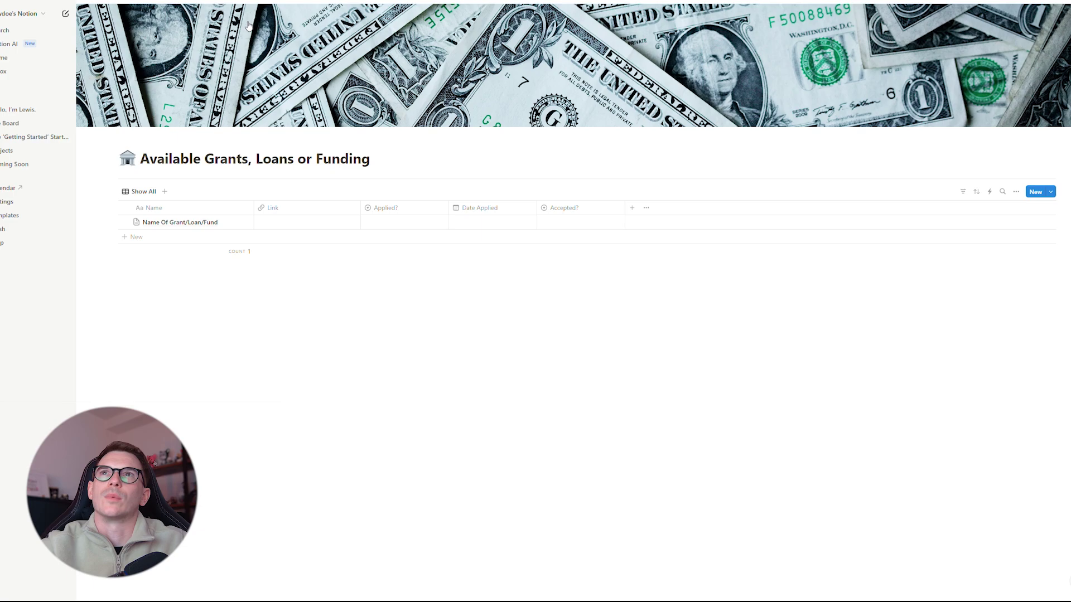
left_click(247, 1)
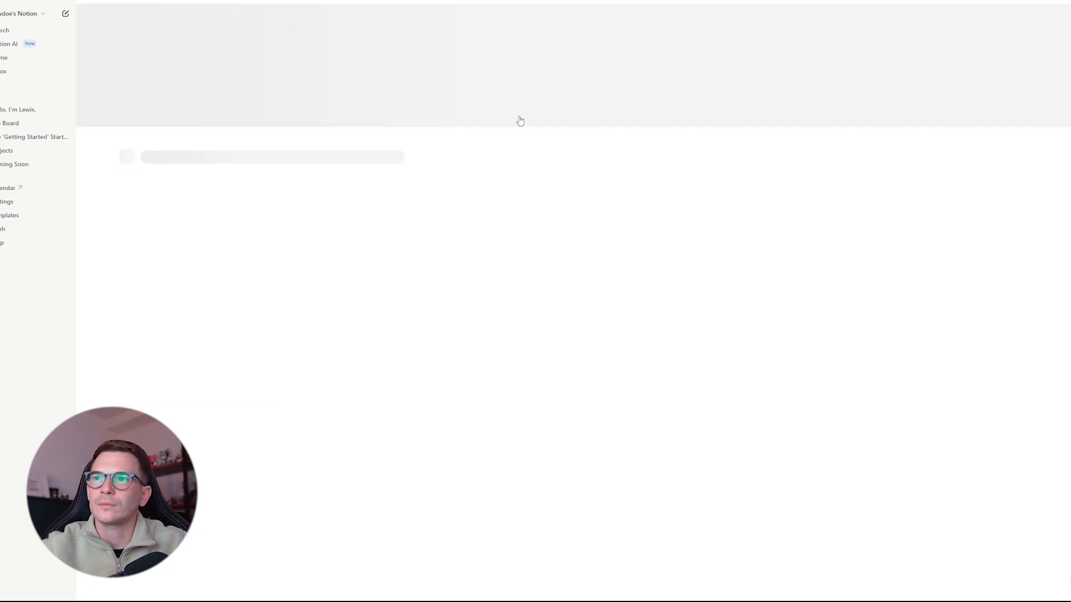
Step: View the Research - Suppliers, Competitors, Locations etc. database, check the Example entry's Research Type options, and return to the Idea Template
scroll(552, 316, "down", 1)
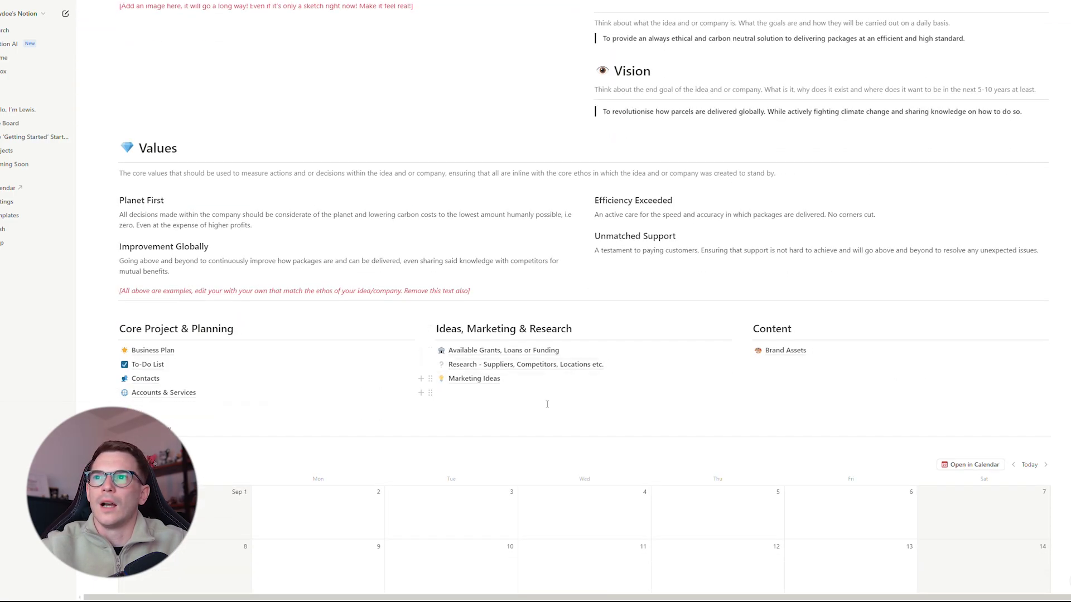
left_click(512, 366)
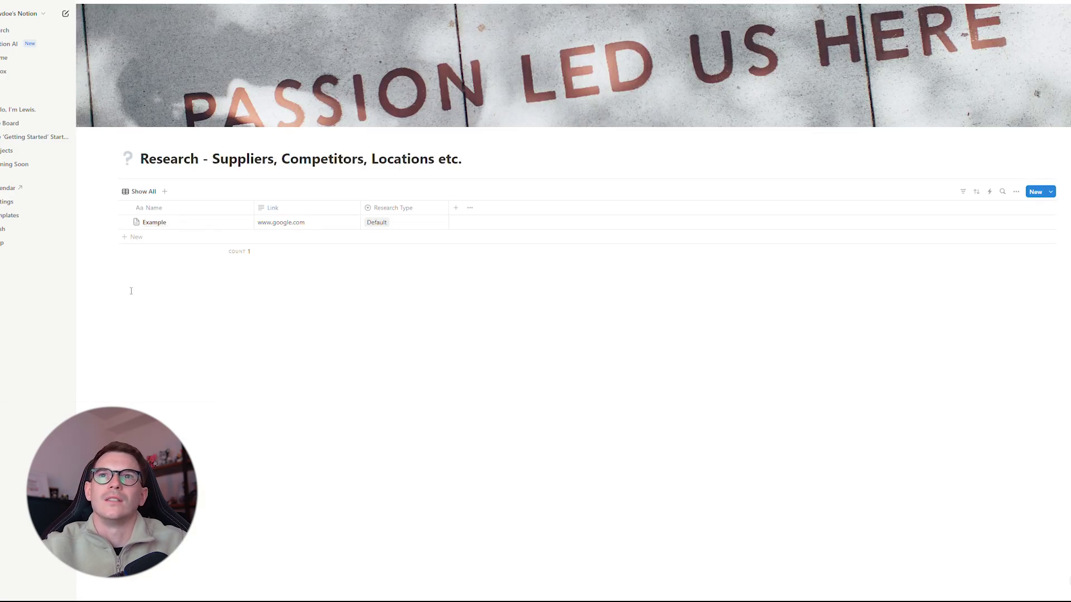
mouse_move(165, 228)
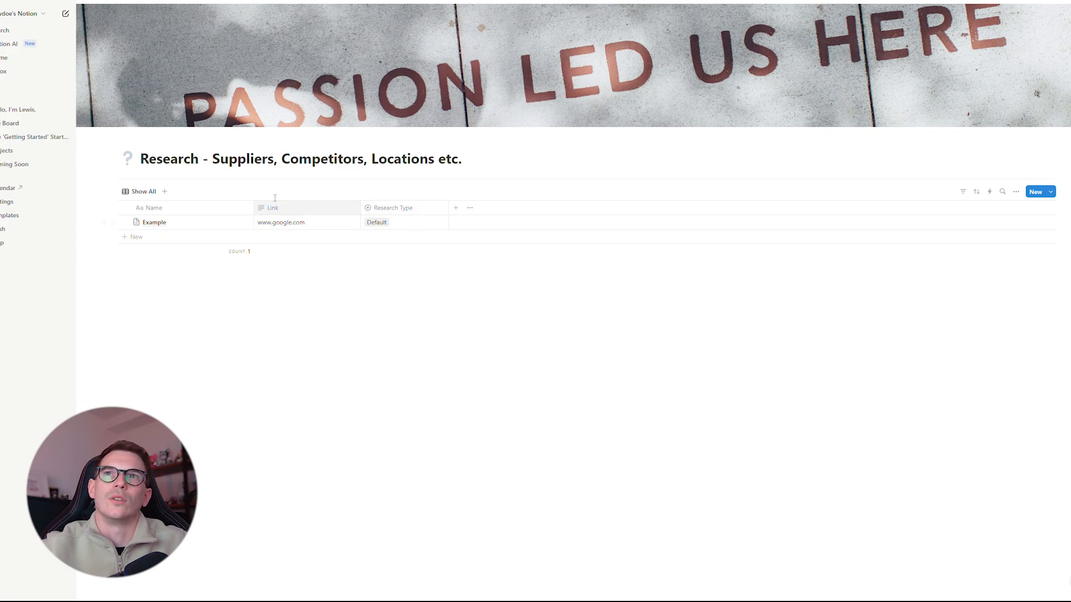
left_click(410, 226)
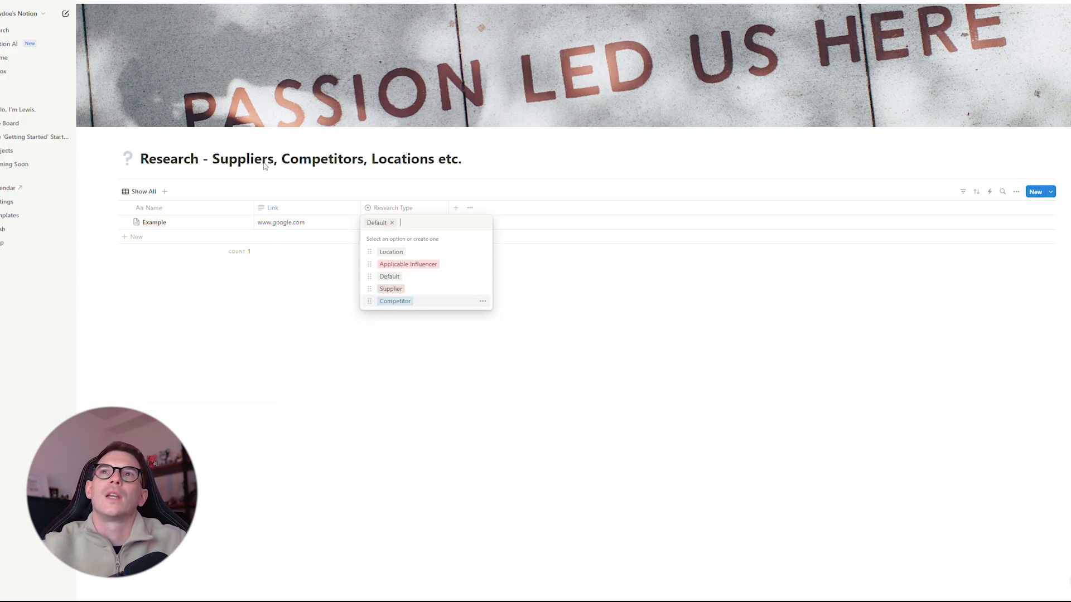
key("Up")
key("Up")
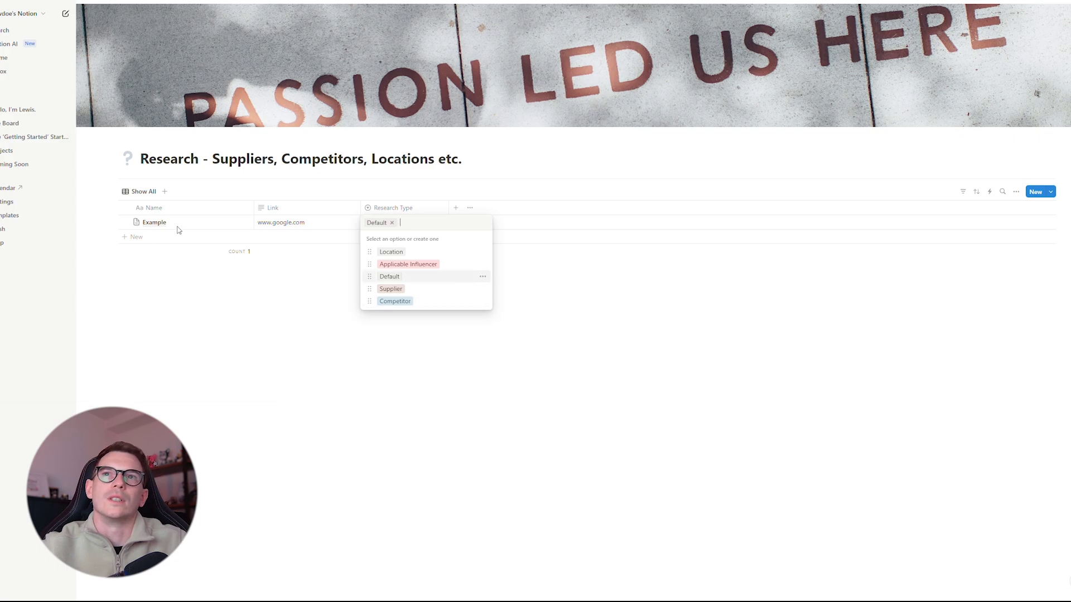
left_click(245, 0)
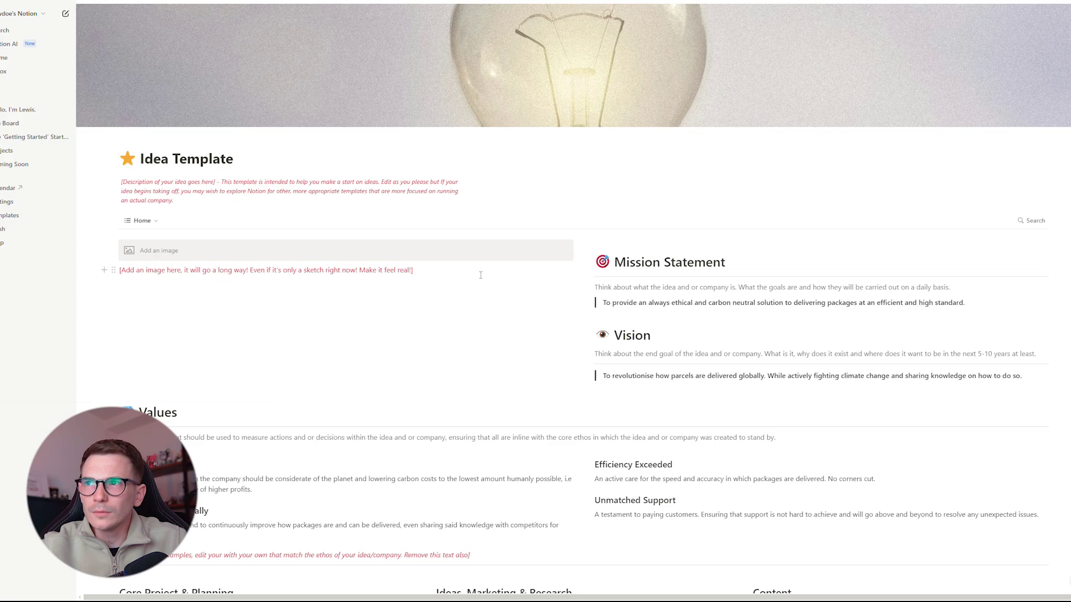
Step: View the Marketing Ideas database and its Example entry's Description and Notes sections, and return to the Idea Template
scroll(497, 267, "down", 3)
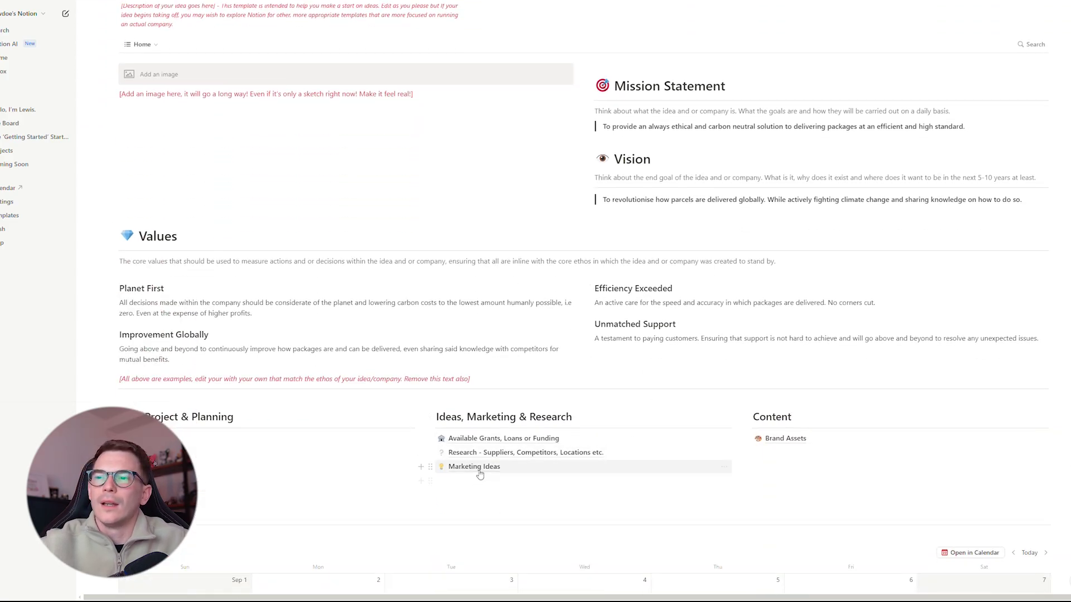
left_click(480, 468)
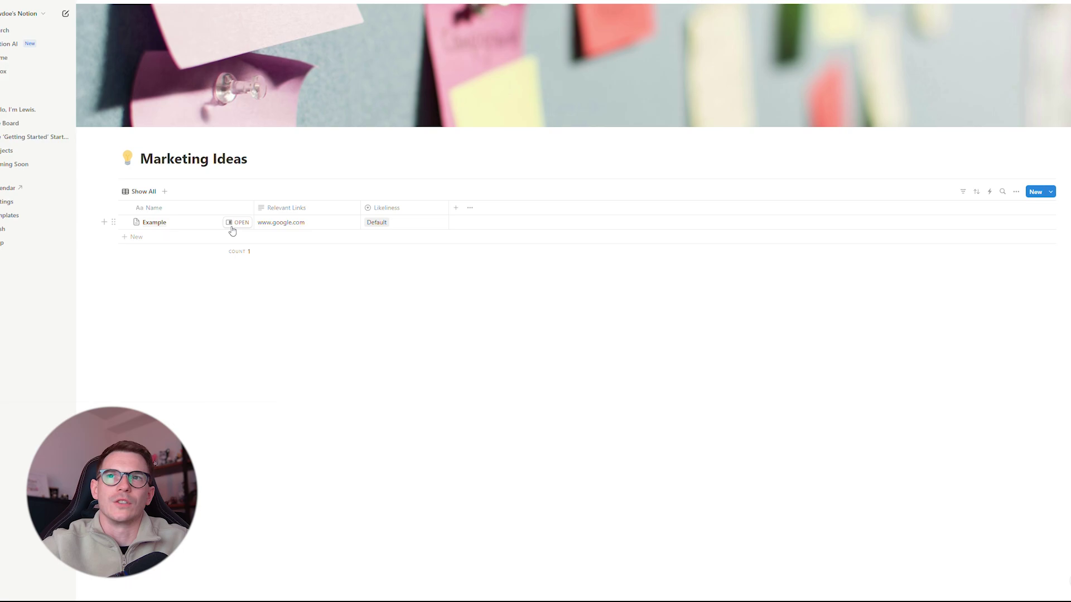
left_click(240, 223)
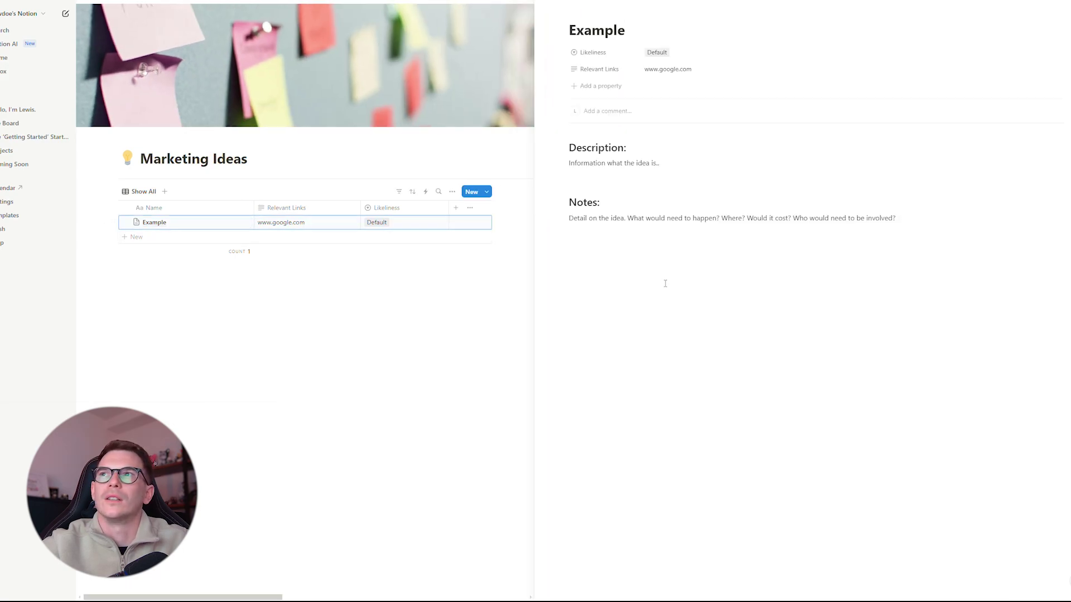
left_click_drag(677, 168, 601, 171)
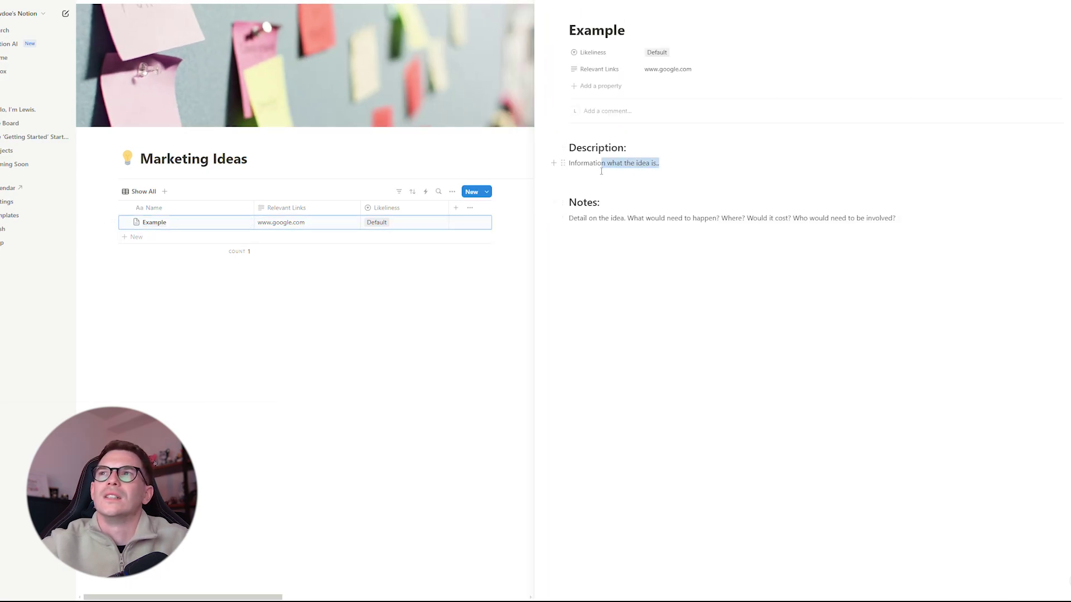
left_click(695, 179)
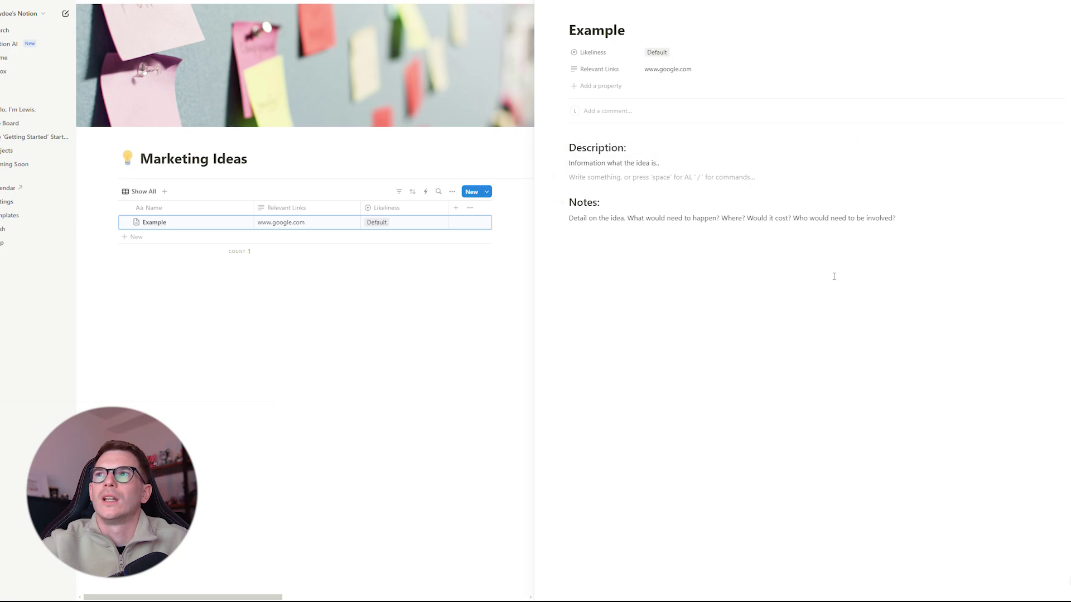
left_click(684, 250)
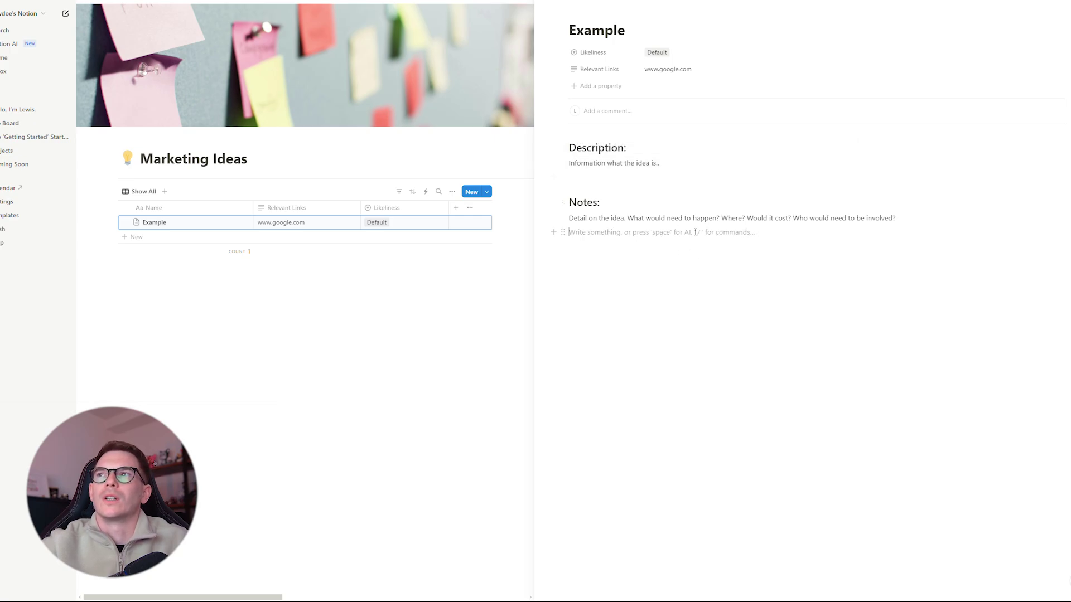
left_click(358, 344)
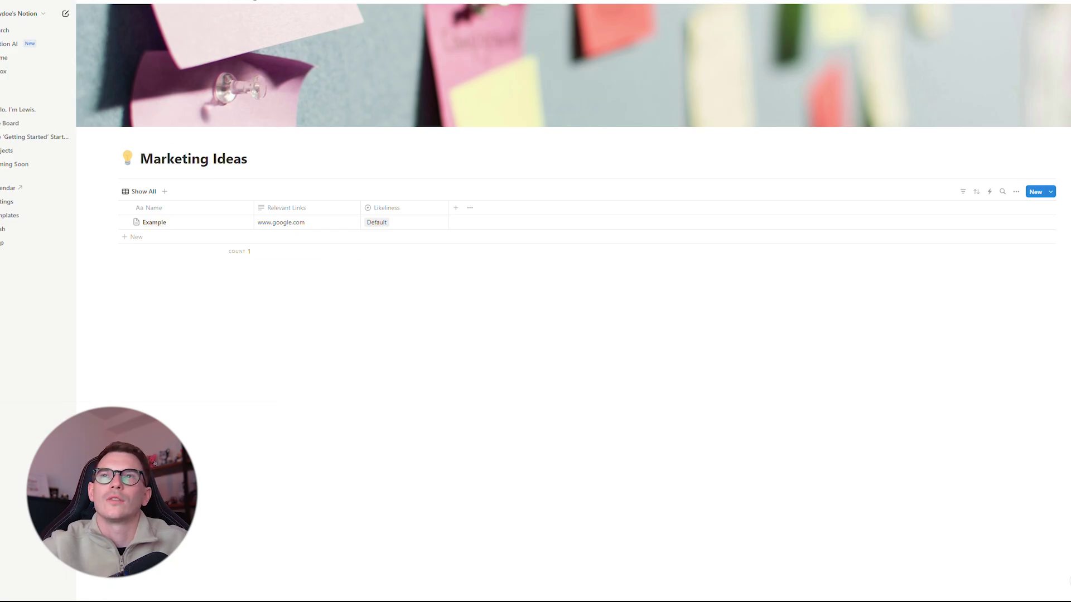
key("alt+Left")
Step: View the Brand Assets gallery under Content, and return to the Idea Template to review its page links and calendar
scroll(655, 357, "down", 5)
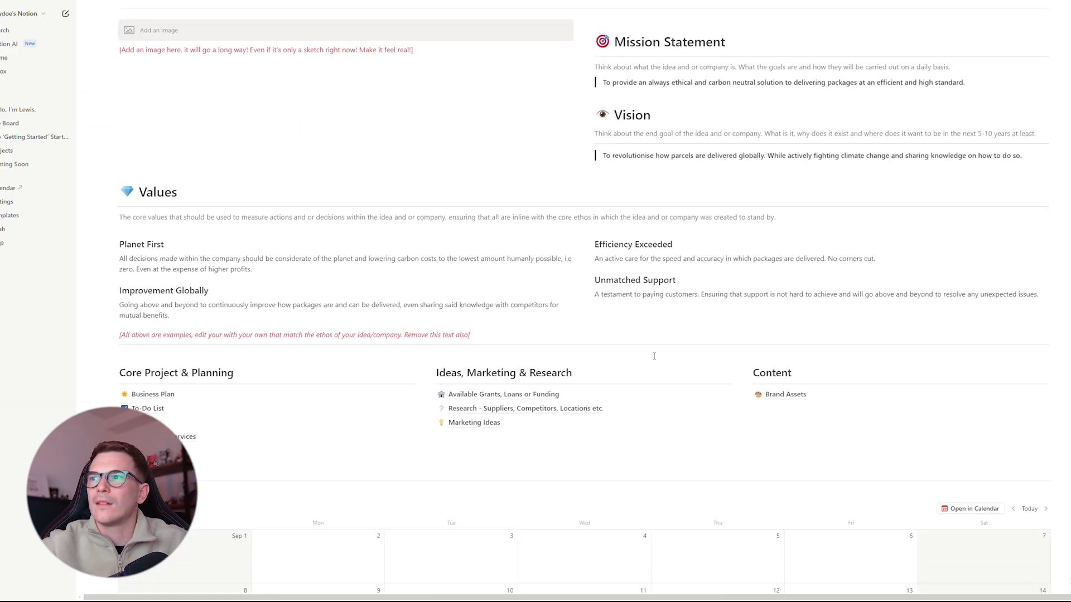
scroll(654, 357, "down", 4)
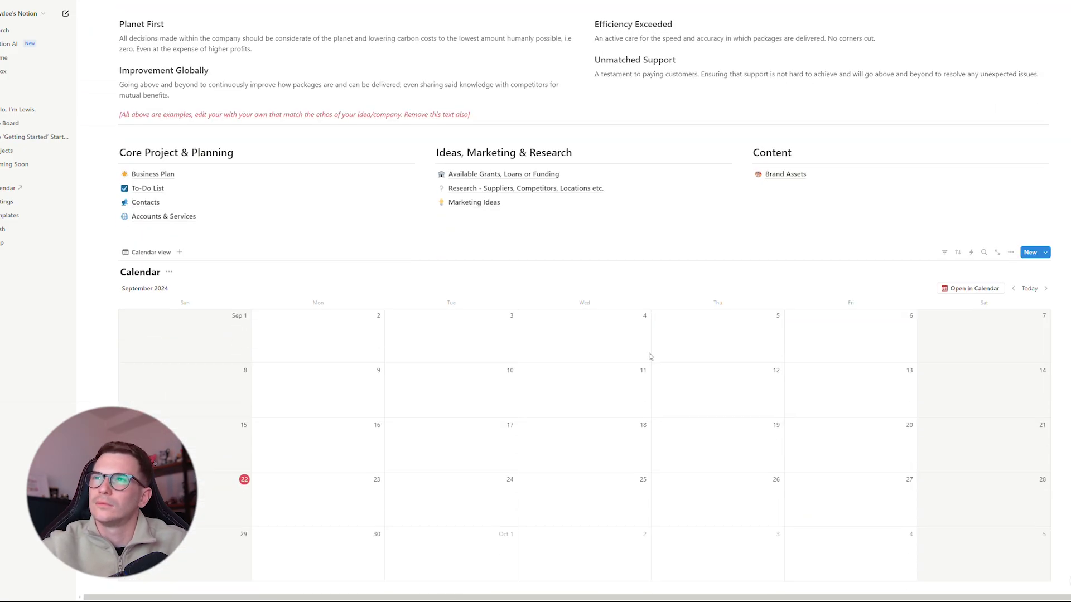
left_click(793, 179)
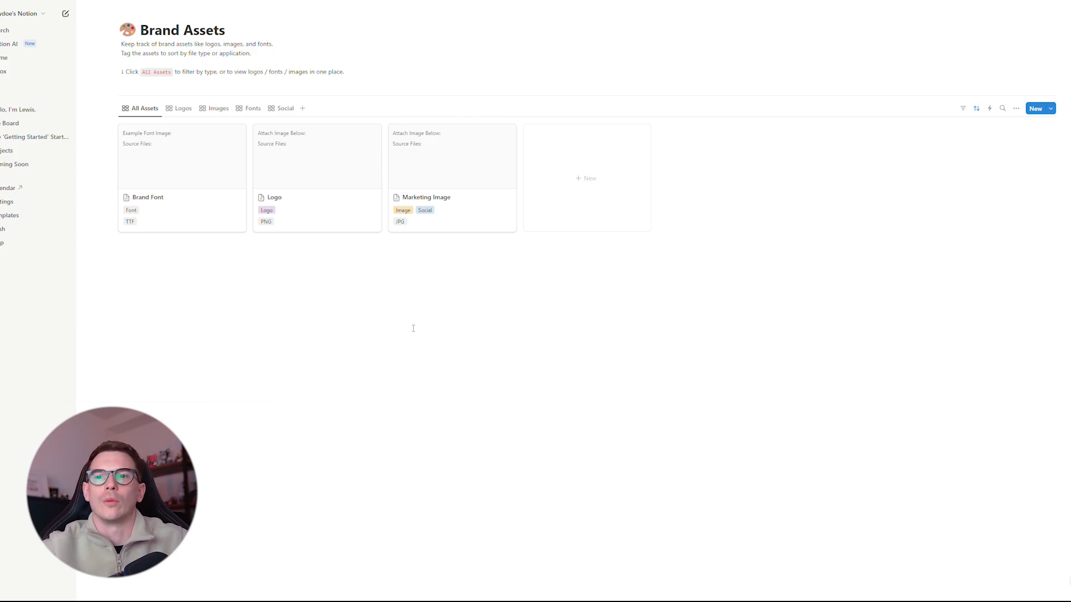
left_click(240, 1)
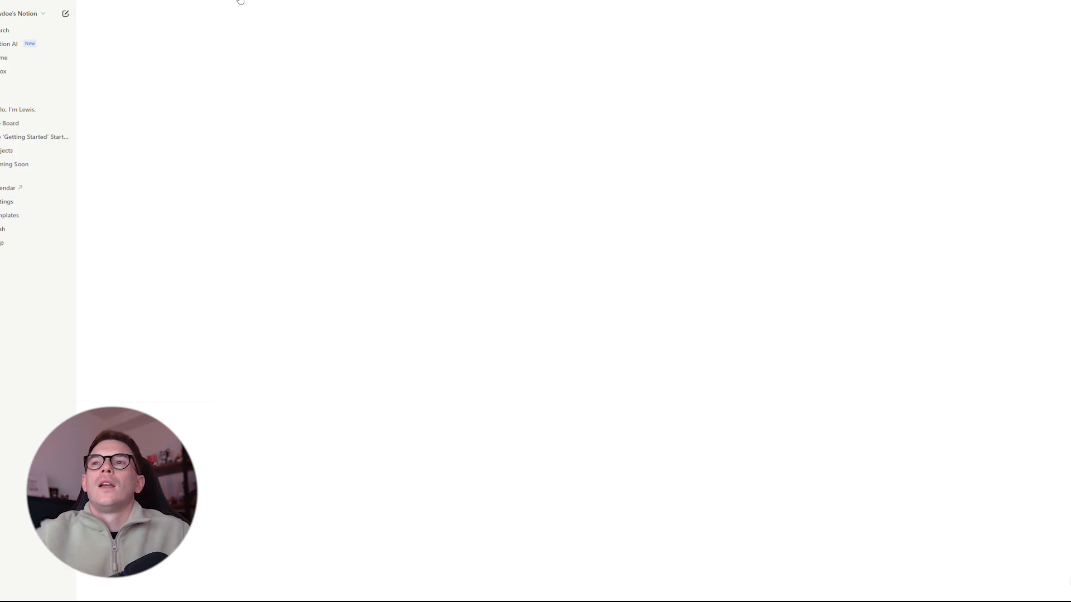
scroll(268, 173, "down", 7)
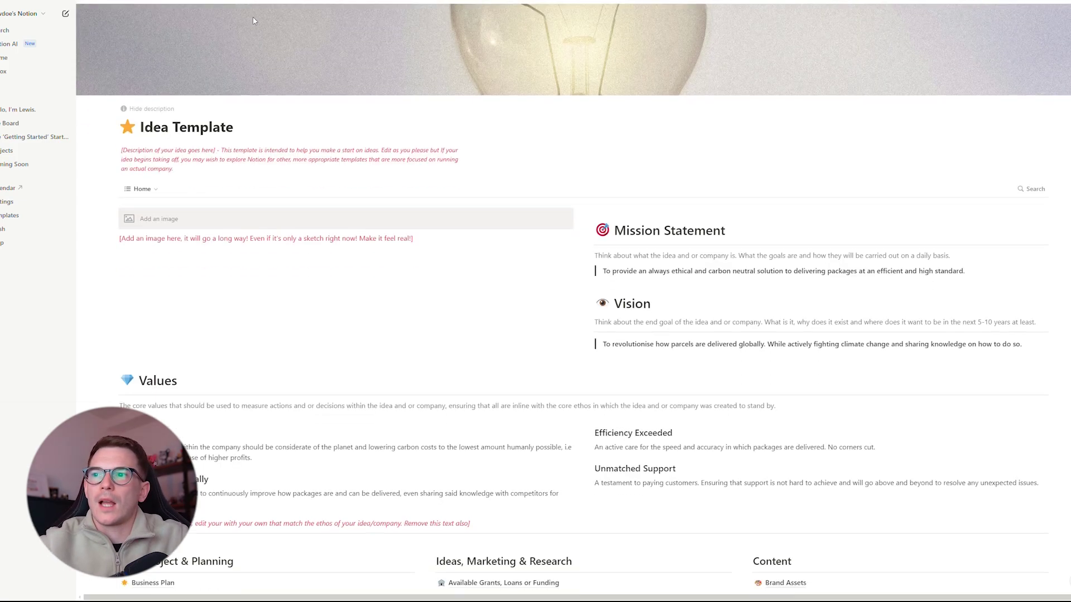
scroll(272, 199, "down", 2)
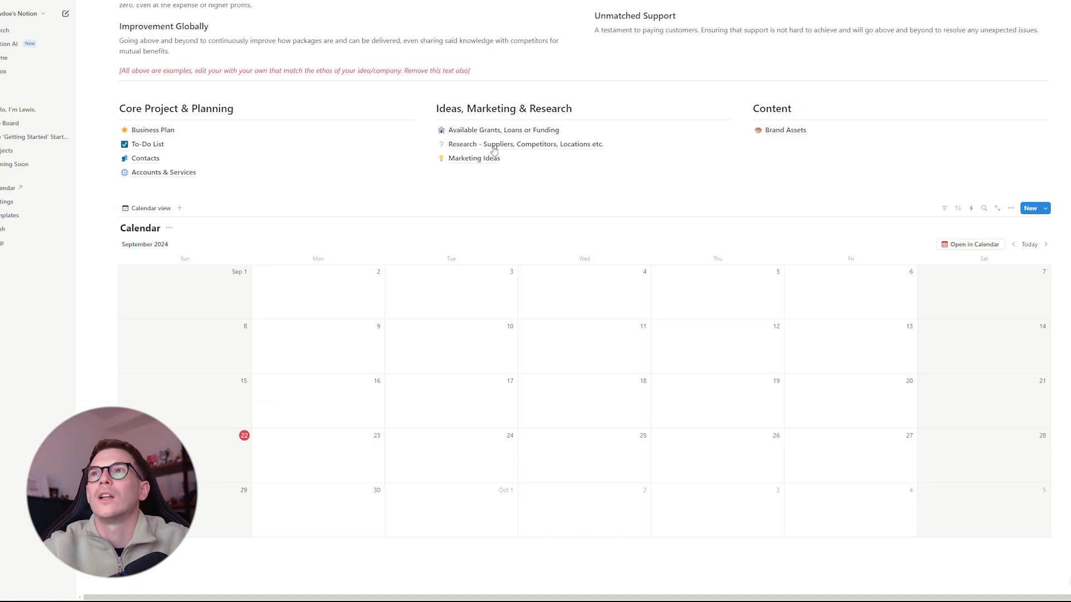
scroll(442, 273, "up", 1)
scroll(427, 273, "up", 1)
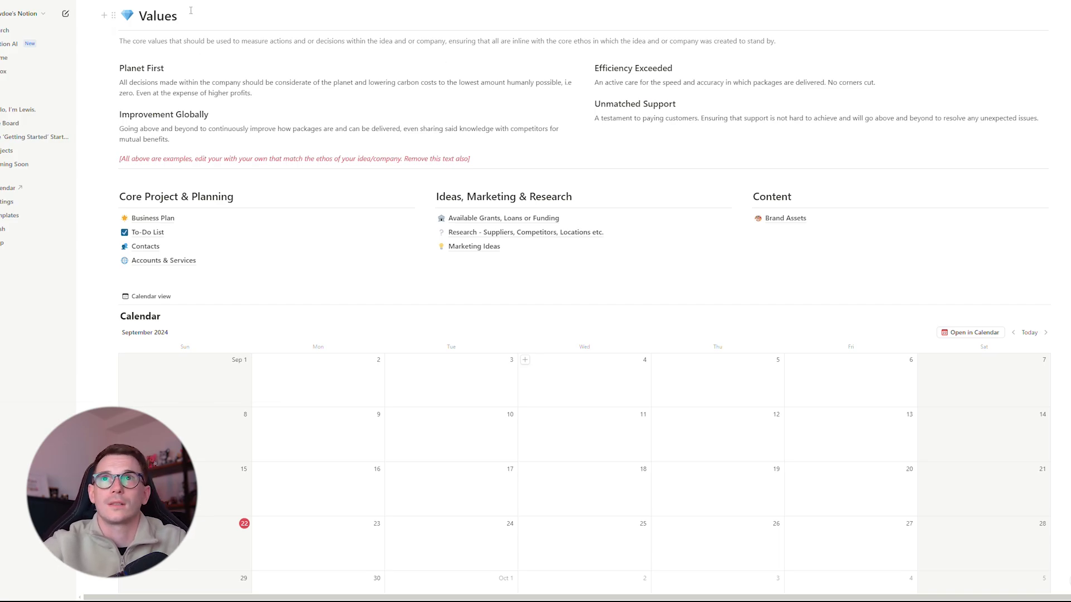
Step: Return to the 'Getting Started' Starter Pack main page and open the Idea Matrix under My ideas
left_click(36, 137)
scroll(265, 388, "down", 3)
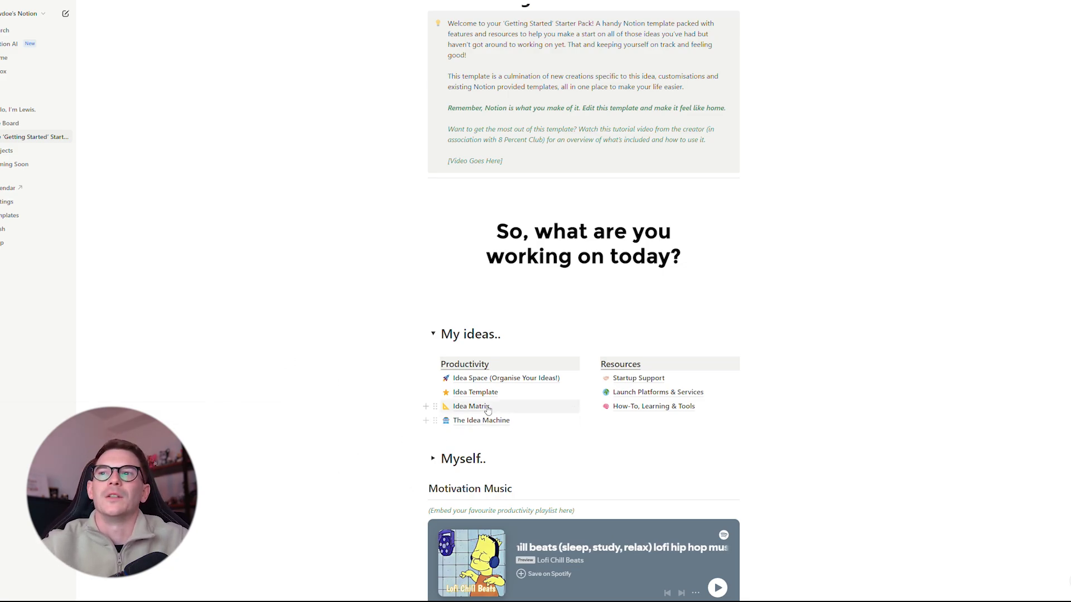
mouse_move(487, 409)
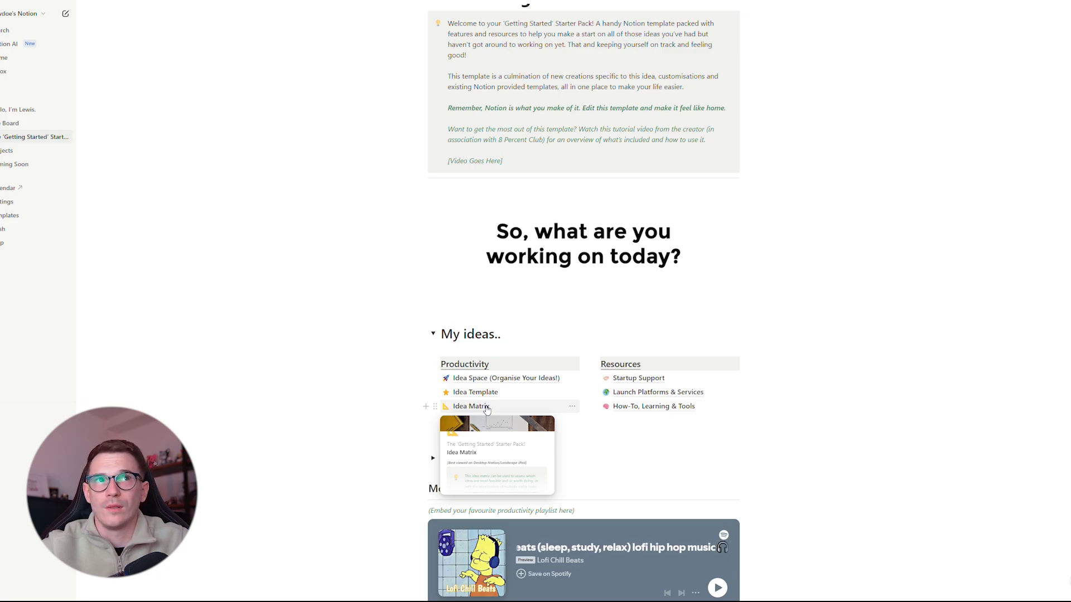
left_click(487, 409)
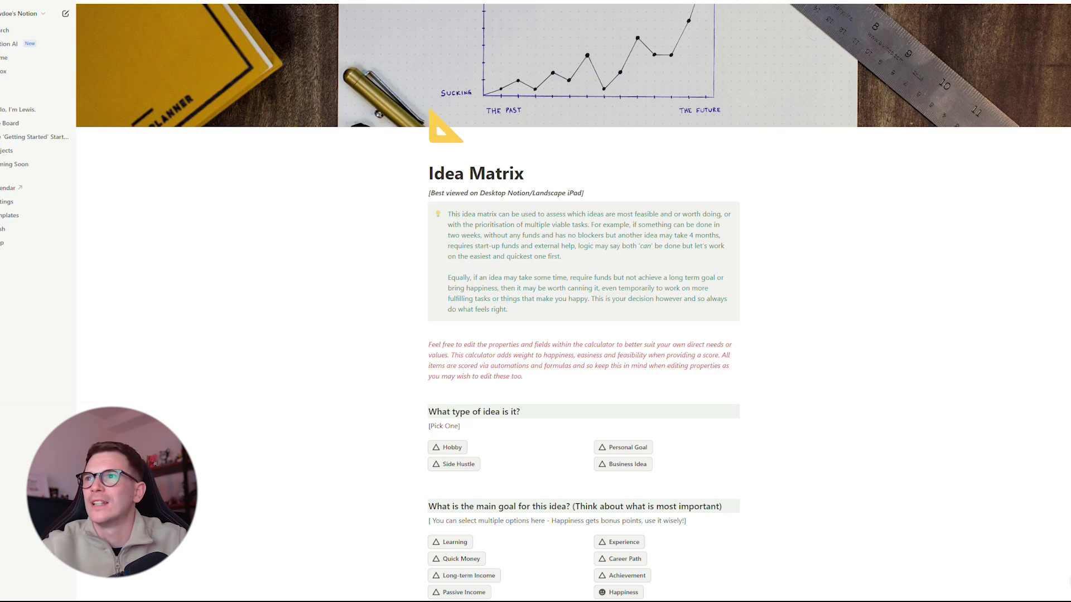
Step: Examine the Idea Matrix's introduction and its questions with answer options, through to the idea gallery, and return to the page's start
scroll(316, 356, "down", 2)
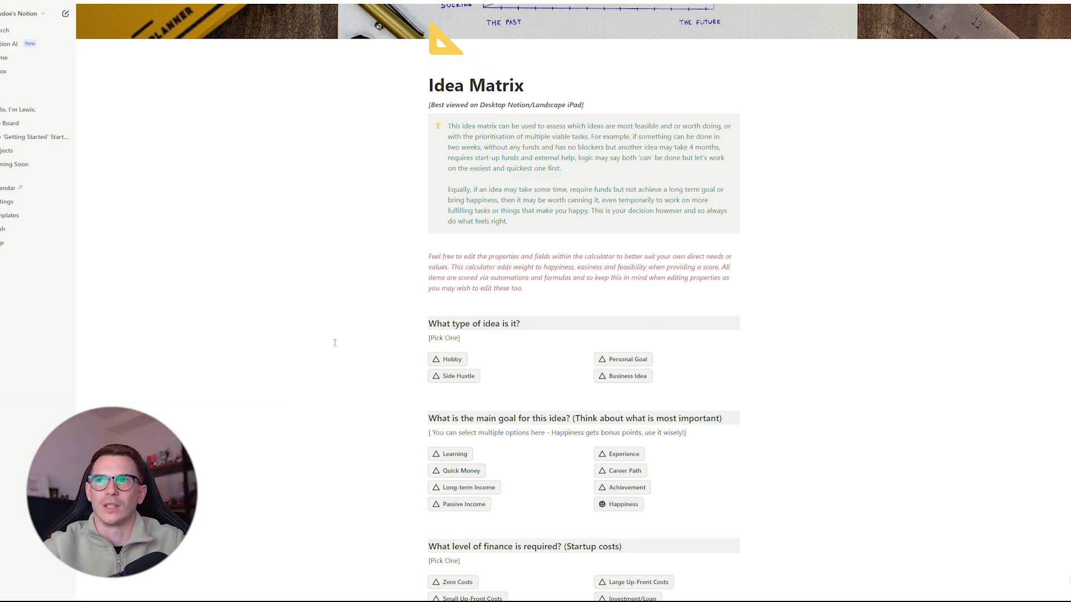
scroll(282, 308, "down", 1)
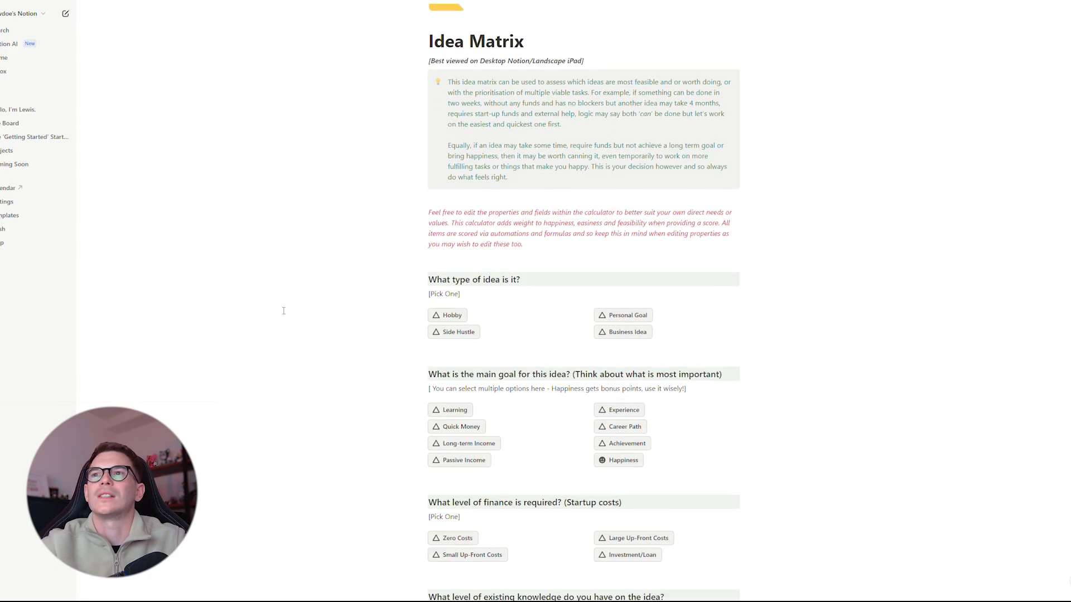
scroll(324, 245, "down", 12)
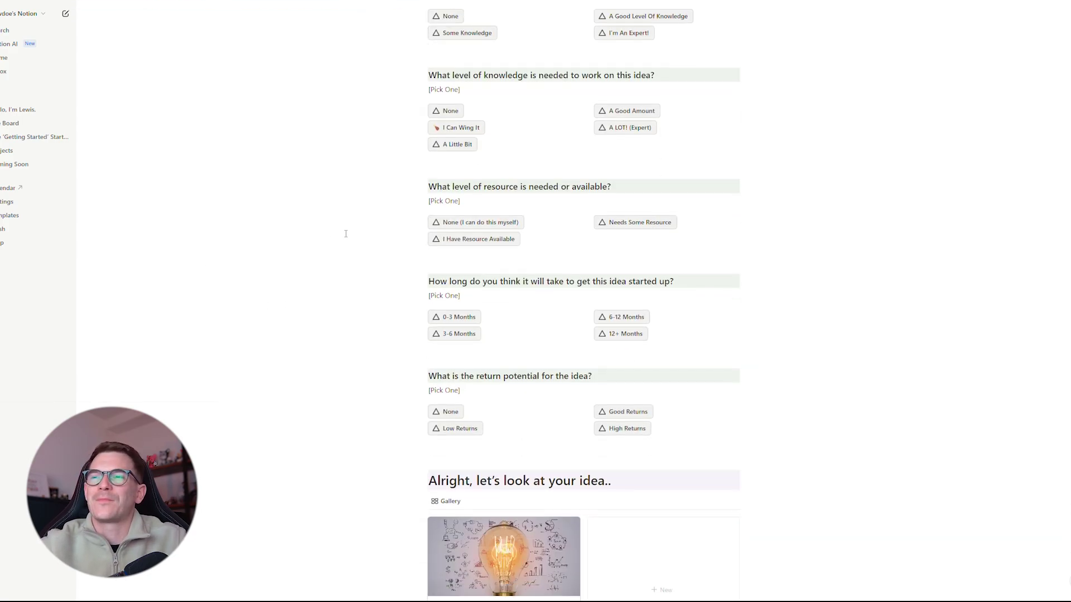
scroll(346, 234, "up", 12)
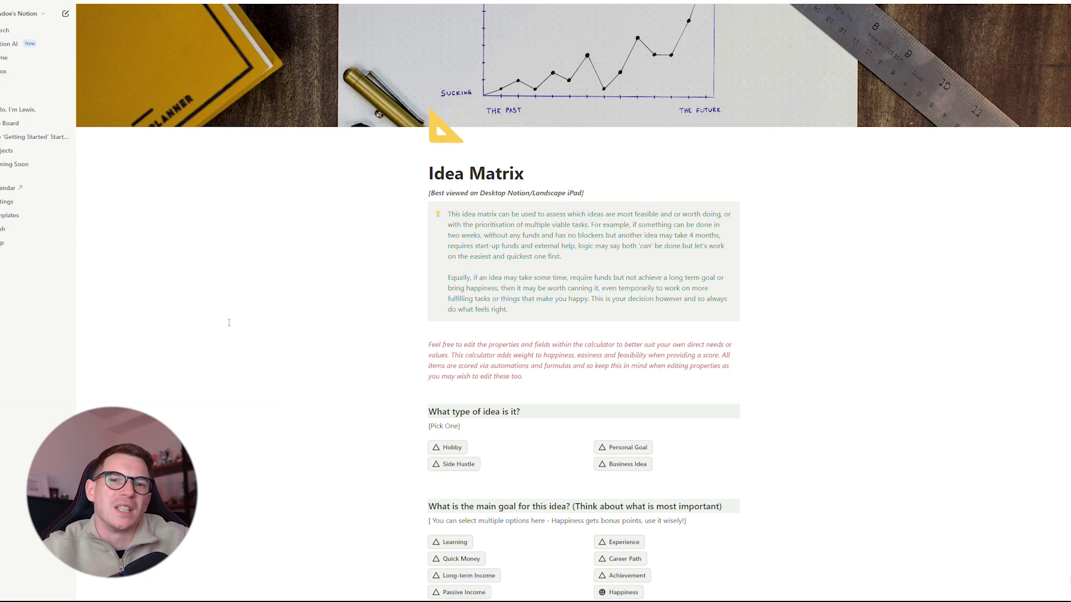
Step: Review the Idea Matrix's questions and their answer options, from the idea type down through the return potential, and return to the first question
scroll(228, 322, "down", 3)
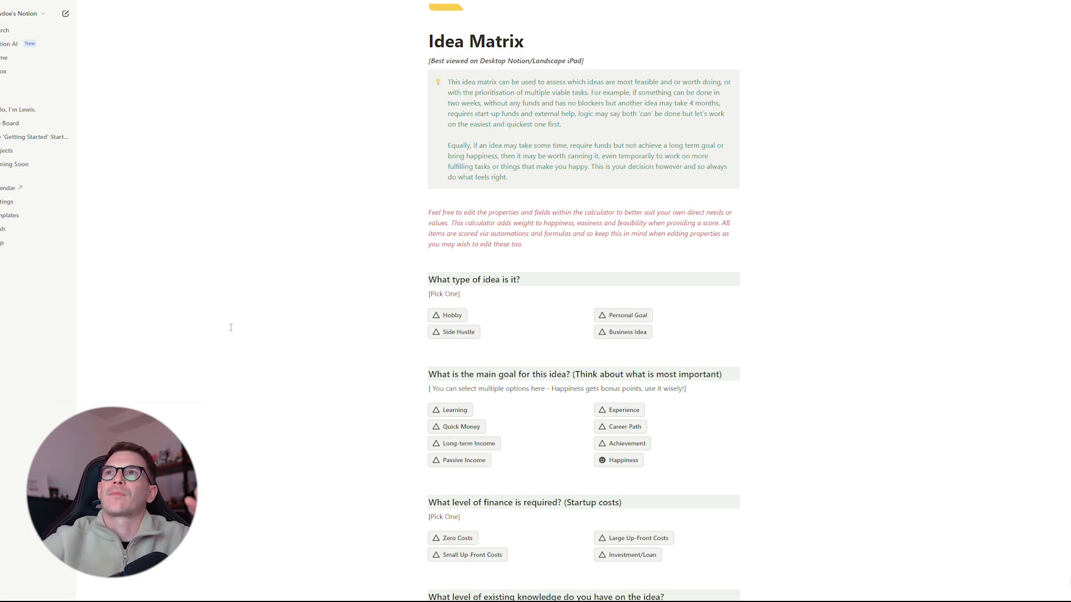
triple_click(454, 284)
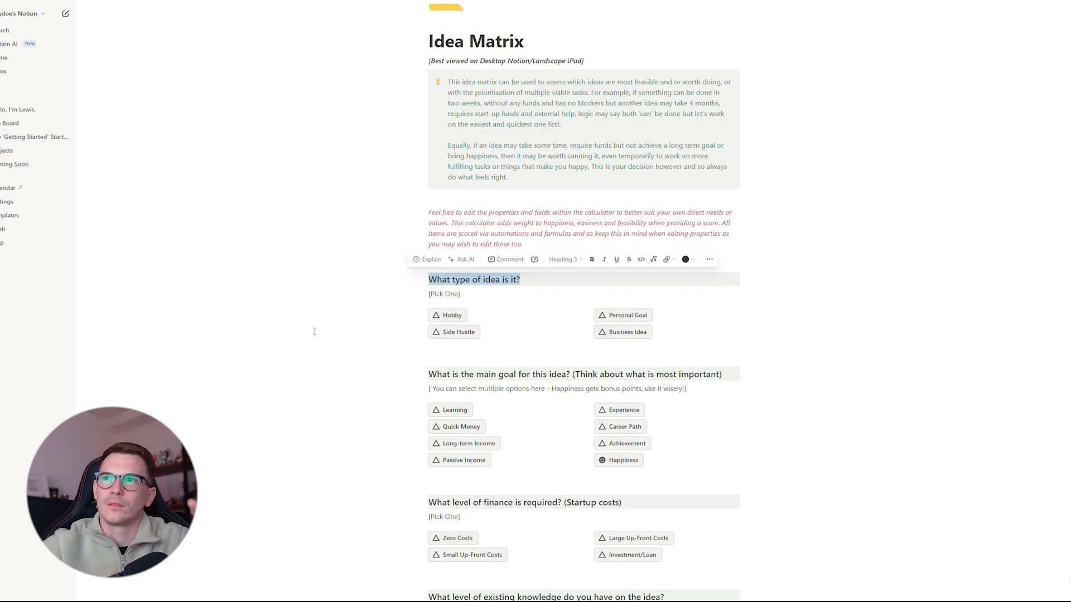
left_click(520, 285)
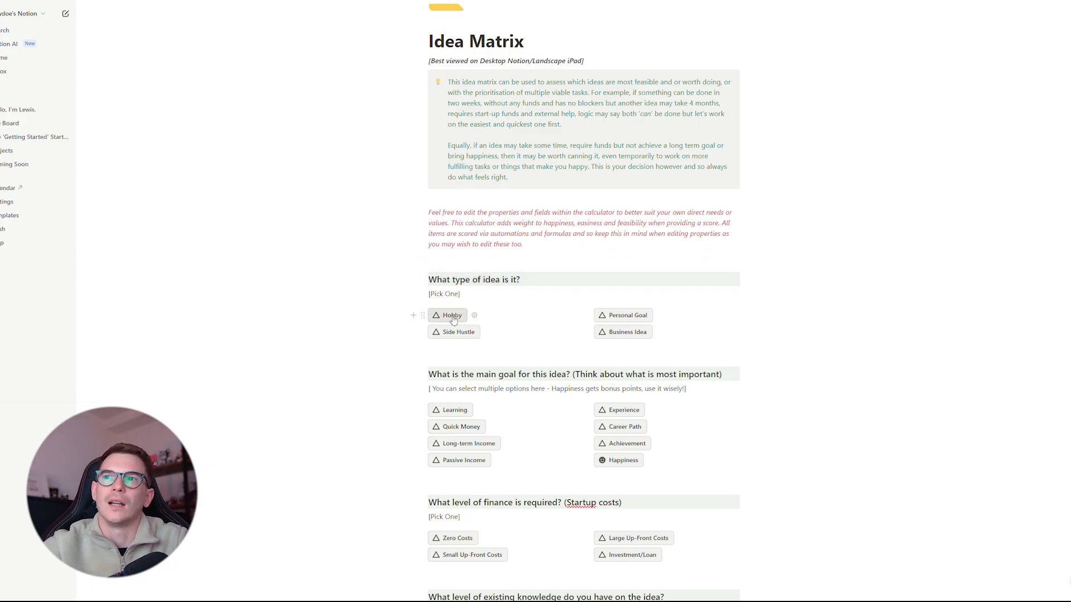
left_click(507, 287)
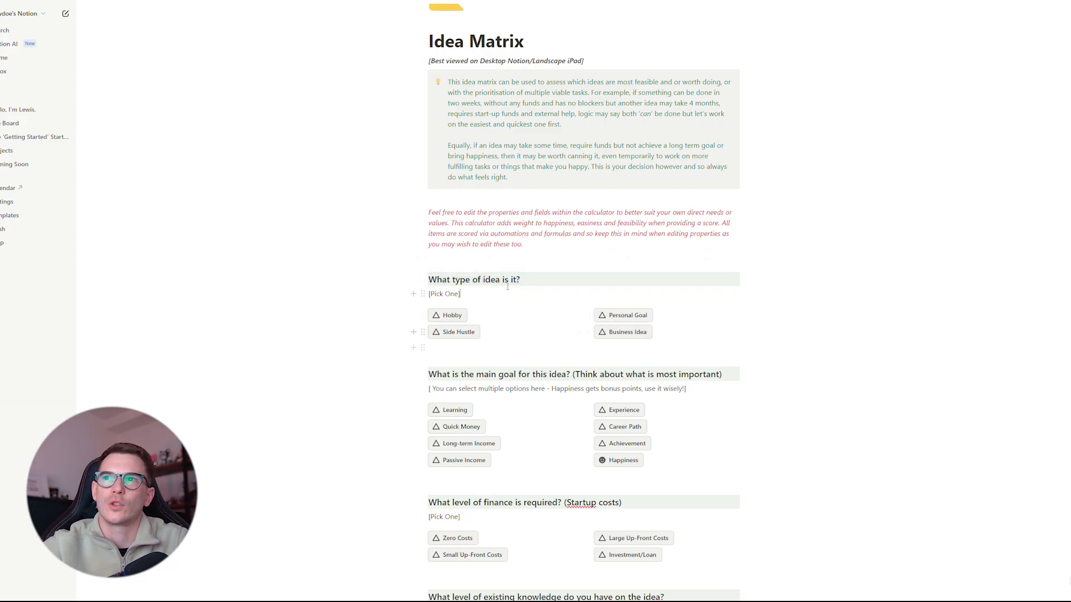
scroll(354, 348, "down", 1)
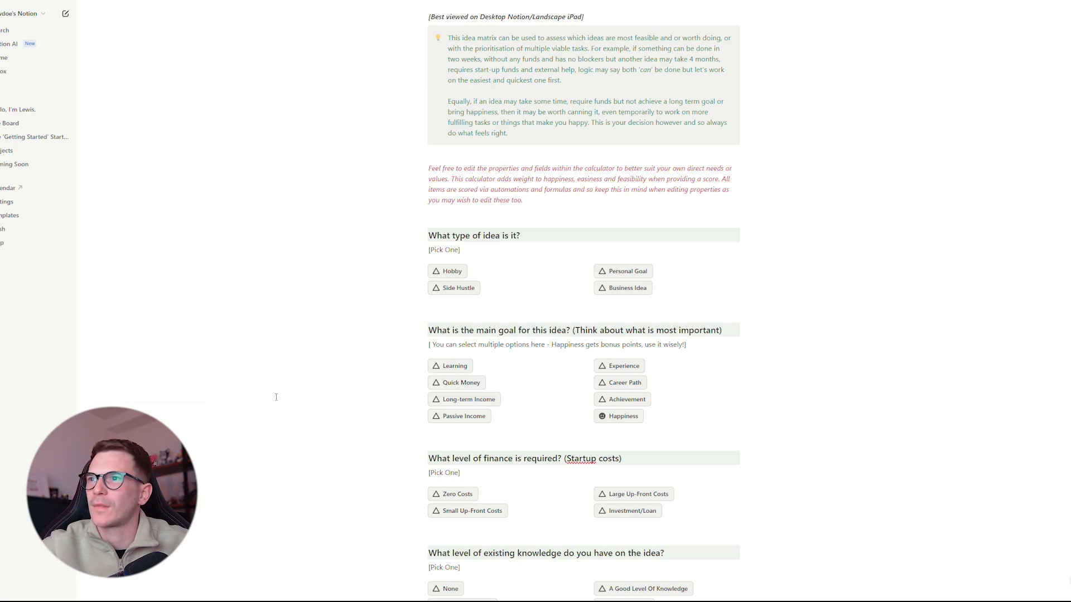
scroll(276, 397, "down", 3)
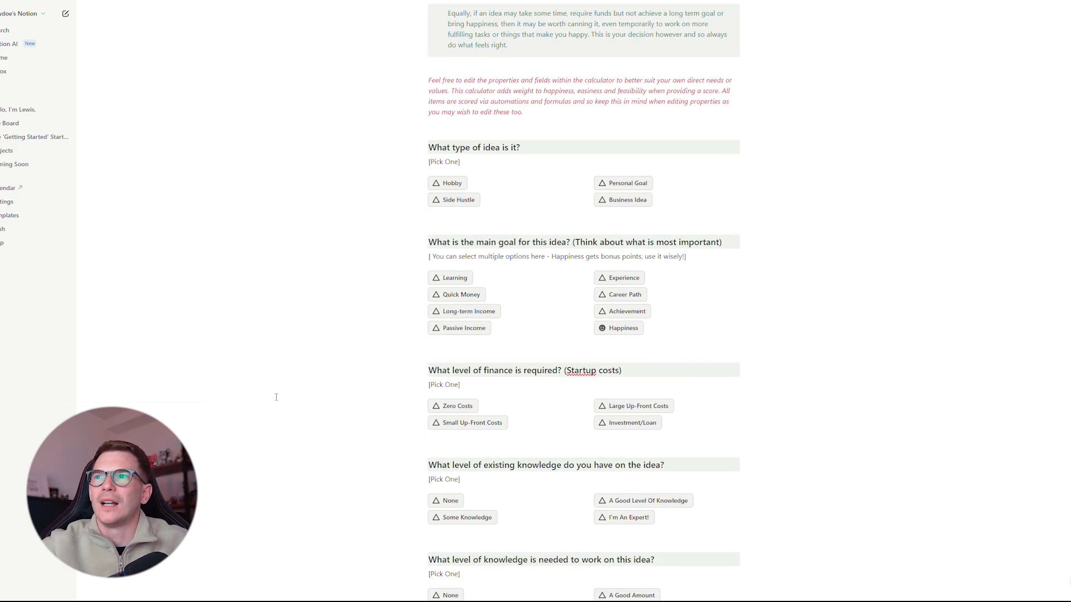
scroll(276, 397, "down", 9)
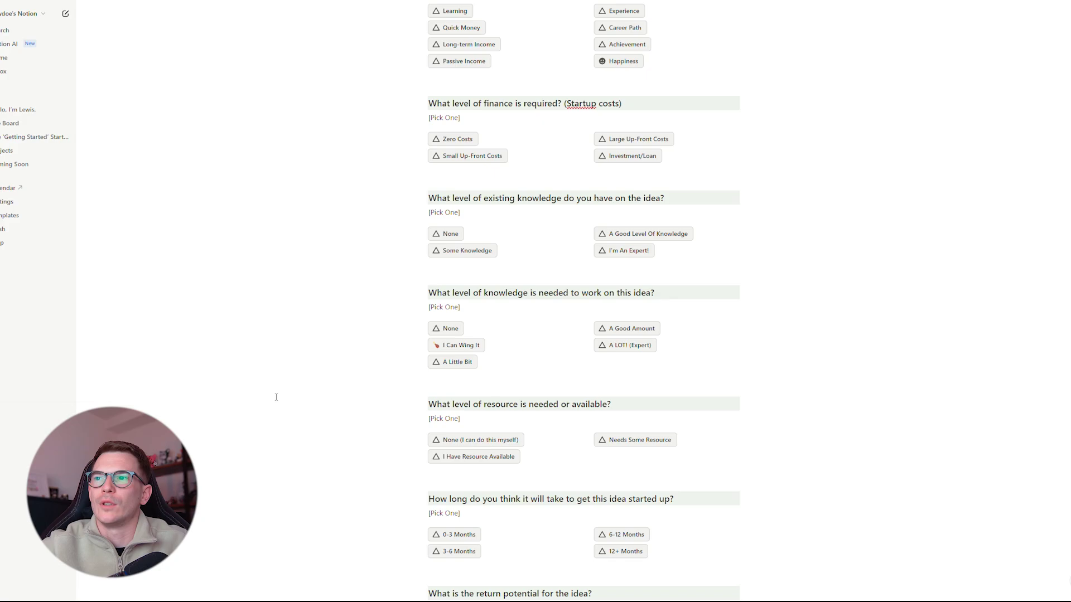
scroll(276, 397, "down", 12)
scroll(276, 397, "up", 15)
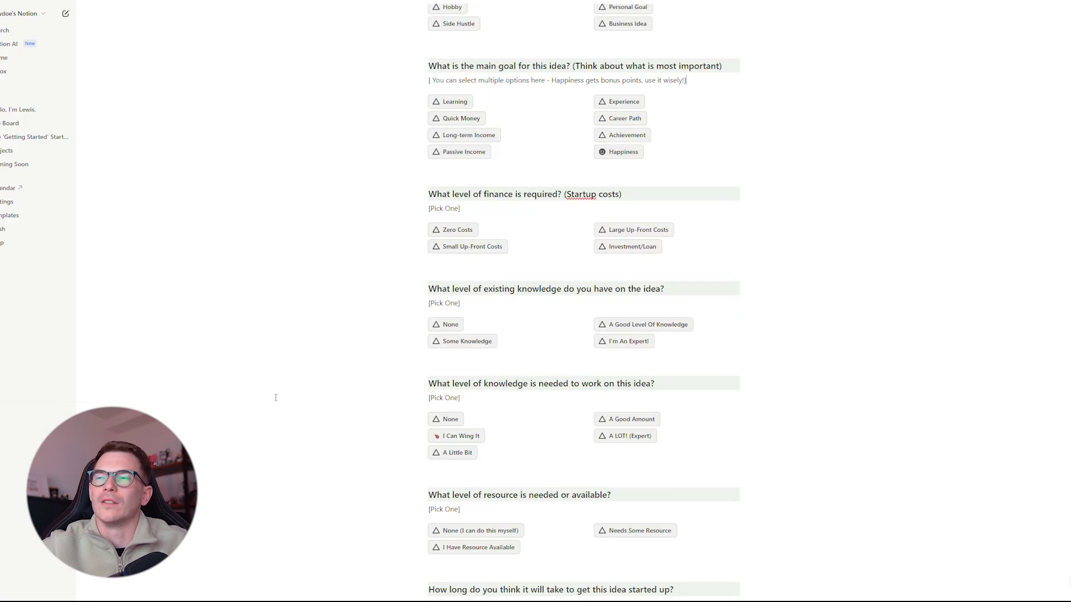
scroll(275, 397, "up", 8)
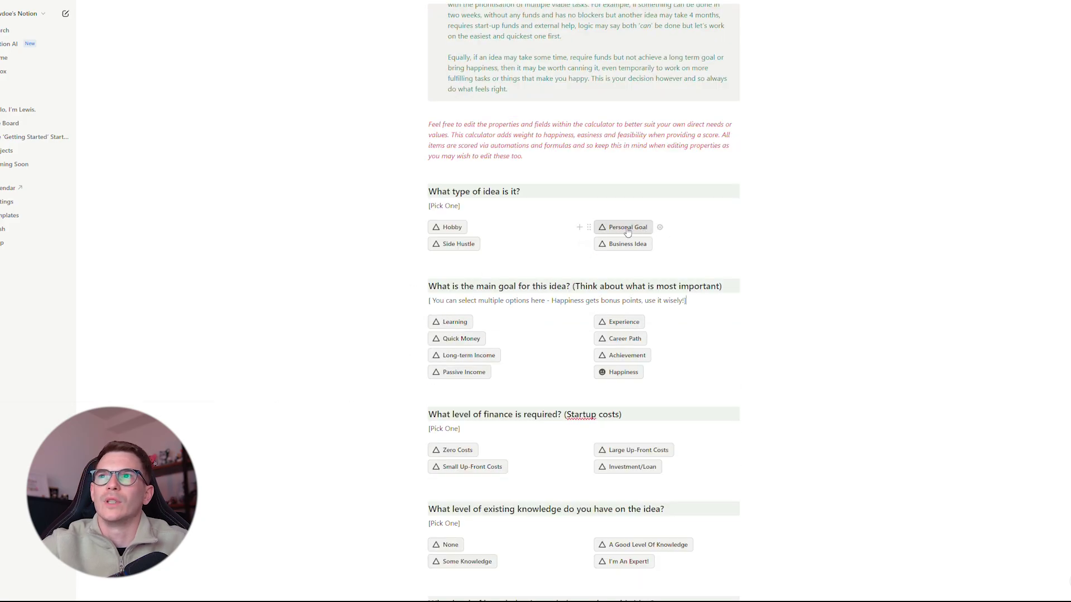
Step: Answer the first Idea Matrix questions with Side Hustle, Quick Money, Zero Costs and A Good Level Of Knowledge
left_click(456, 246)
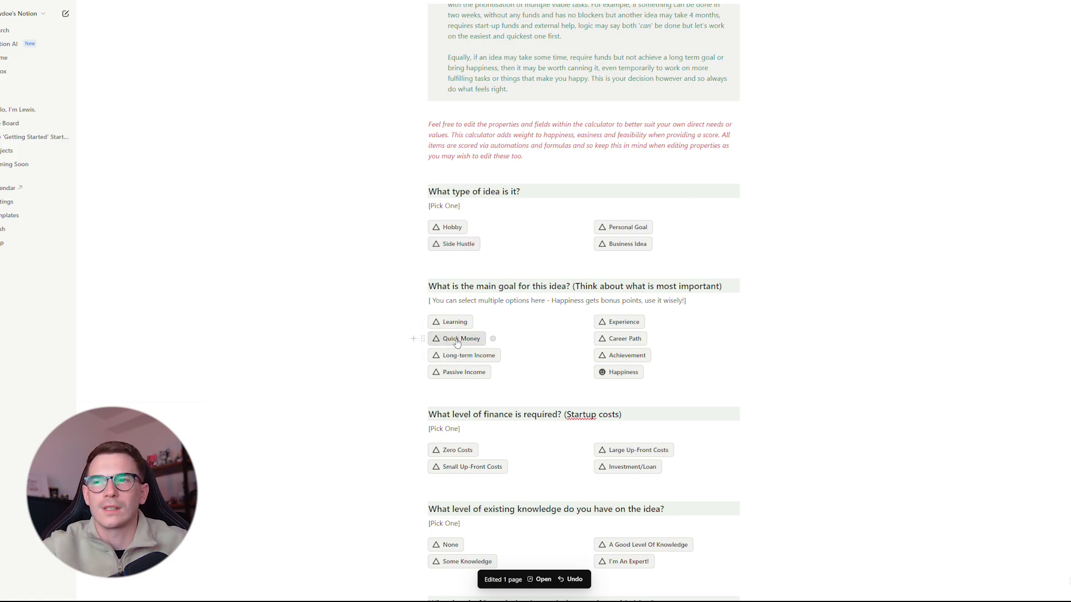
left_click(457, 343)
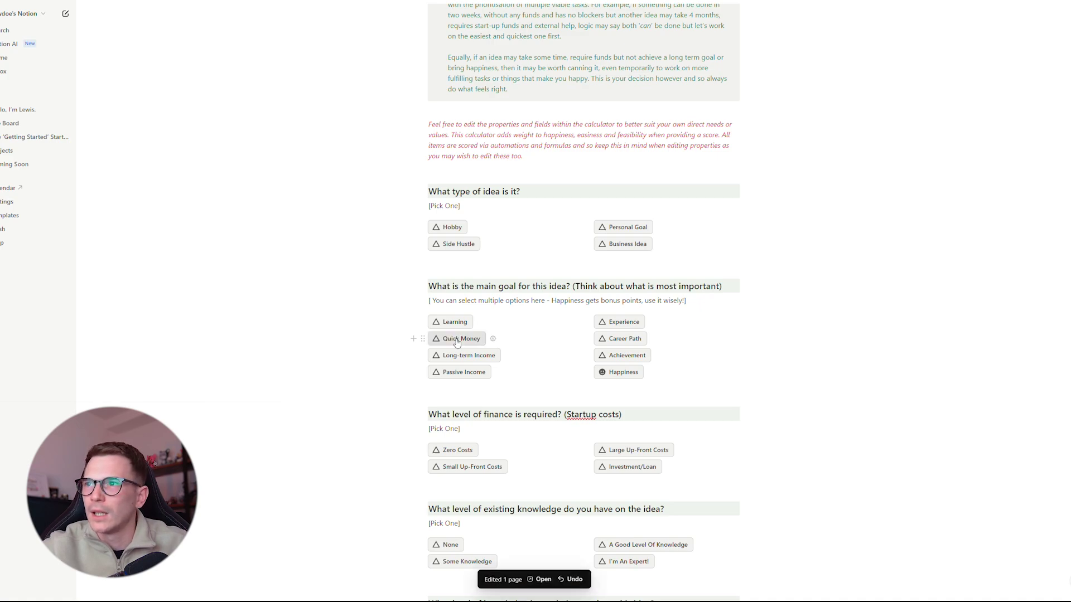
left_click(454, 456)
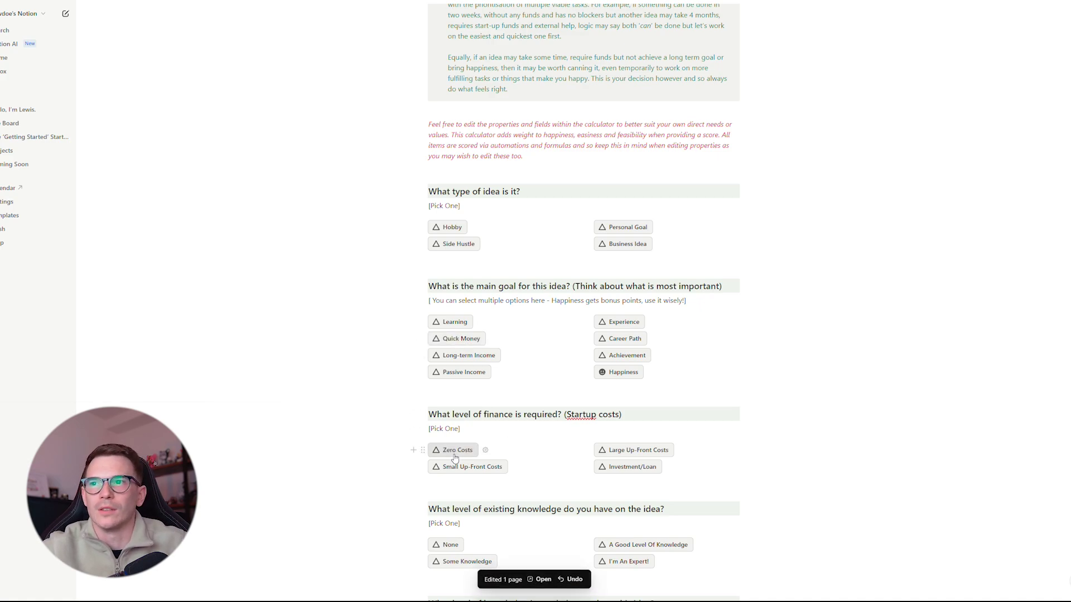
left_click(649, 546)
Step: Answer the question on knowledge needed for the idea, and choose None (I can do this myself) as the resource level
scroll(839, 441, "down", 3)
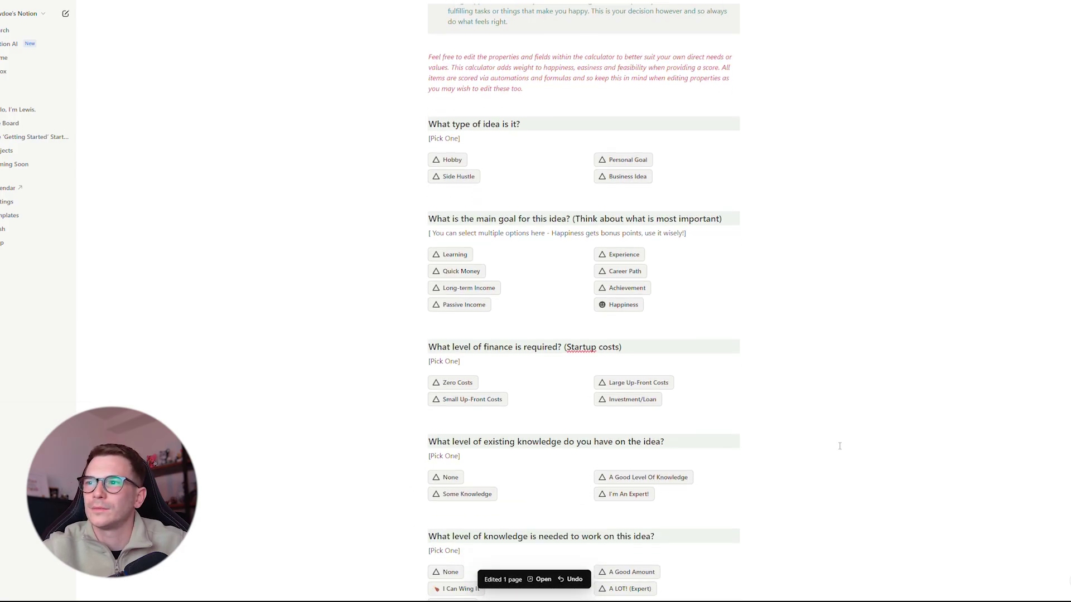
scroll(842, 438, "down", 4)
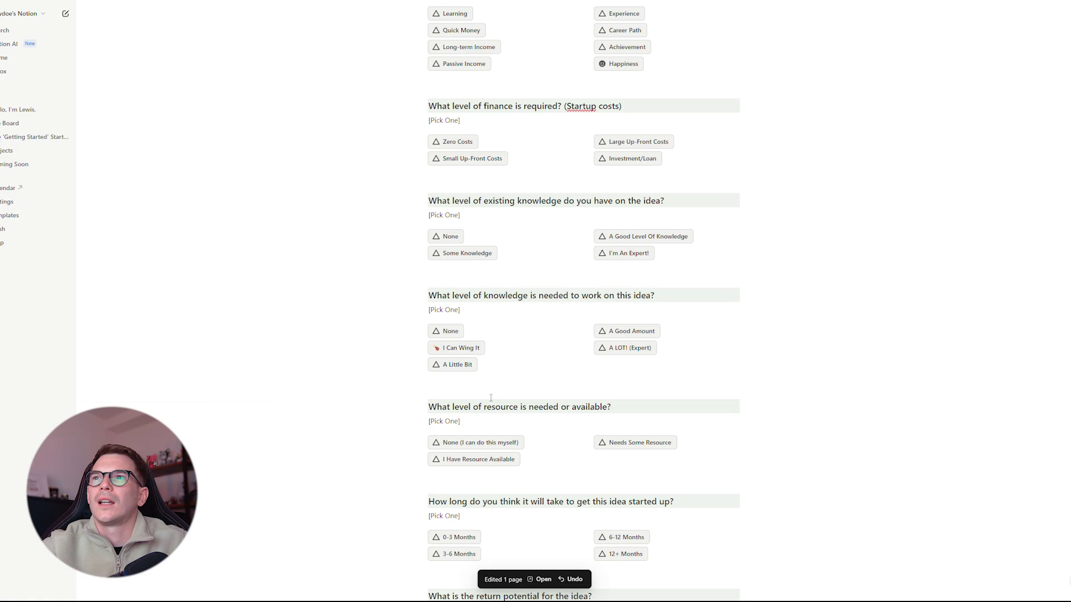
left_click(454, 339)
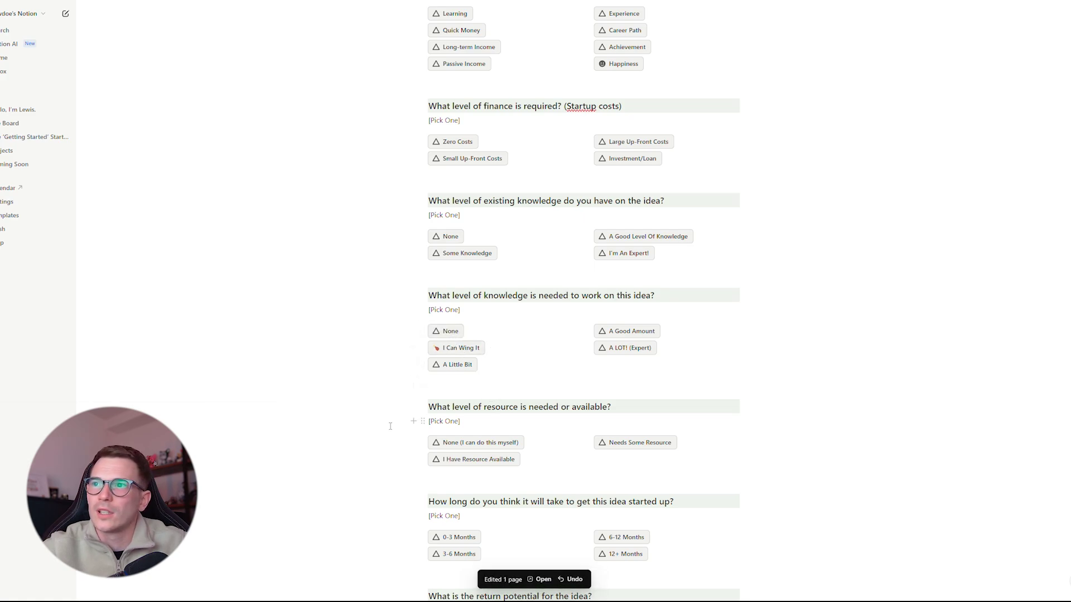
left_click(516, 444)
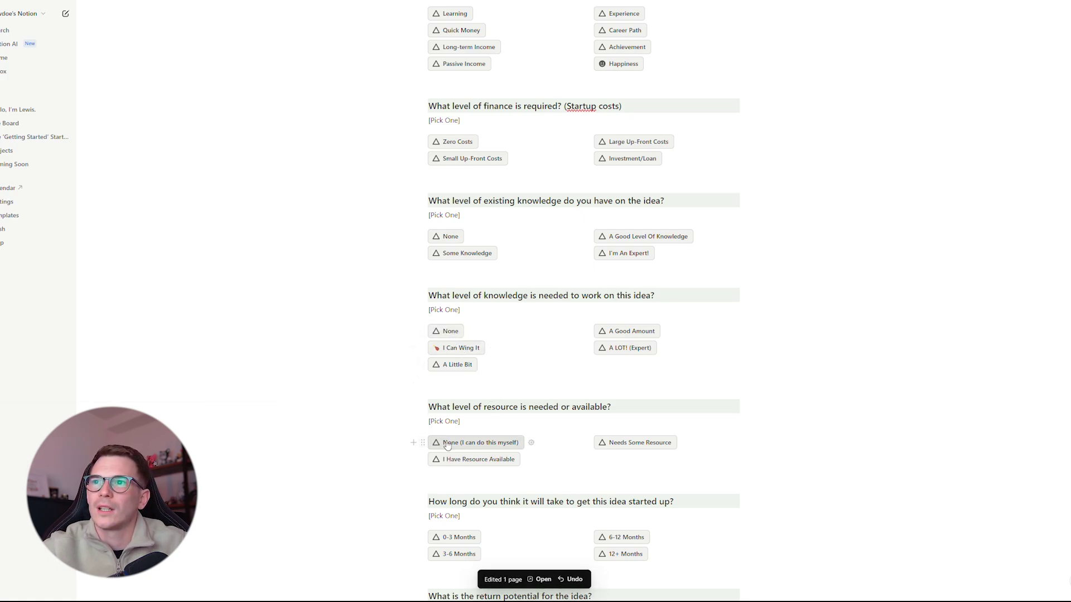
left_click(523, 449)
Step: Choose how long the idea will take to start up, and set its return potential to Good Returns
scroll(357, 457, "down", 2)
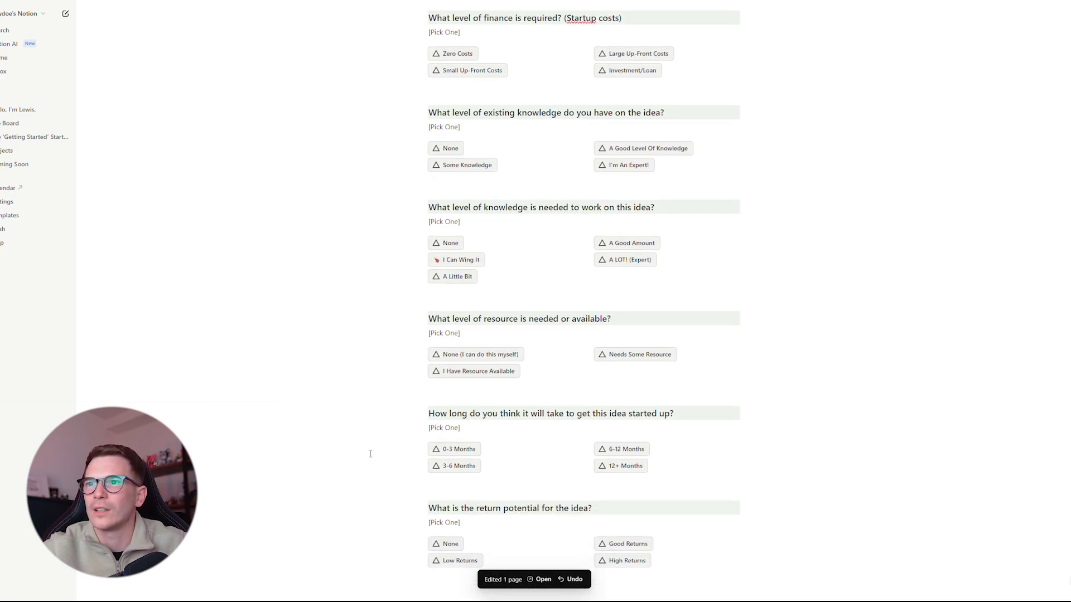
left_click(468, 458)
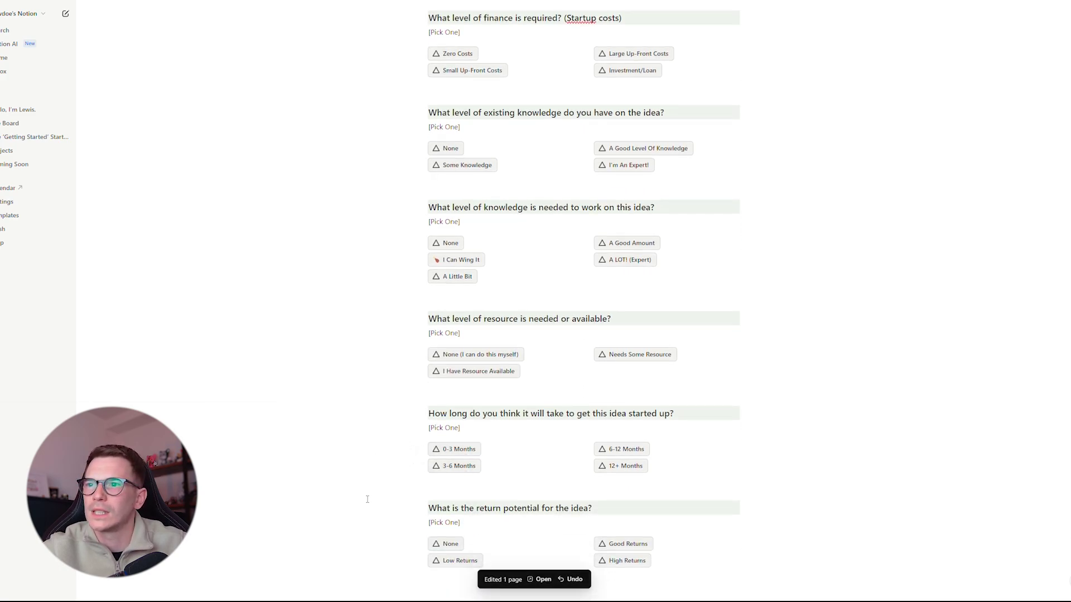
scroll(334, 474, "down", 2)
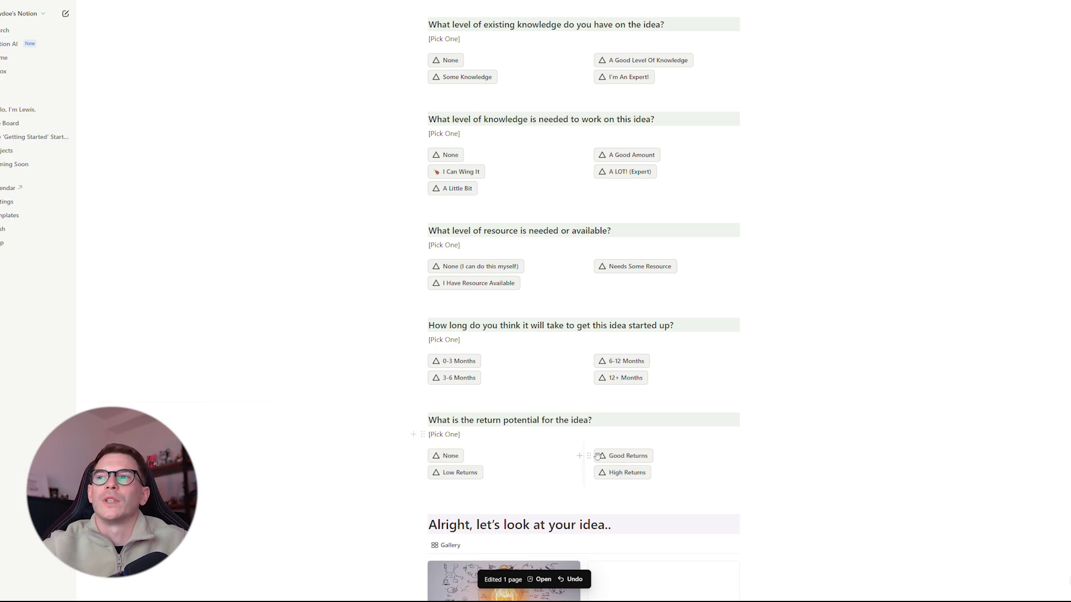
left_click(618, 457)
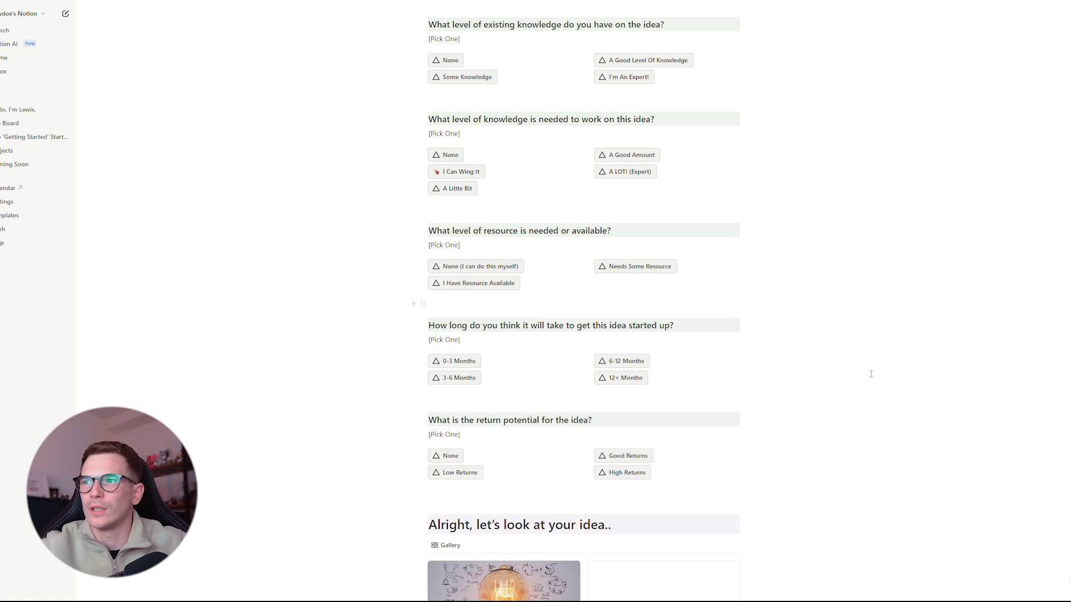
Step: Review the idea's result card in the gallery and reset the matrix database
scroll(858, 403, "down", 1)
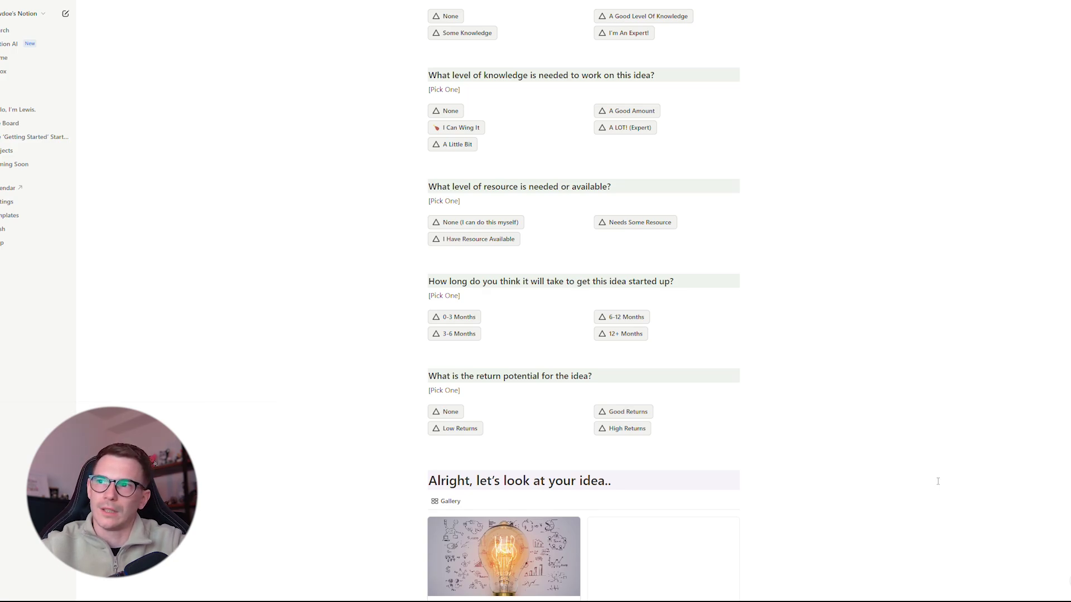
scroll(938, 481, "down", 1)
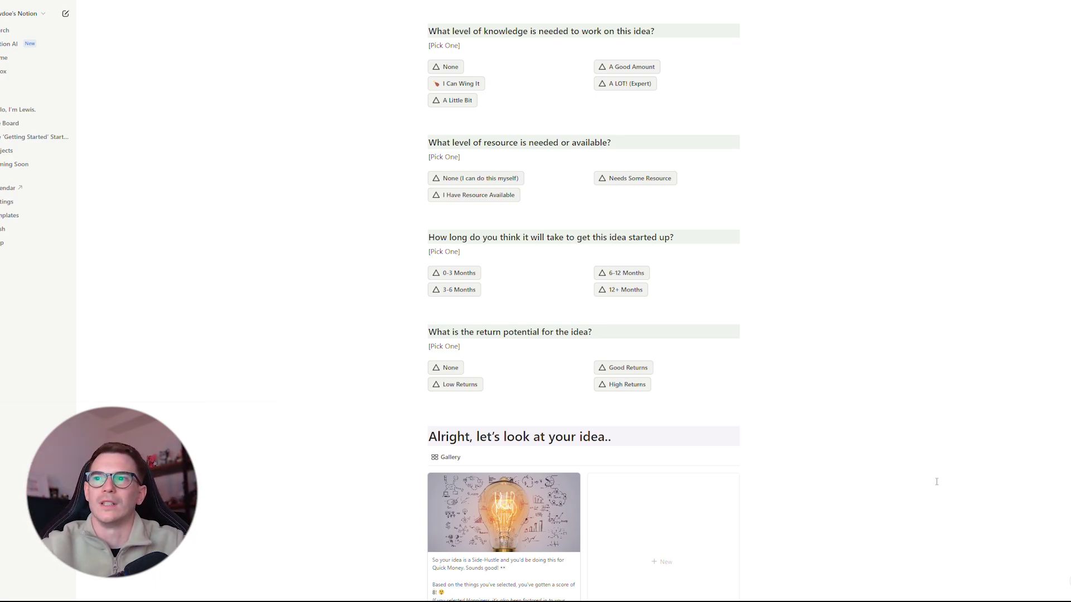
scroll(723, 446, "down", 3)
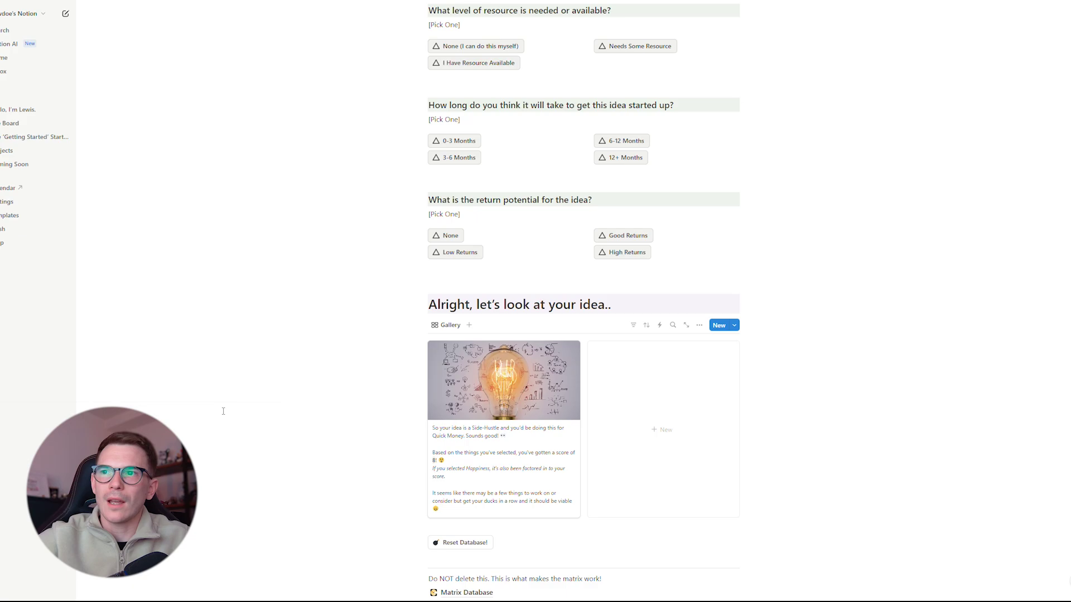
left_click(459, 543)
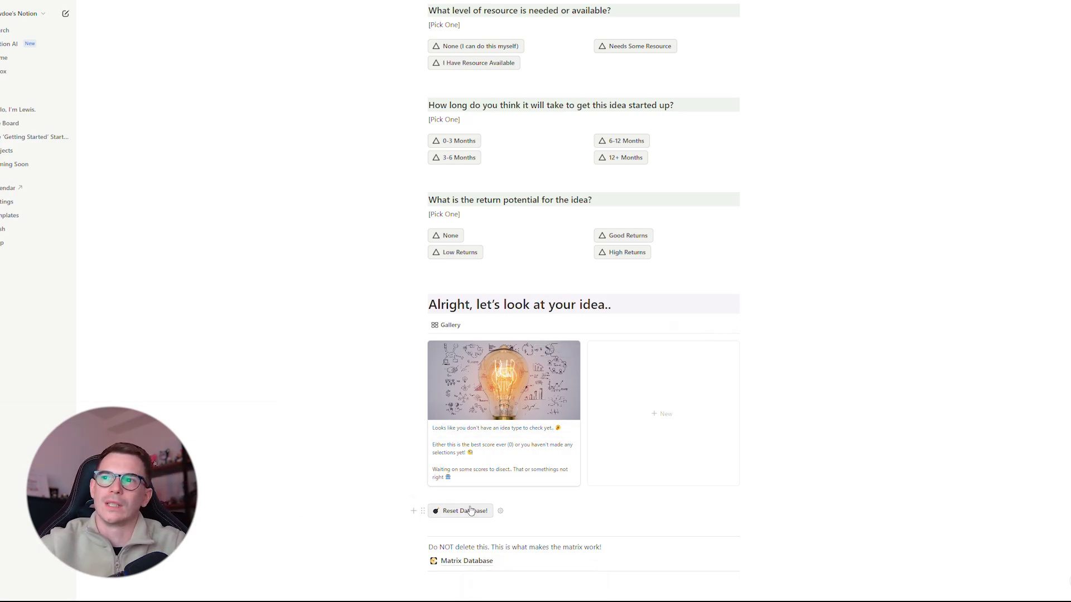
Step: Answer the matrix anew with Business Idea as the type, Long-term Income as the main goal and Investment/Loan as the finance level
scroll(328, 463, "up", 6)
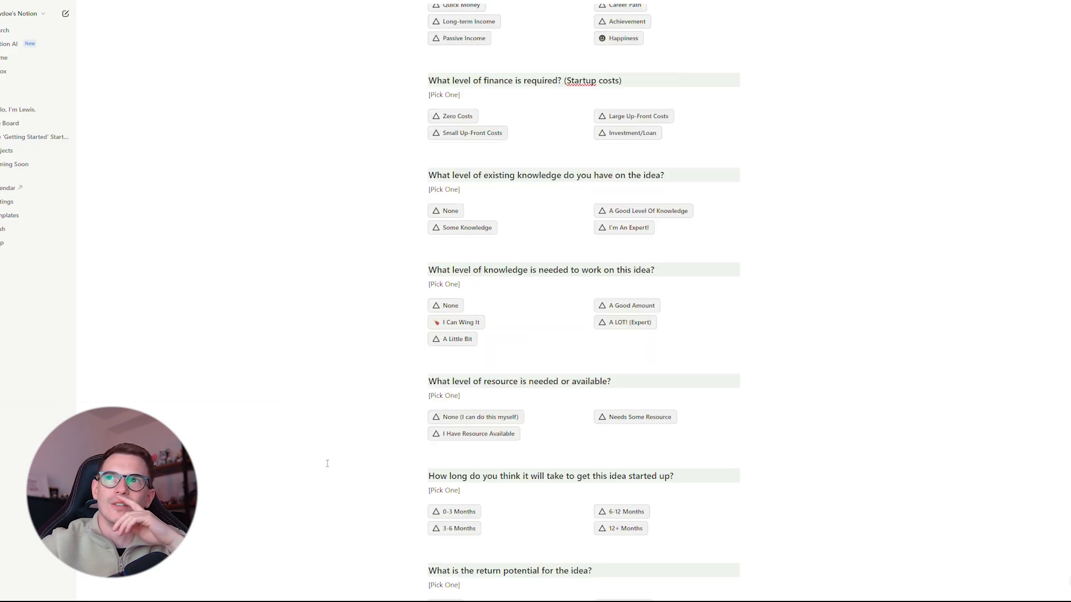
scroll(327, 464, "up", 6)
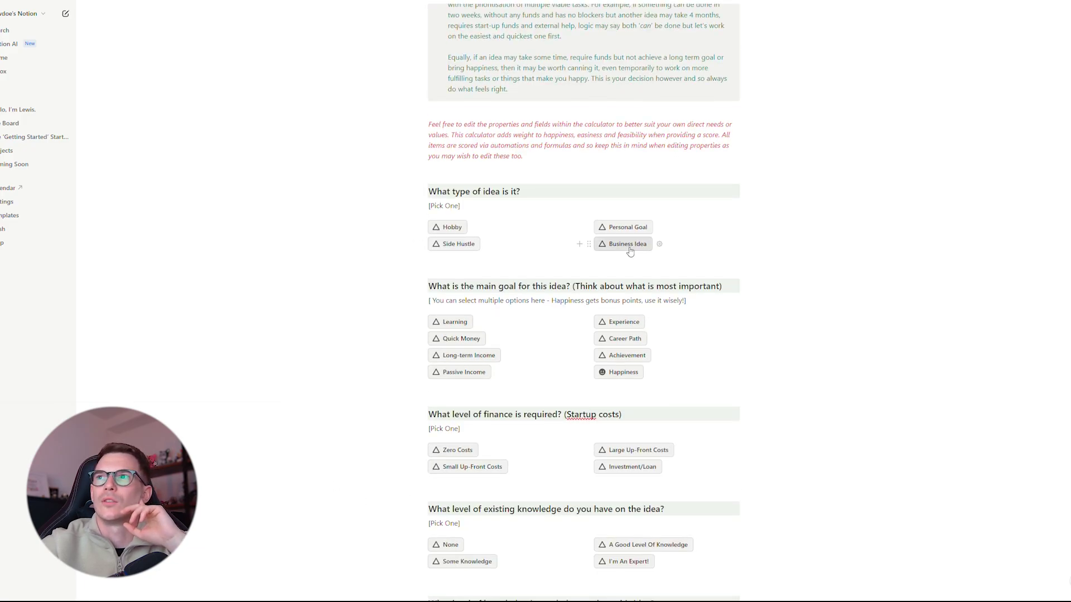
left_click(629, 248)
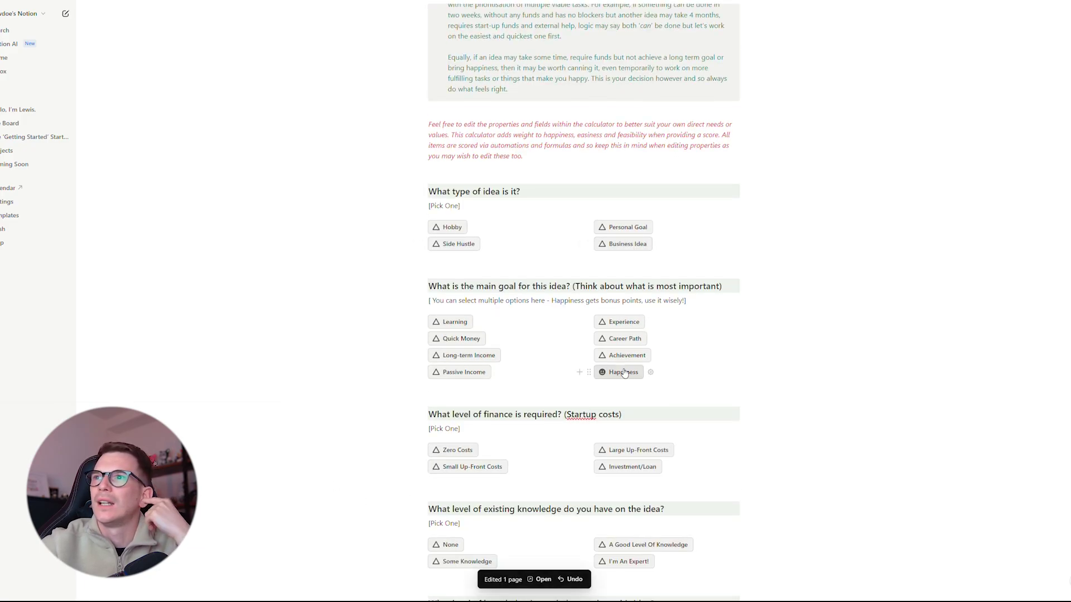
left_click(468, 355)
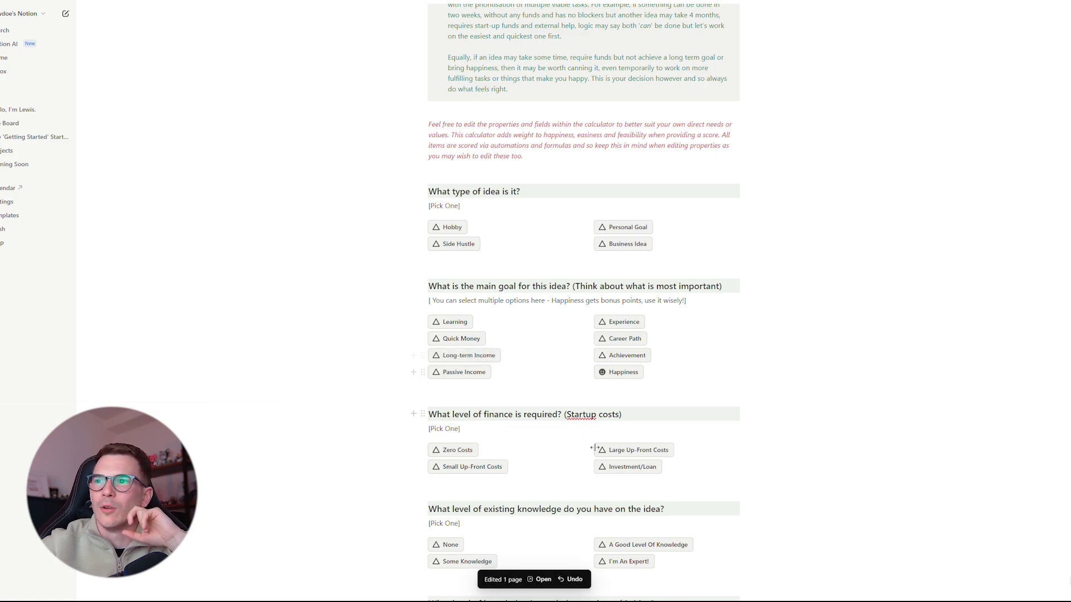
left_click(641, 468)
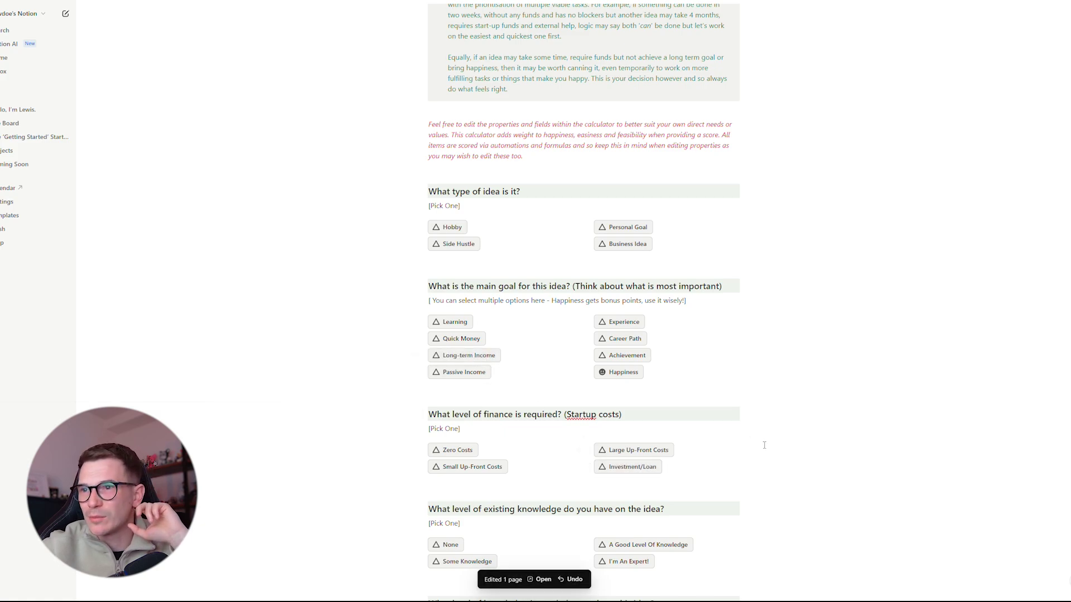
Step: Set existing knowledge to None, knowledge needed to A LOT! (Expert), and the resource level to Needs Some Resource
scroll(764, 445, "down", 2)
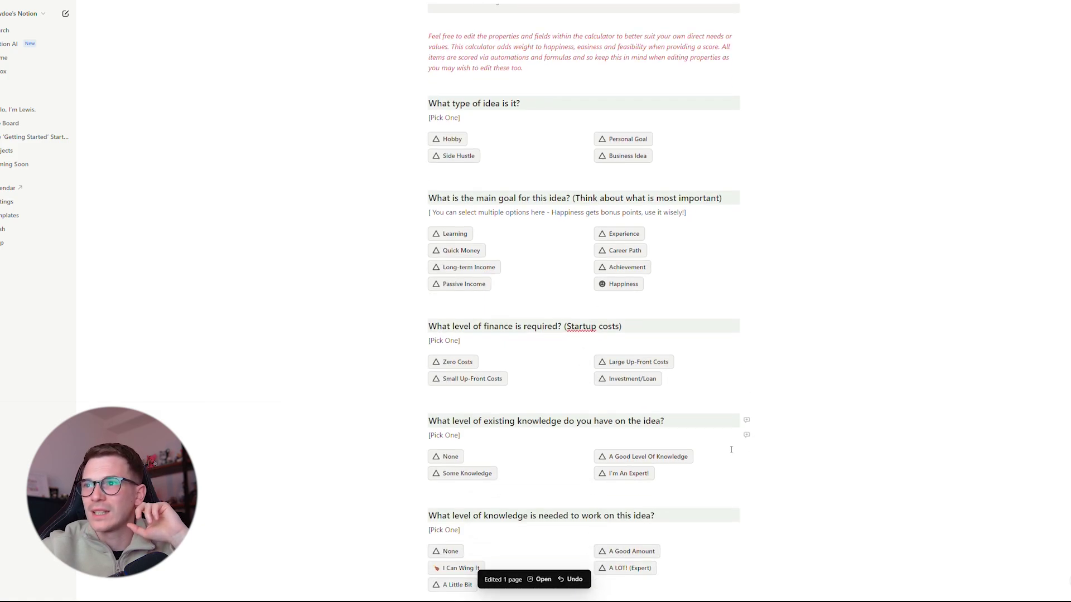
left_click(455, 462)
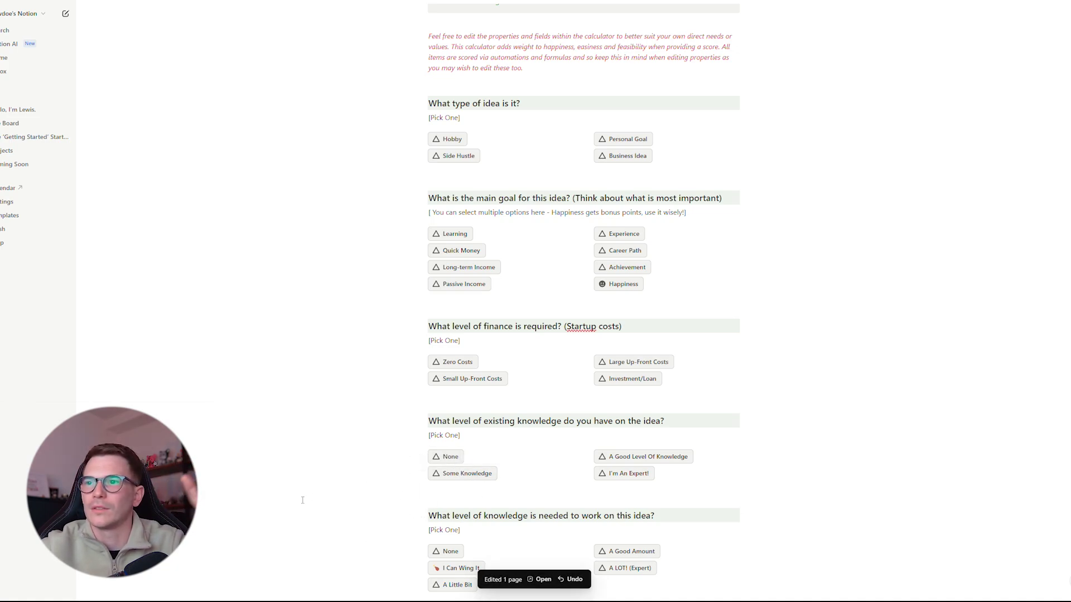
scroll(302, 500, "down", 1)
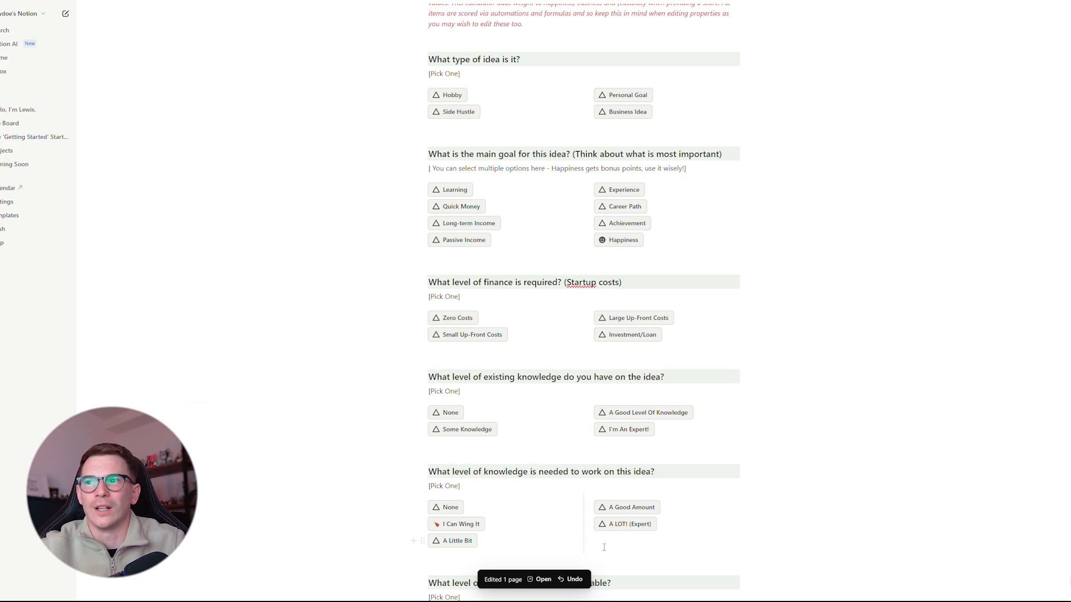
left_click(625, 524)
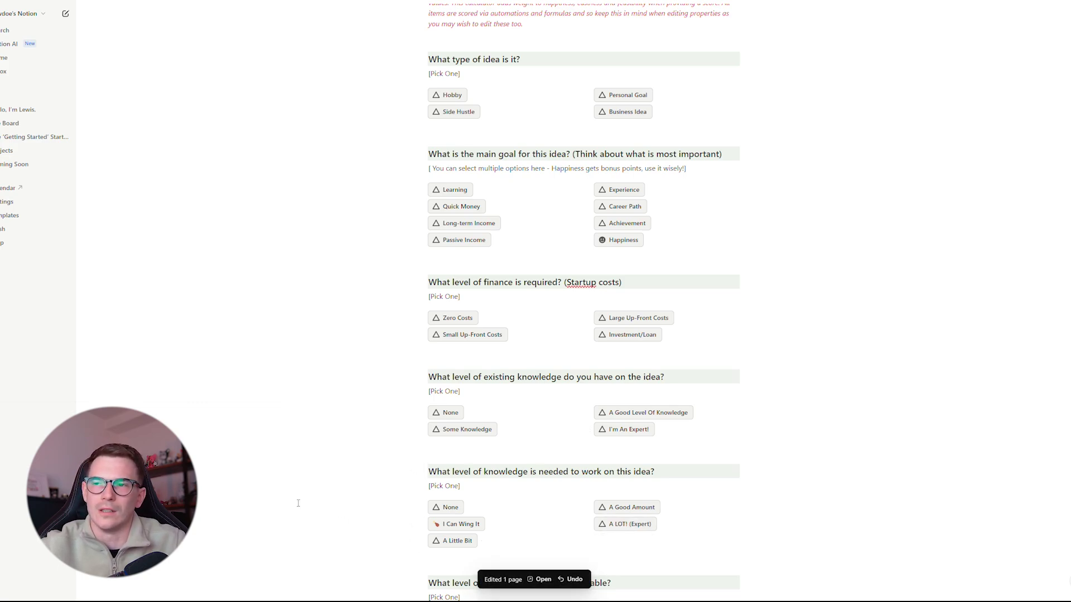
scroll(270, 499, "down", 3)
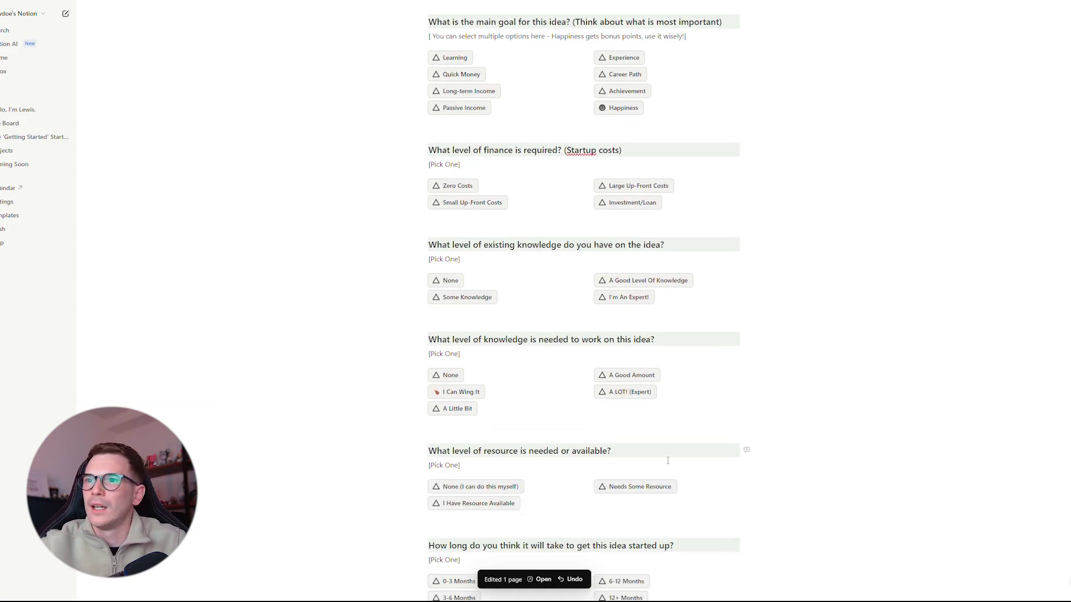
left_click(636, 488)
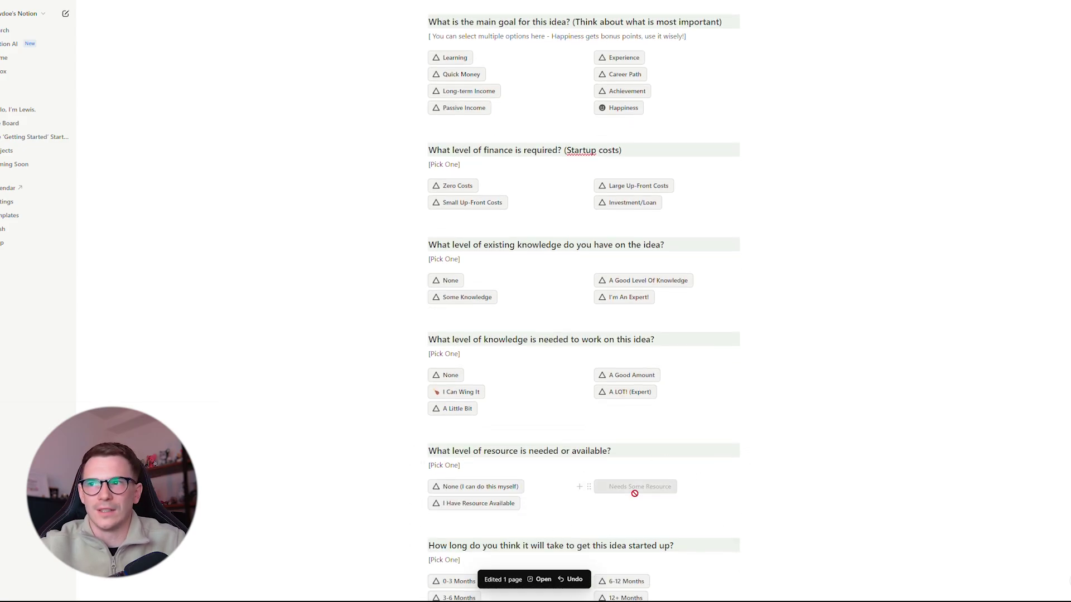
Step: Set the time needed to get the idea started up to 6-12 Months
scroll(266, 492, "down", 3)
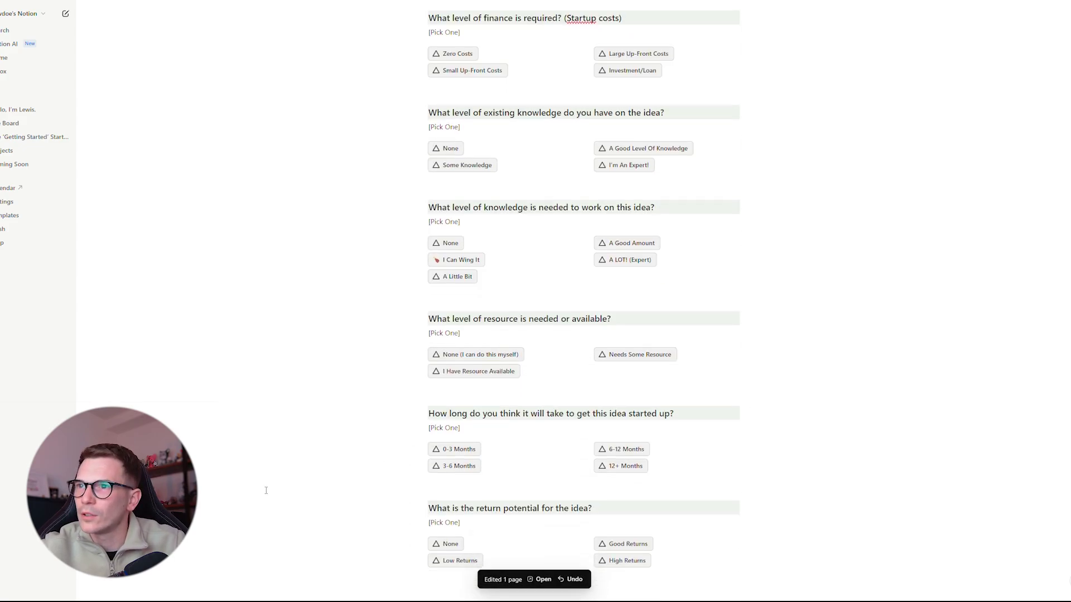
left_click(624, 451)
scroll(400, 510, "down", 1)
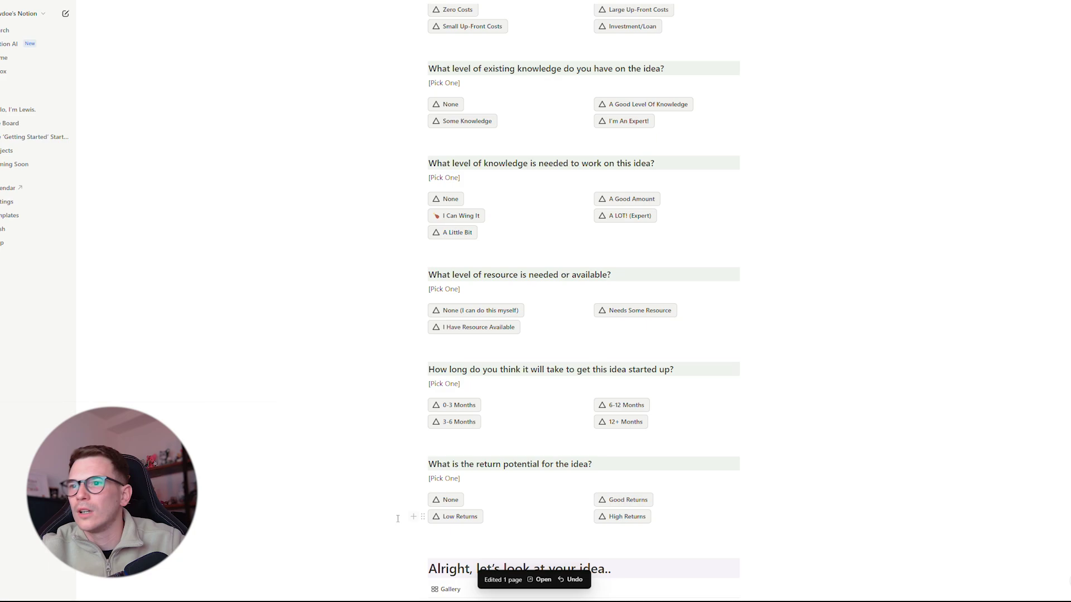
scroll(391, 514, "down", 1)
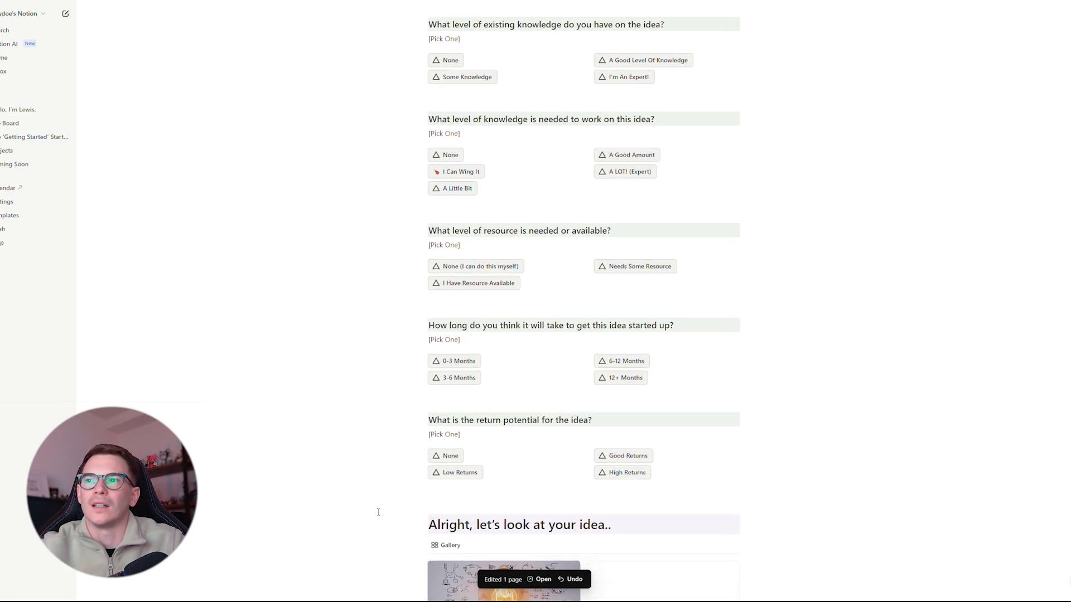
Step: Review the business idea's result card in the gallery and reset the matrix database
scroll(379, 510, "down", 5)
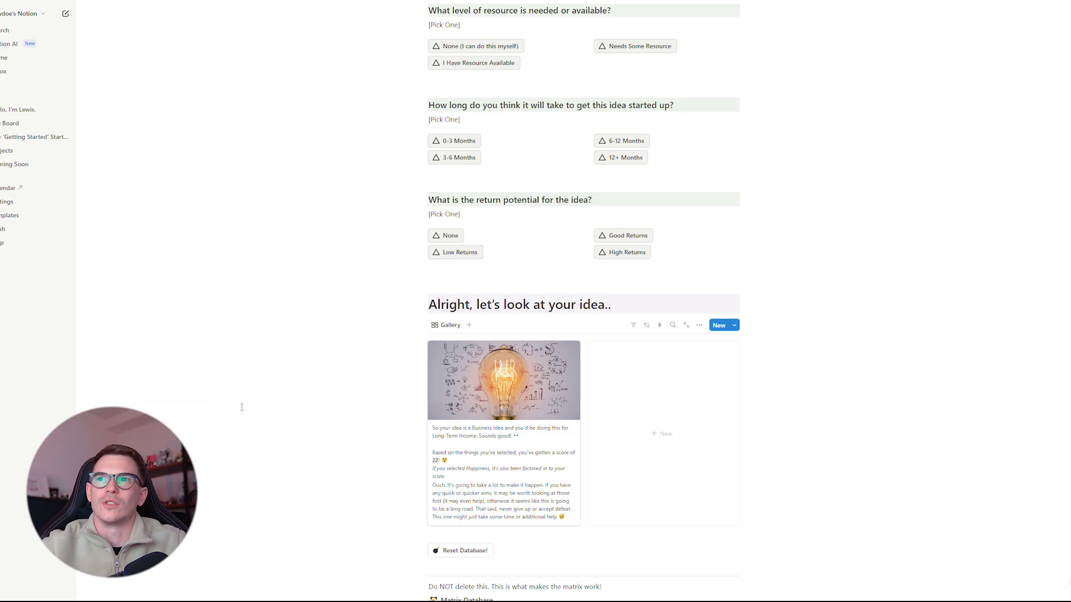
scroll(311, 360, "up", 1)
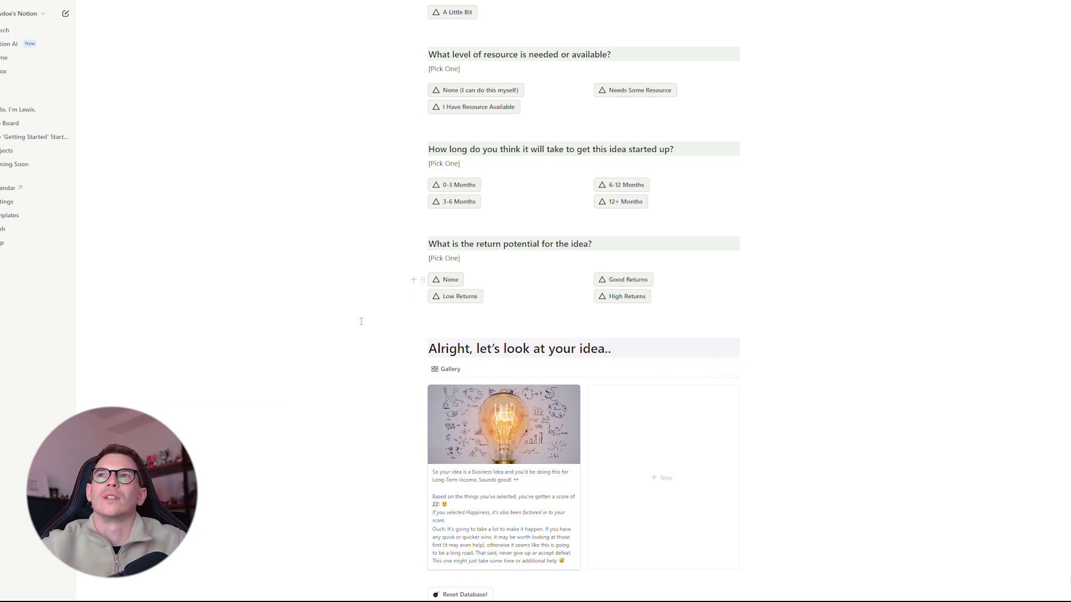
scroll(360, 321, "up", 1)
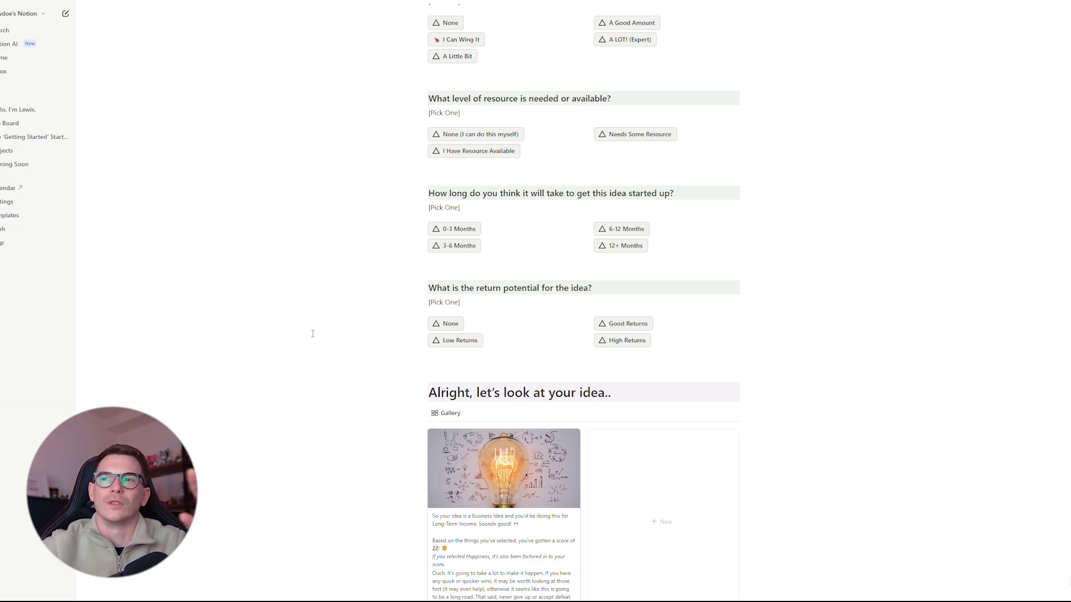
scroll(313, 333, "down", 4)
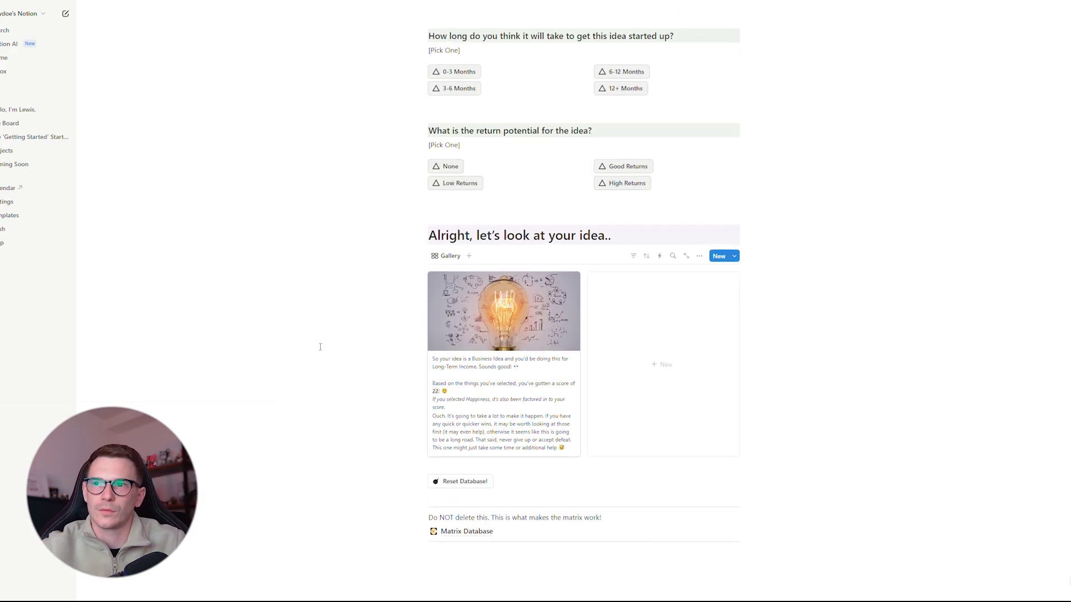
left_click(465, 463)
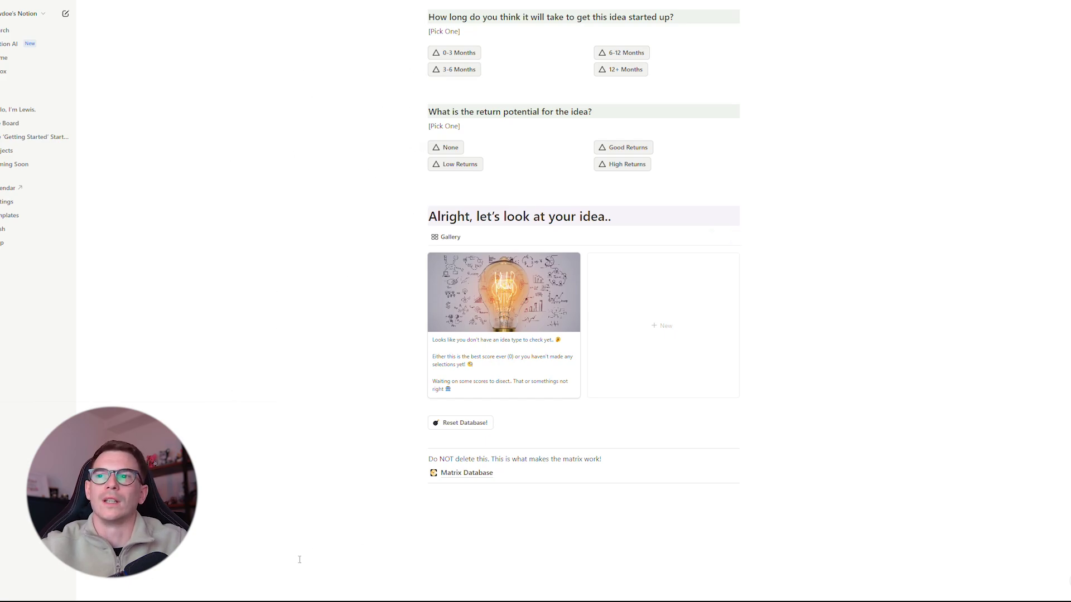
Step: Open the Matrix Database and examine the Idea Type options and all of its property and formula columns
left_click(473, 475)
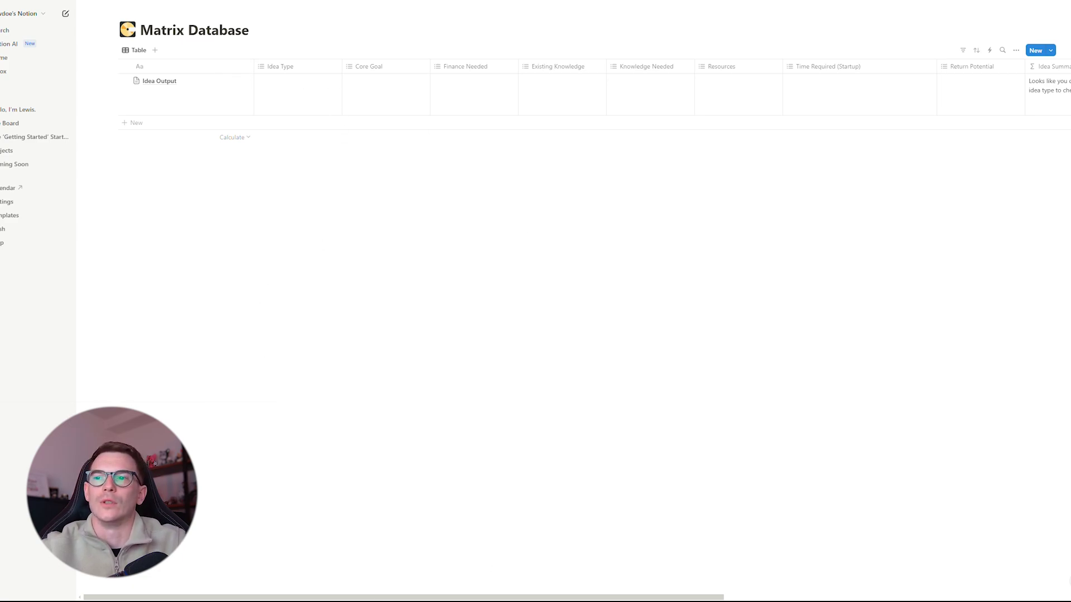
left_click(300, 93)
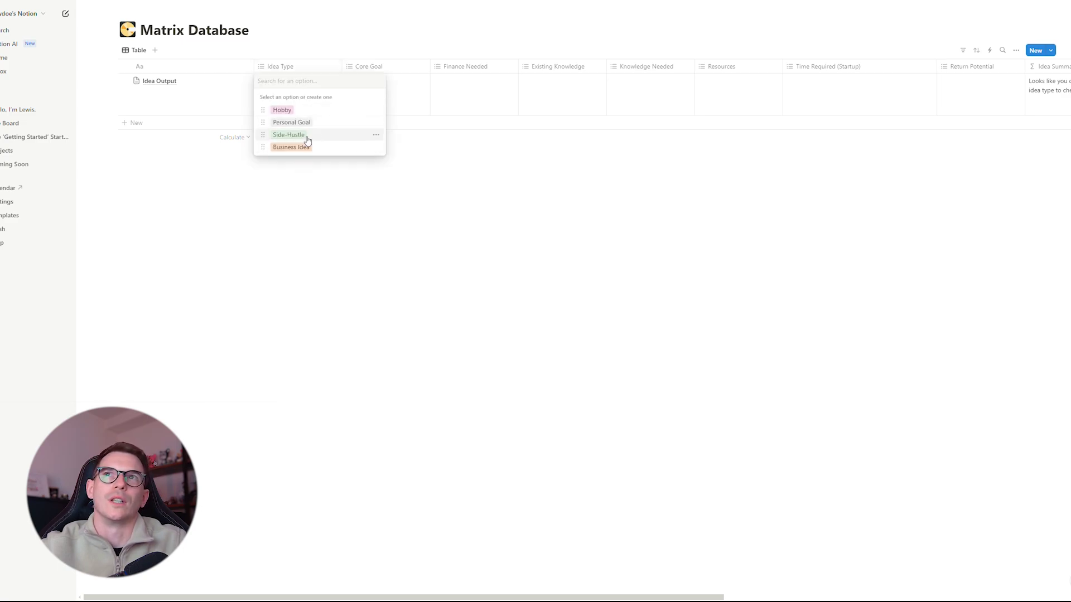
key("Escape")
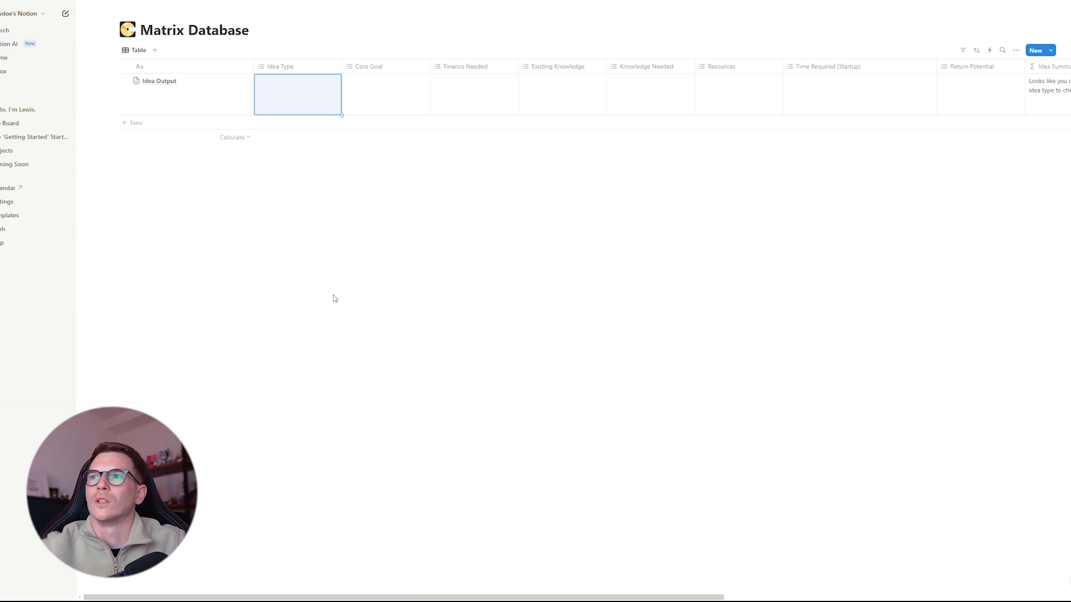
left_click_drag(408, 597, 857, 565)
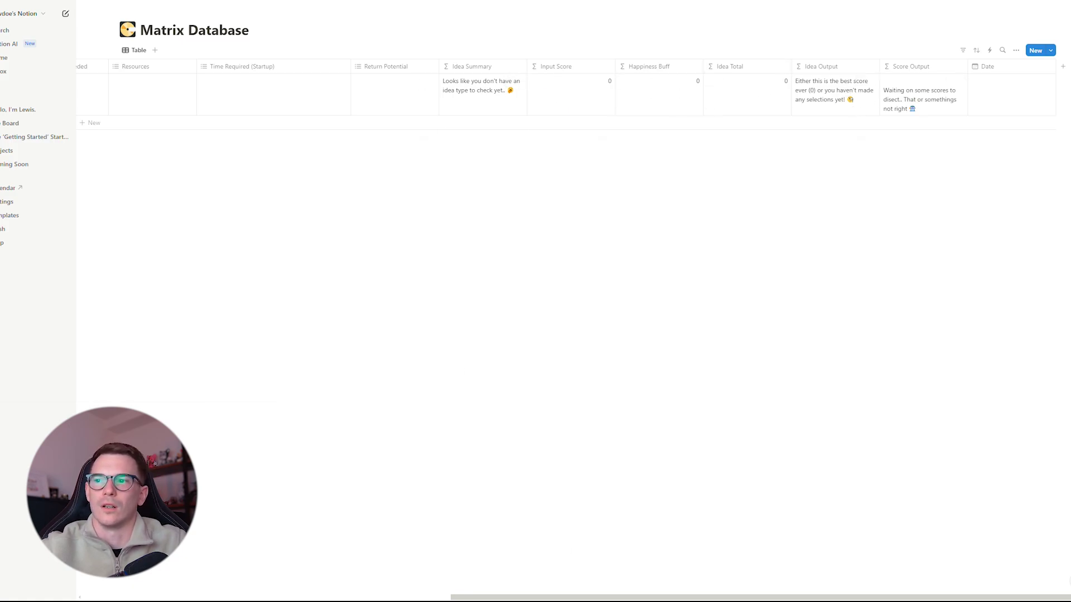
left_click_drag(619, 596, 173, 591)
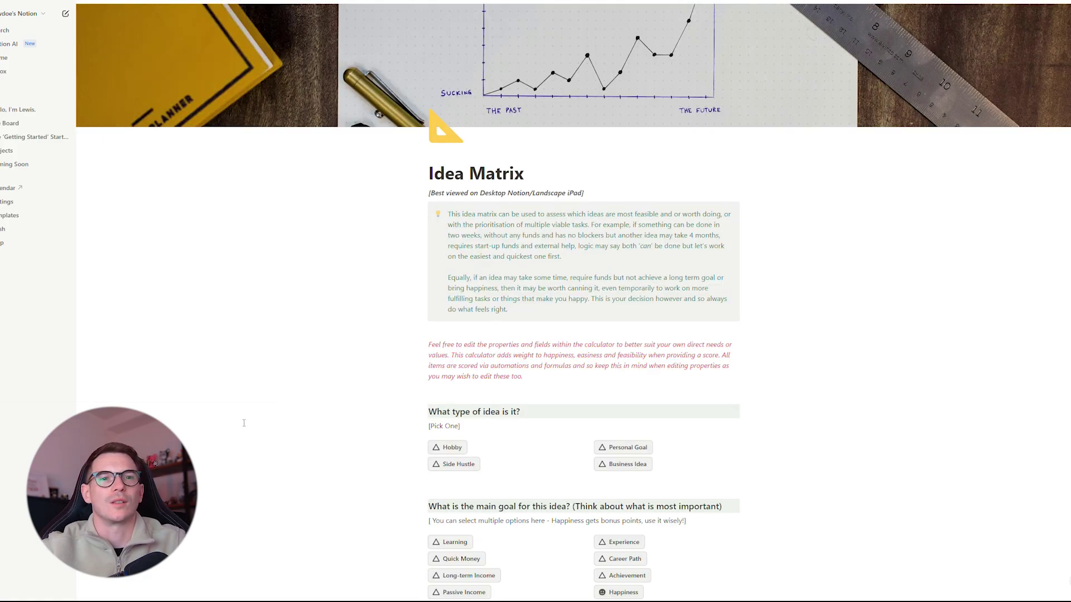
Step: Return to the 'Getting Started' Starter Pack page and open The Idea Machine from the productivity list
scroll(243, 423, "down", 1)
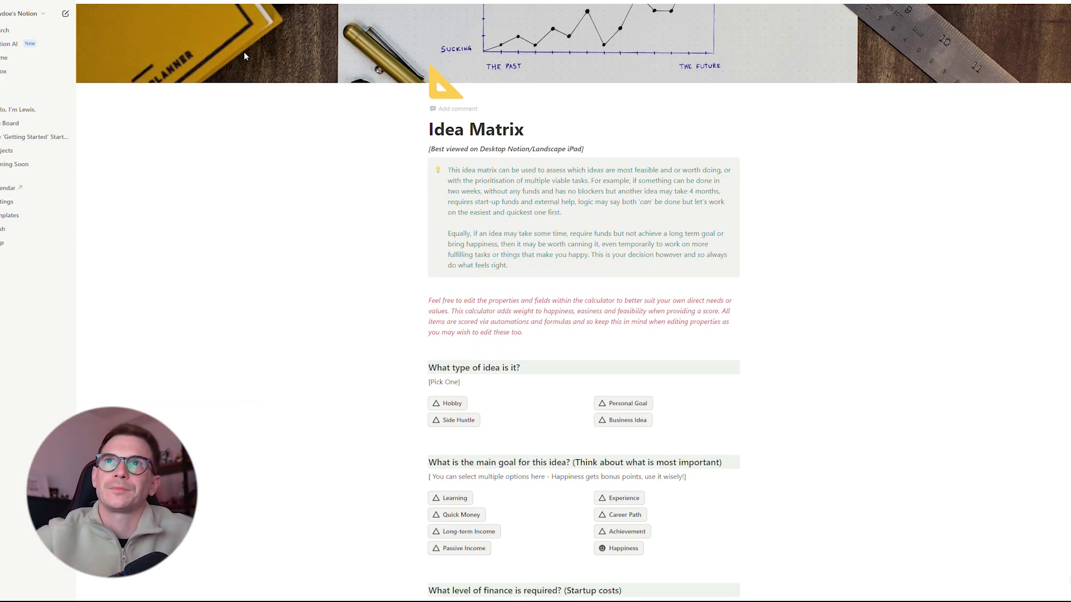
left_click(158, 1)
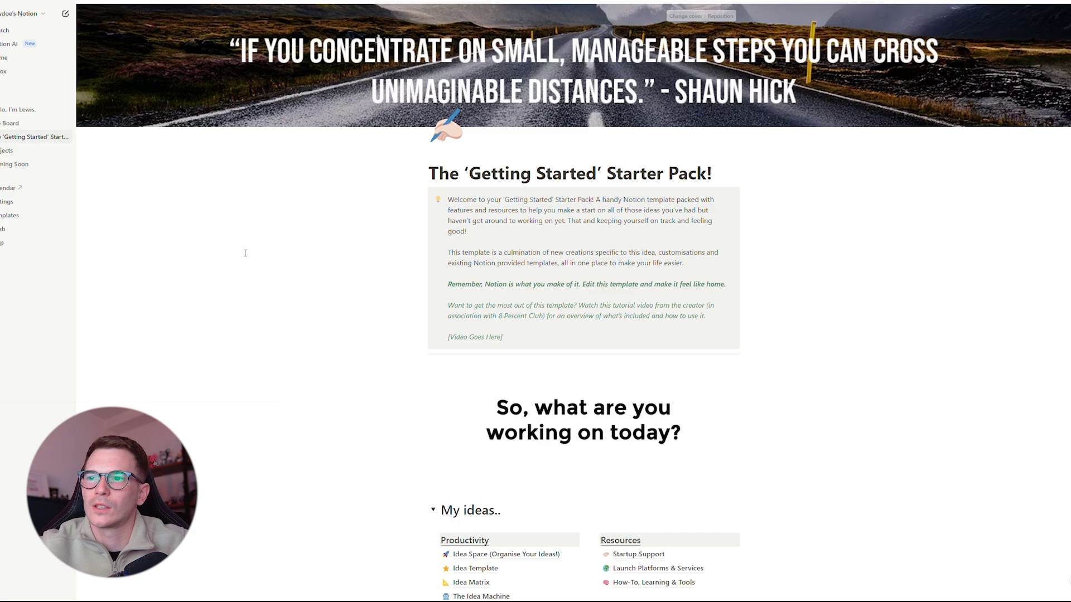
scroll(239, 254, "down", 3)
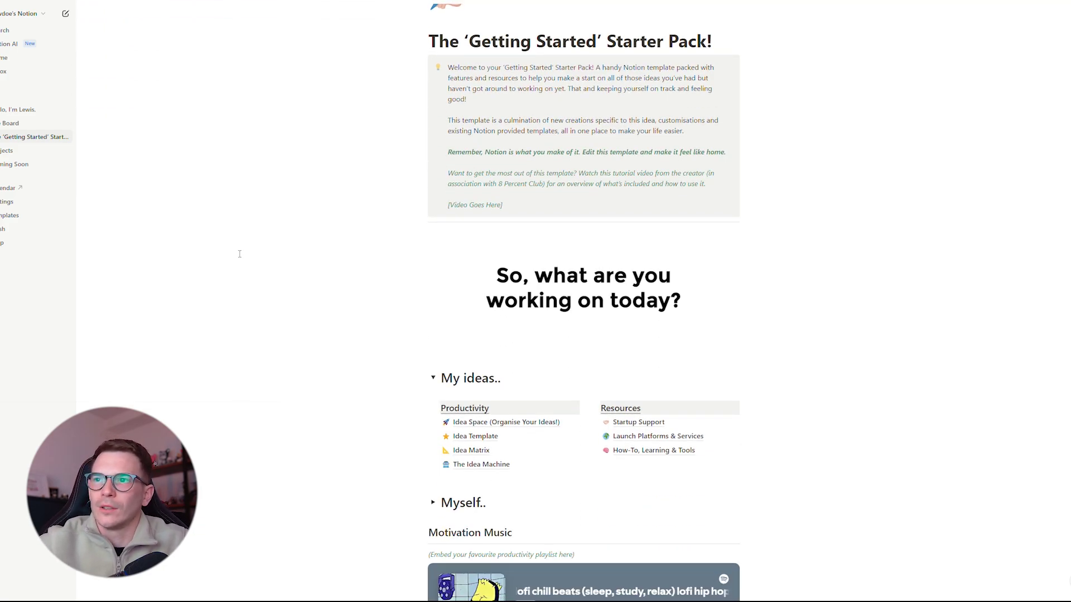
left_click(486, 468)
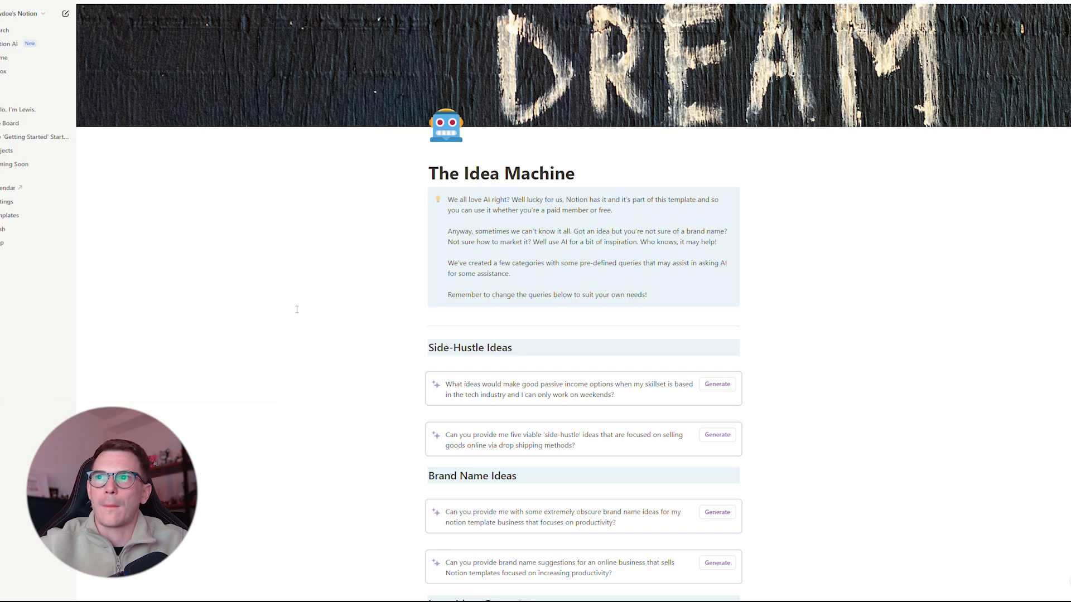
Step: Generate the AI answer to the extremely obscure brand names query under Brand Name Ideas and look over the page's other queries
scroll(267, 439, "down", 2)
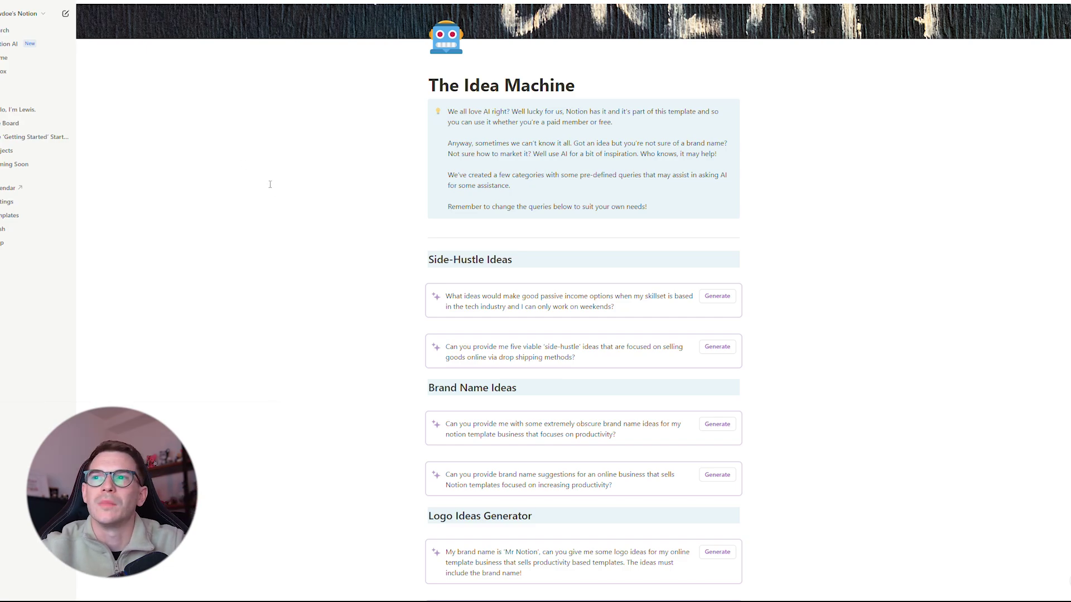
scroll(354, 318, "down", 3)
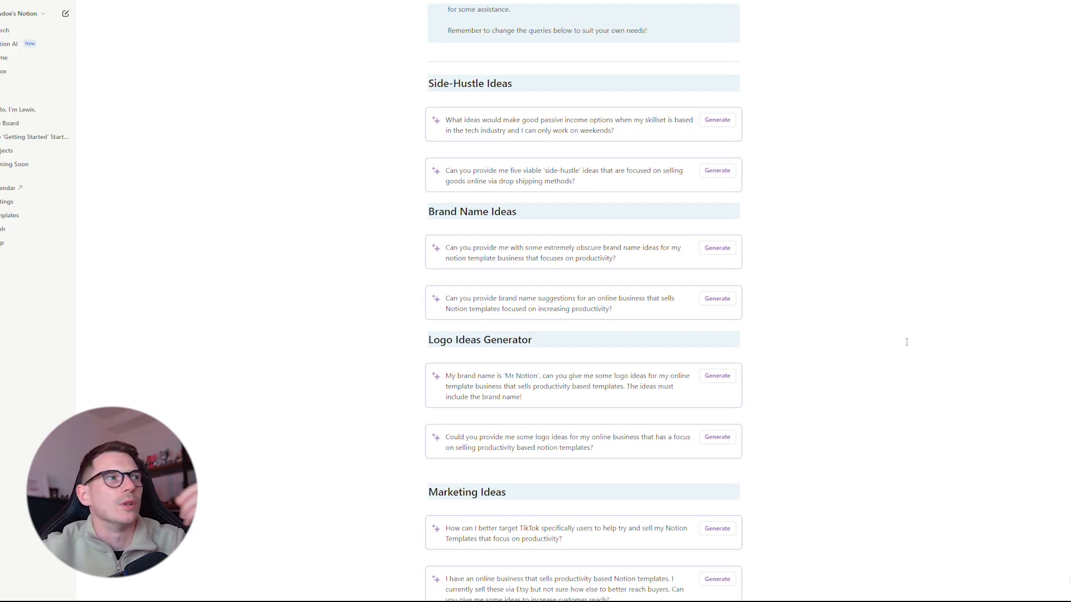
scroll(876, 342, "down", 1)
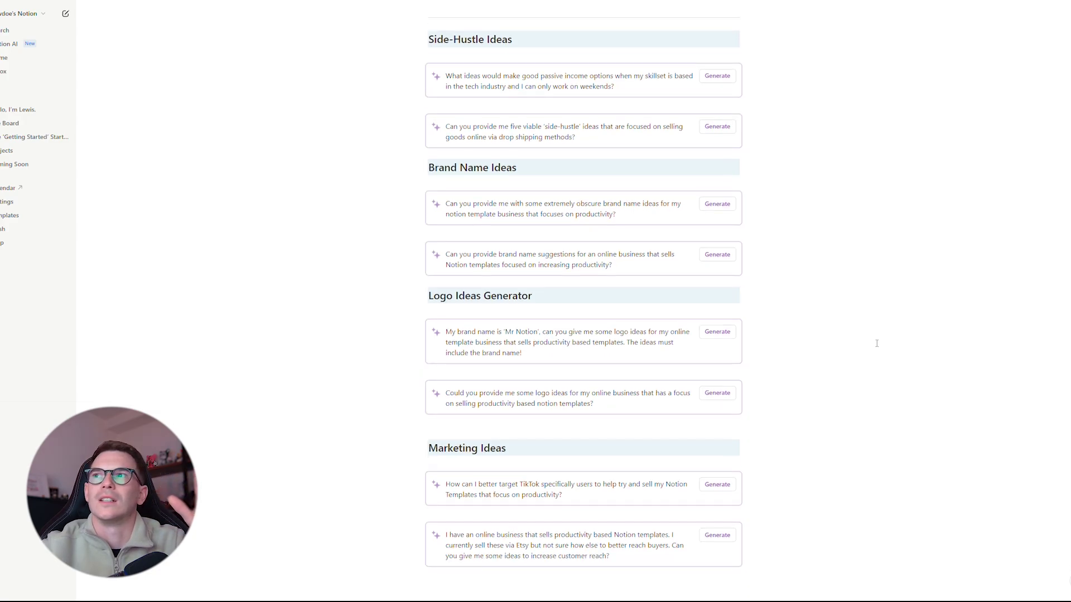
scroll(533, 193, "up", 3)
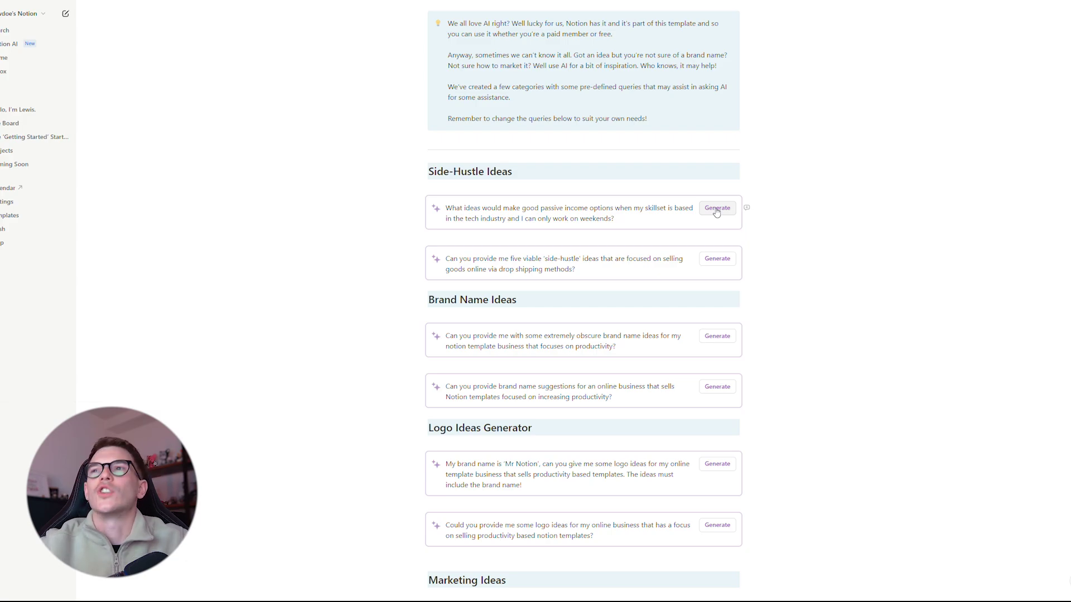
scroll(847, 352, "down", 2)
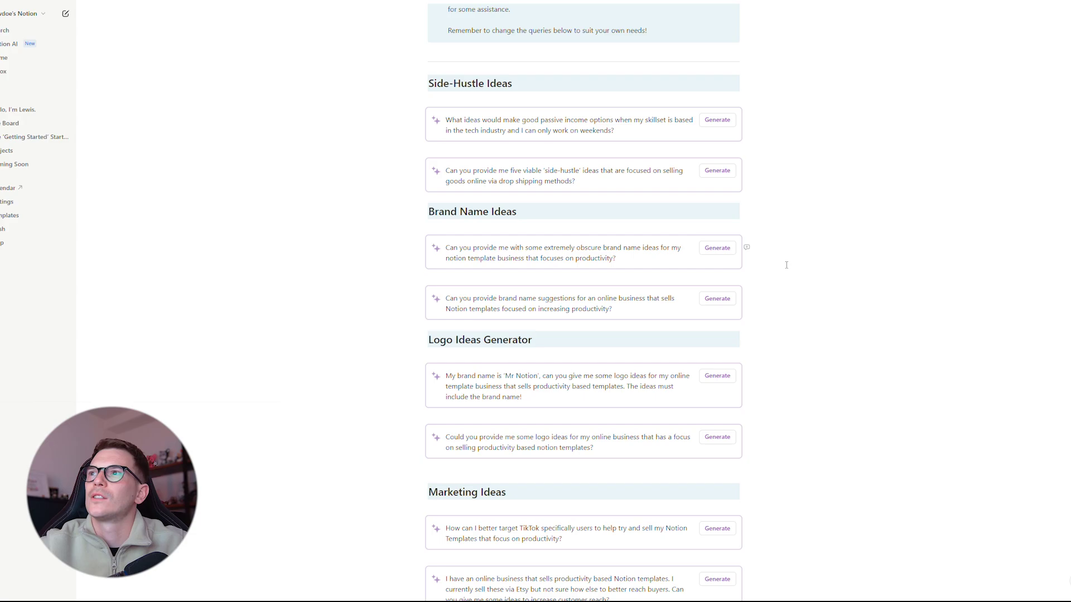
left_click(714, 253)
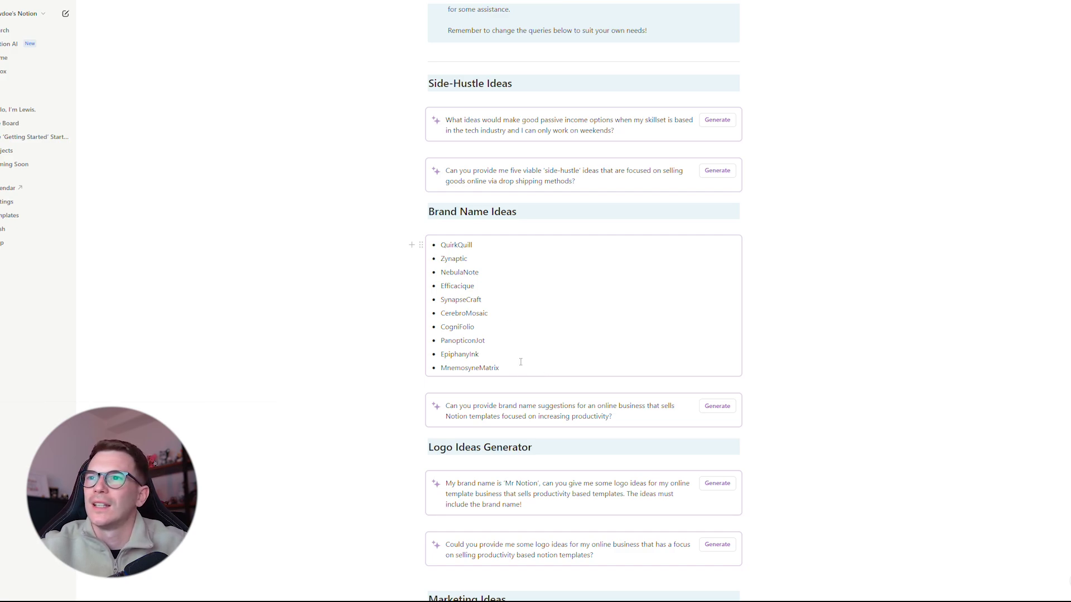
scroll(520, 363, "down", 5)
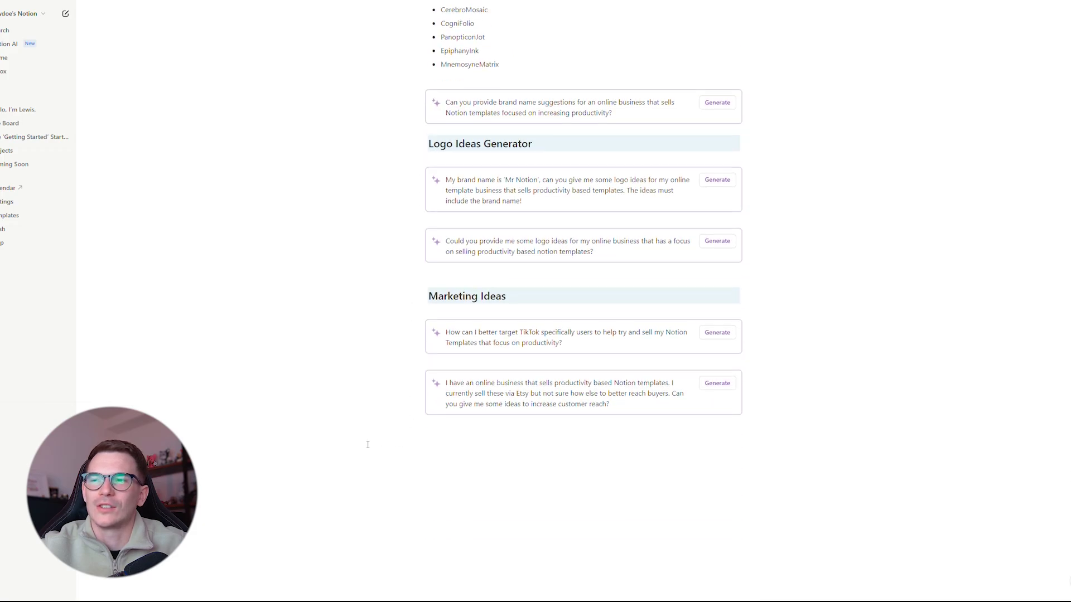
scroll(298, 449, "up", 5)
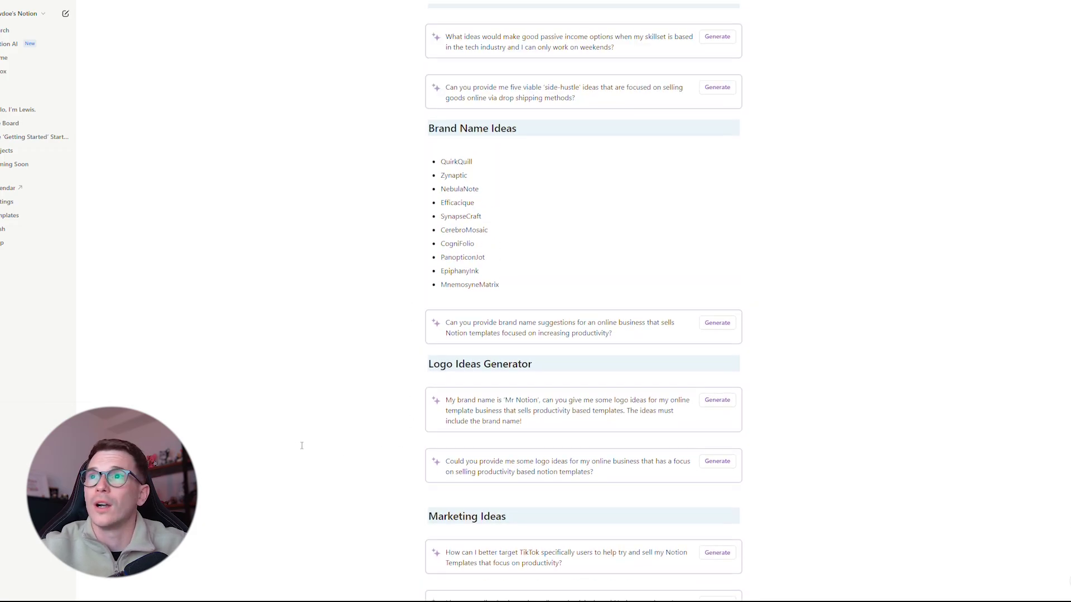
scroll(295, 443, "up", 5)
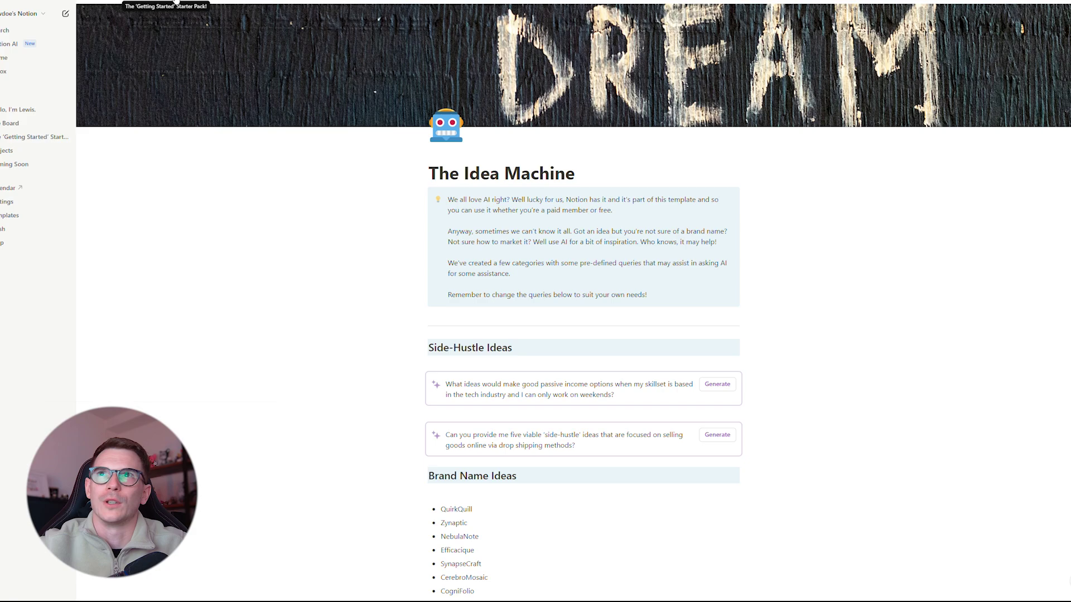
Step: Go back to the Starter Pack page and open the Startup Support resource database
left_click(175, 1)
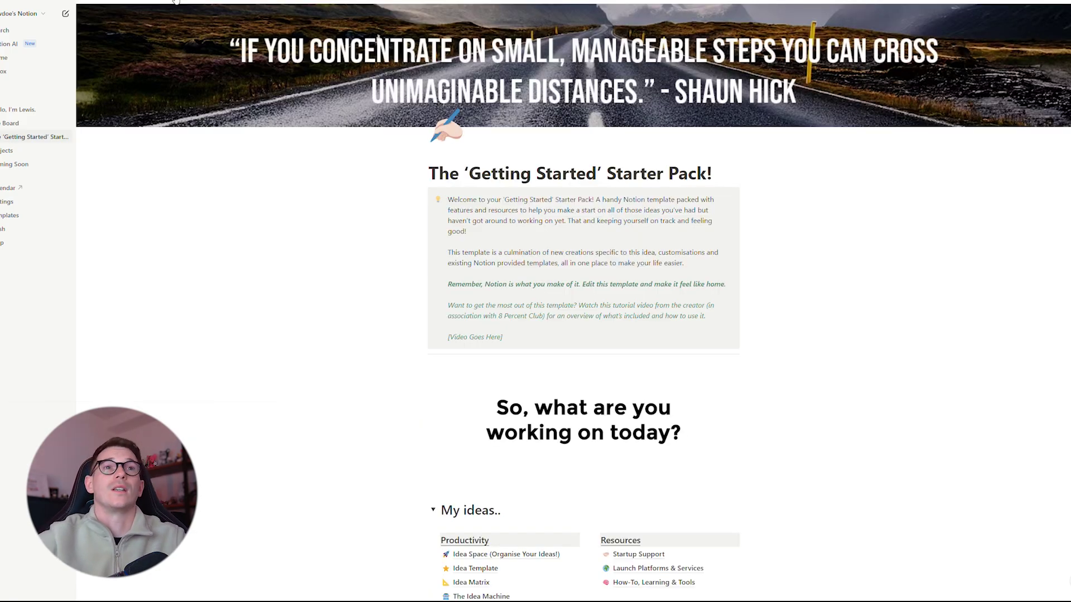
scroll(811, 356, "down", 3)
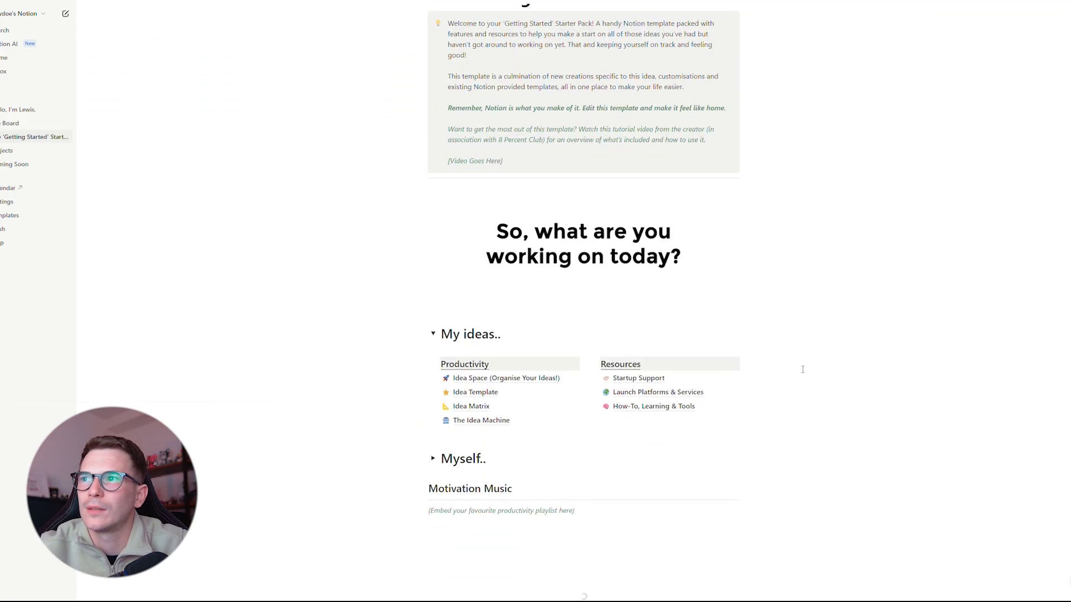
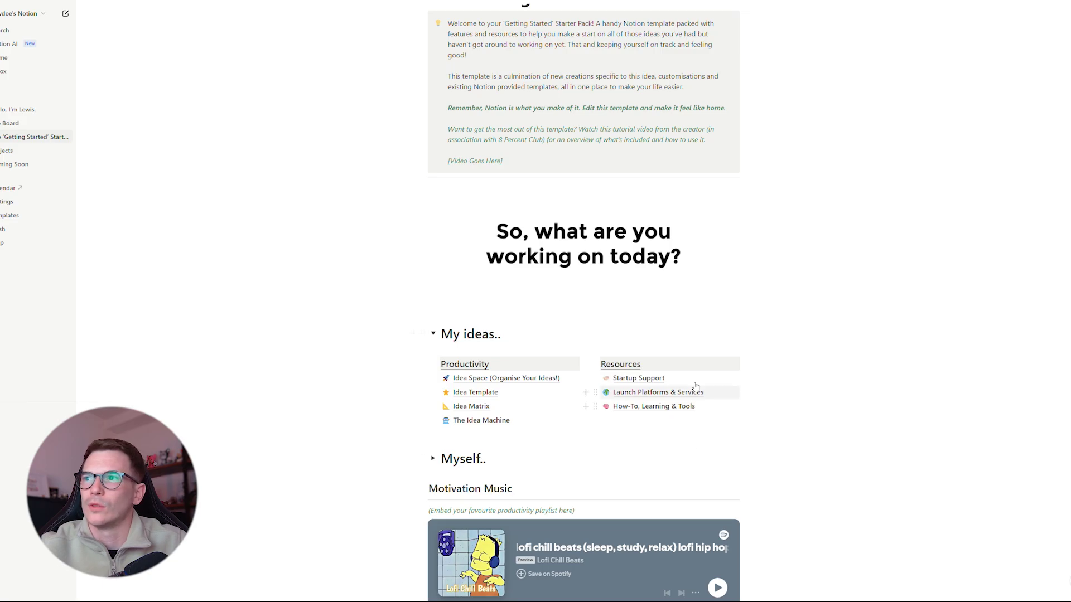
left_click(639, 379)
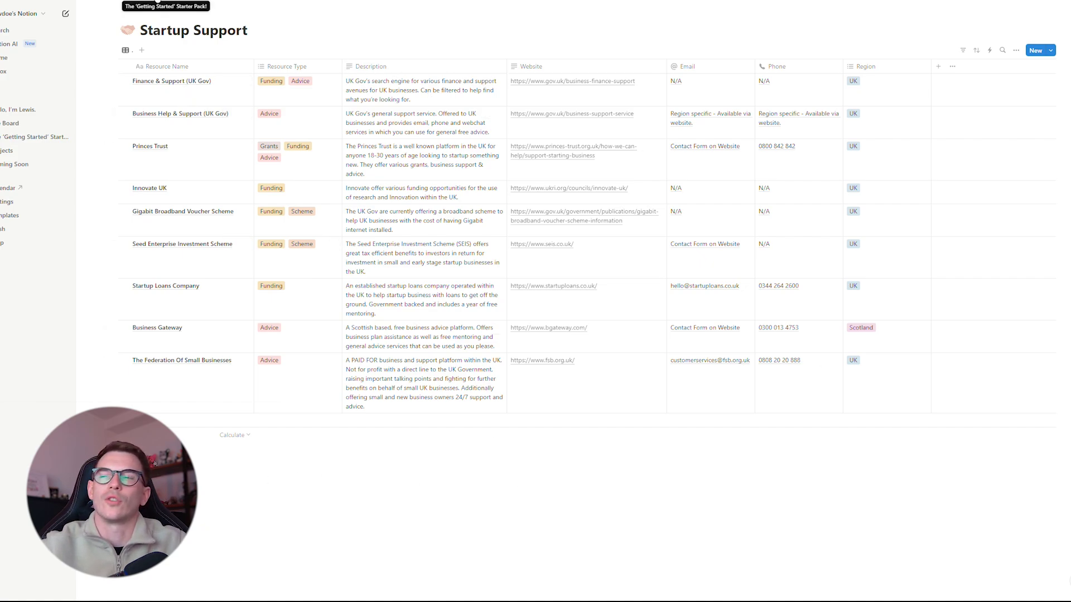
Step: Leave Startup Support for the Starter Pack page and open the Launch Platforms & Services database
left_click(158, 3)
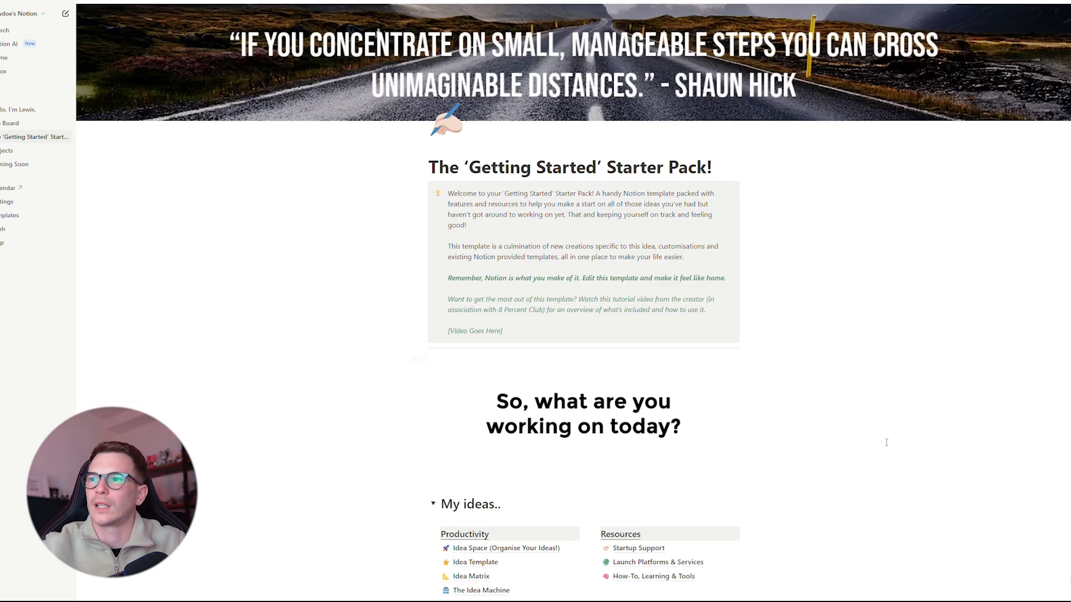
scroll(870, 435, "down", 3)
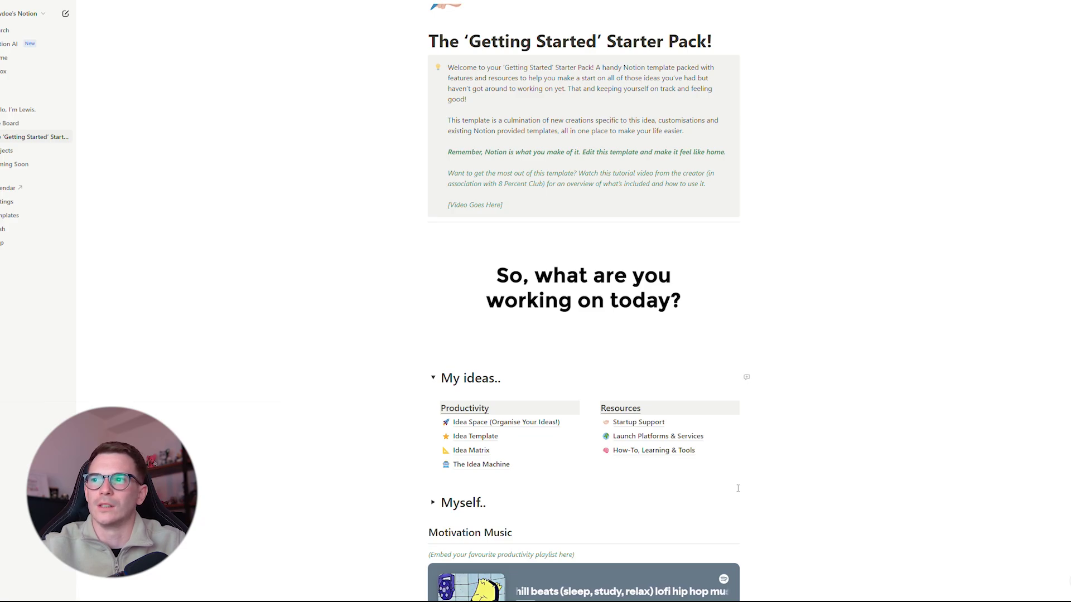
left_click(663, 438)
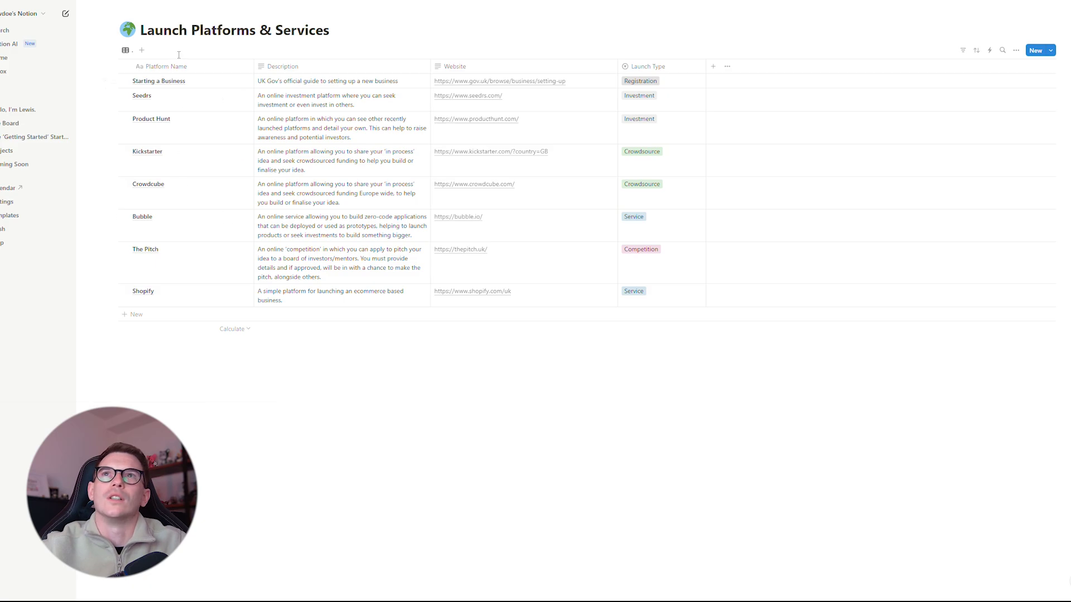
Step: Leave Launch Platforms & Services for the Starter Pack page and open the How-To, Learning & Tools resource database
left_click(174, 3)
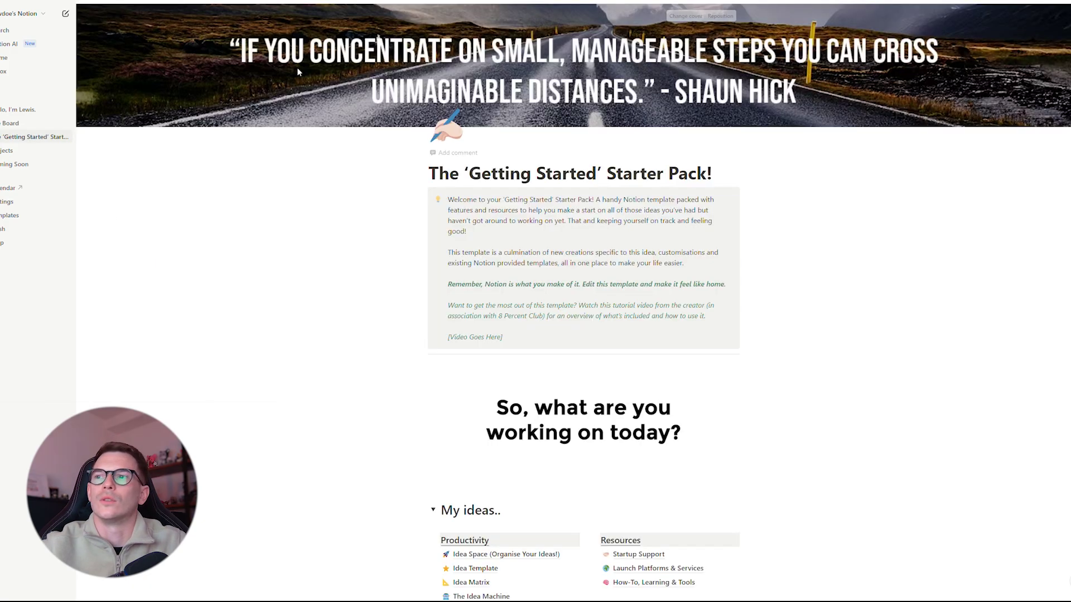
scroll(674, 472, "down", 3)
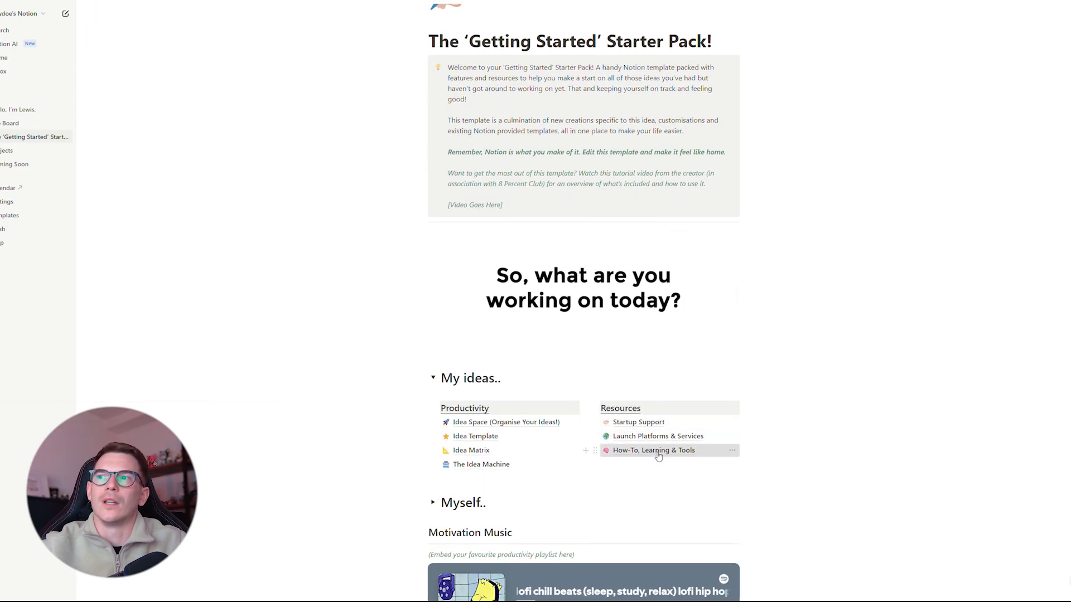
left_click(654, 450)
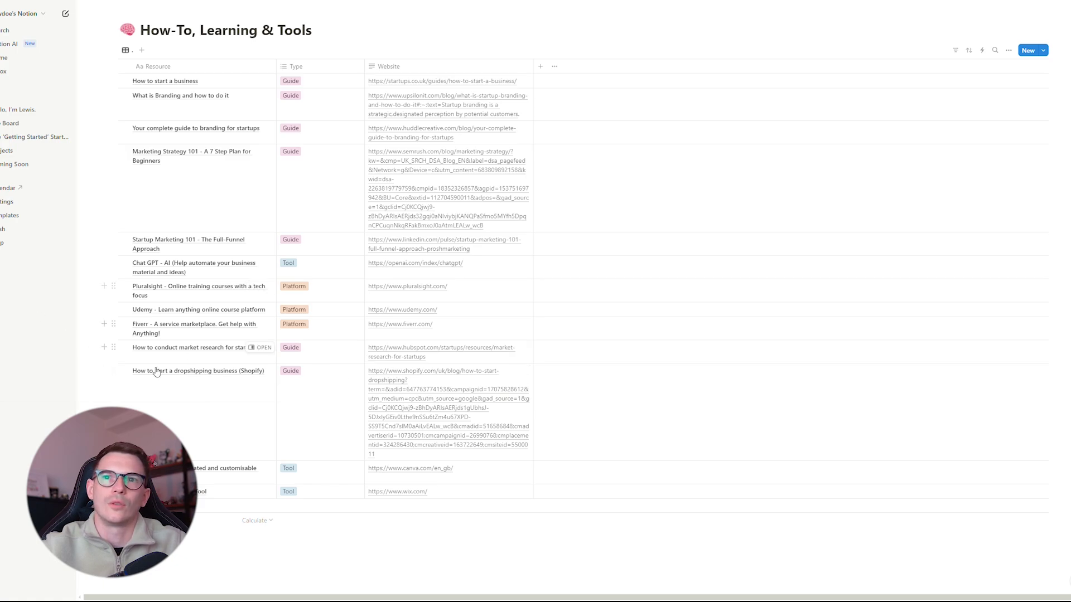
scroll(268, 385, "down", 1)
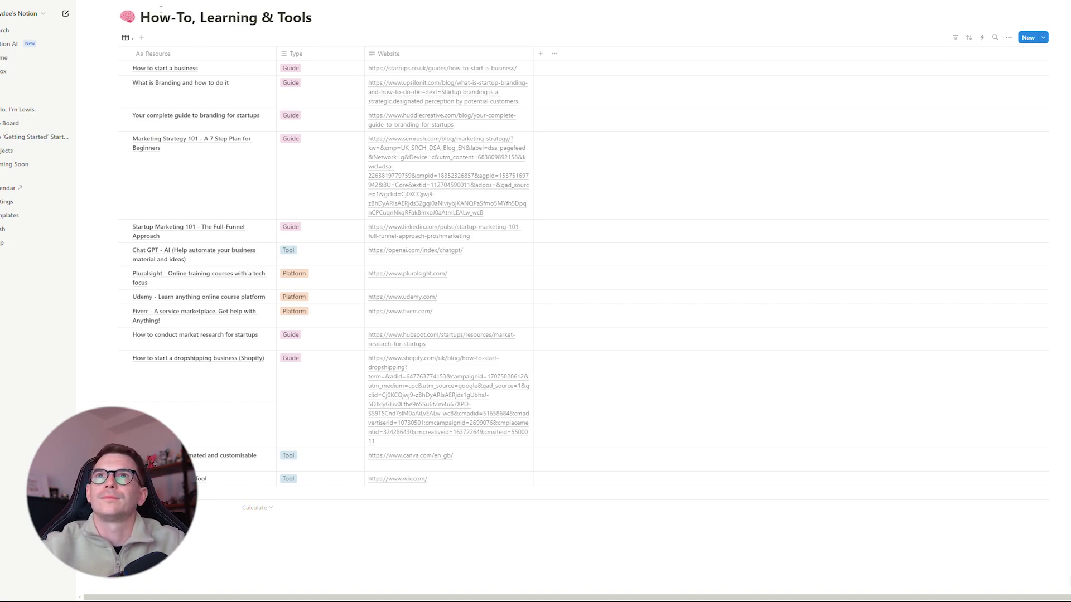
Step: Return to the Starter Pack page, collapse the My ideas section and expand the Myself section
key("alt+Left")
scroll(810, 422, "down", 1)
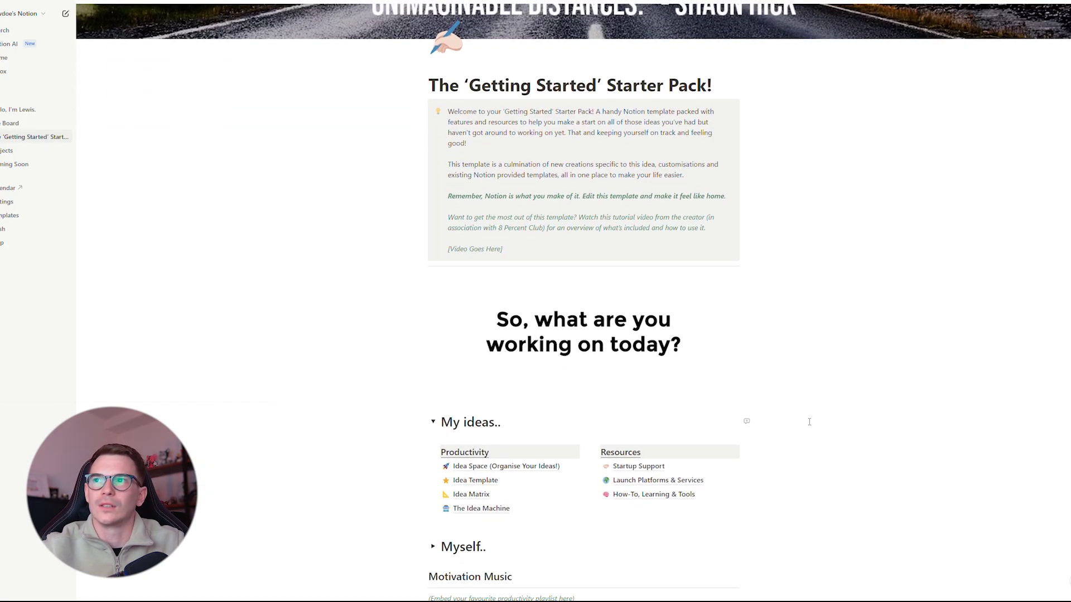
scroll(810, 422, "down", 3)
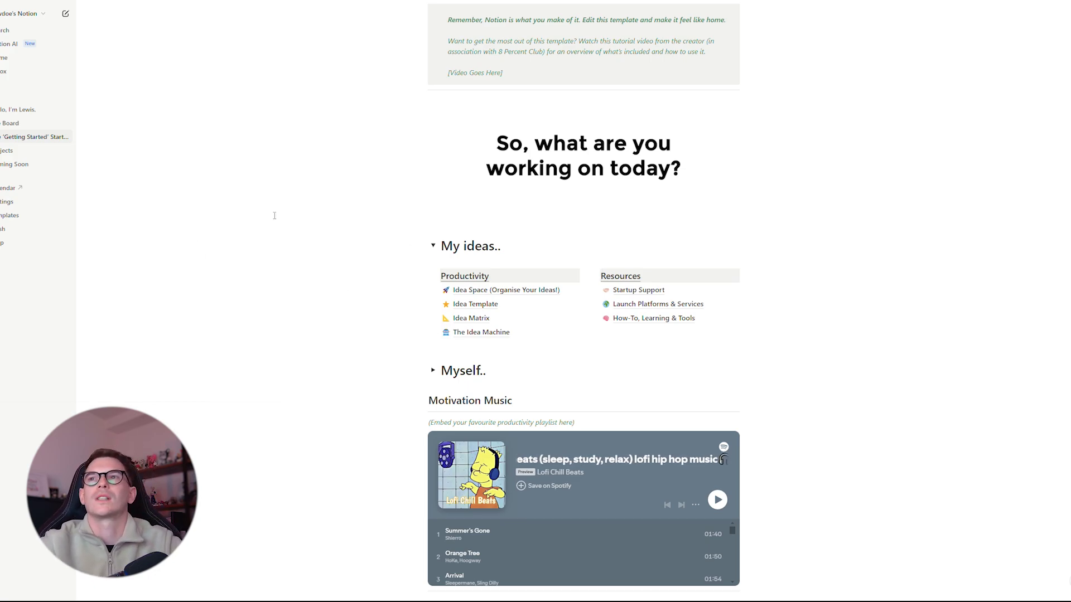
left_click(433, 246)
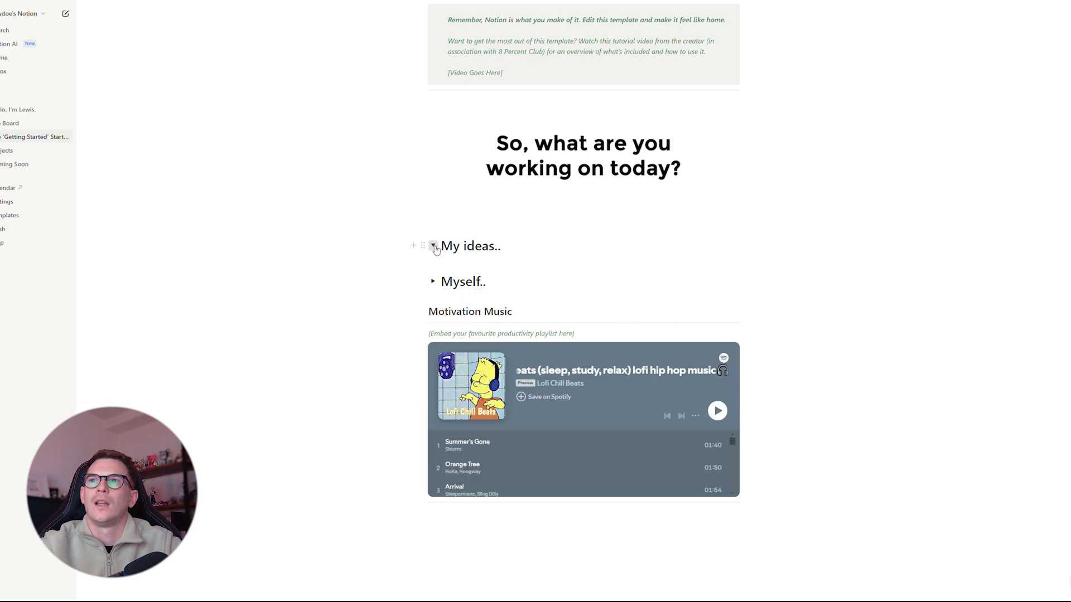
scroll(816, 329, "up", 3)
scroll(816, 329, "down", 2)
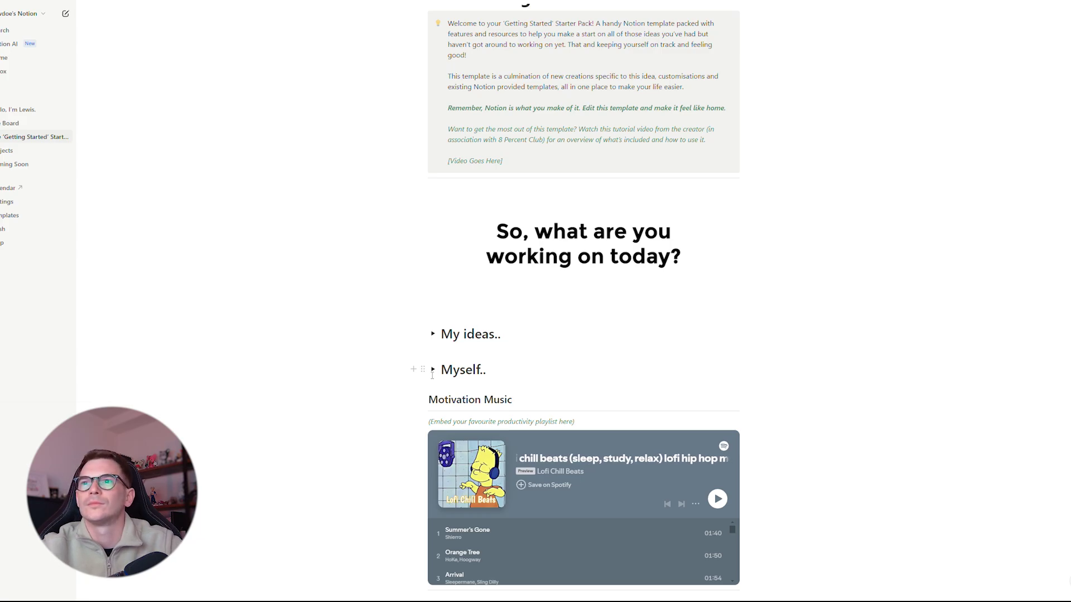
left_click(433, 370)
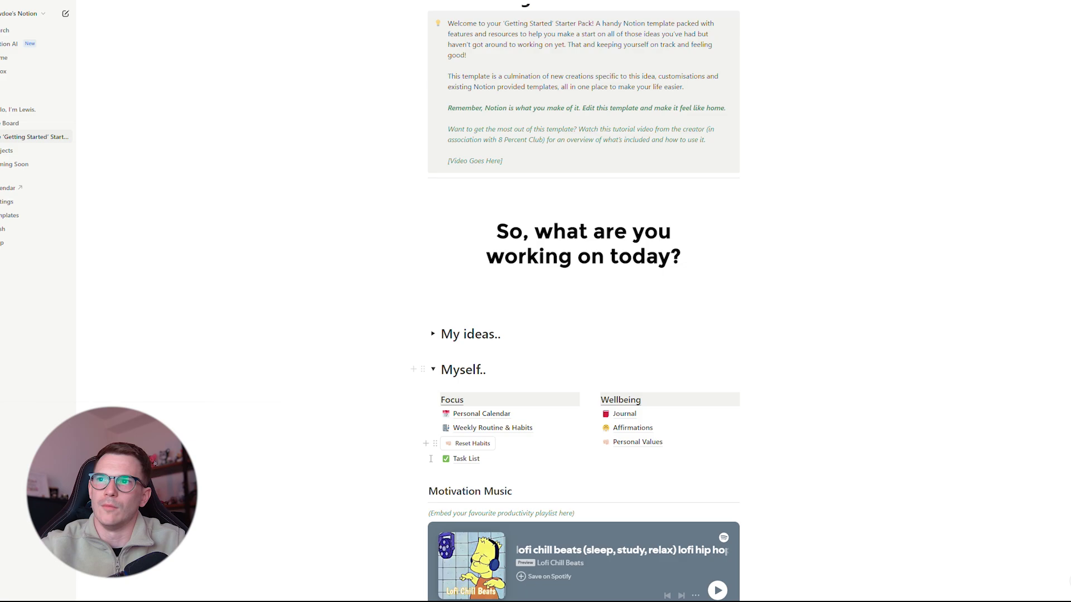
Step: Open the Personal Calendar from the Focus list and highlight its description about using it with Notion Calendar
left_click(503, 419)
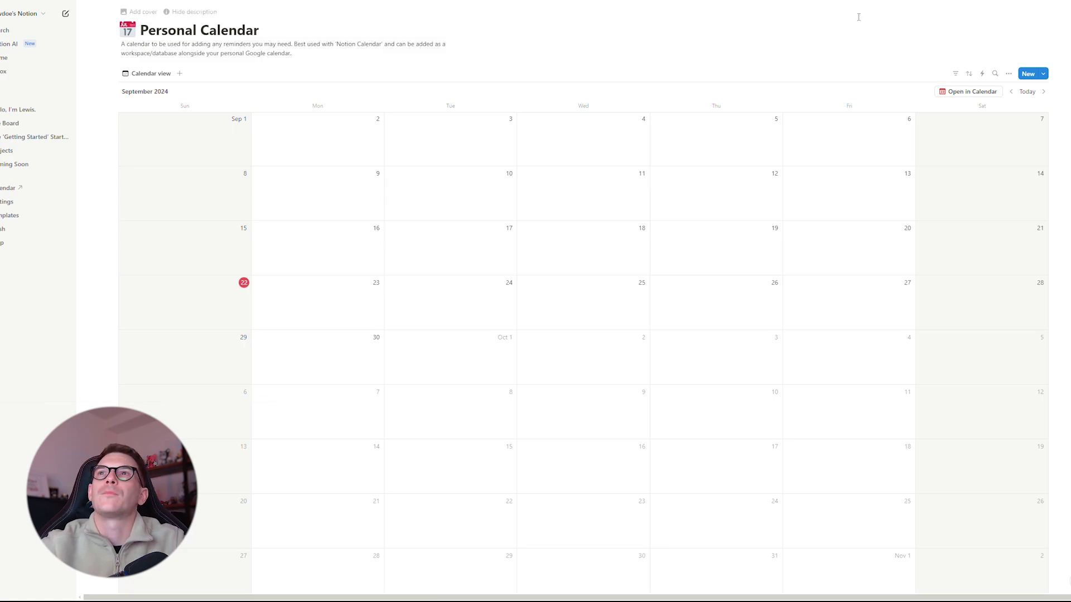
mouse_move(309, 56)
left_mouse_down()
mouse_move(122, 54)
mouse_move(122, 44)
mouse_move(302, 53)
left_mouse_up()
left_click(122, 44)
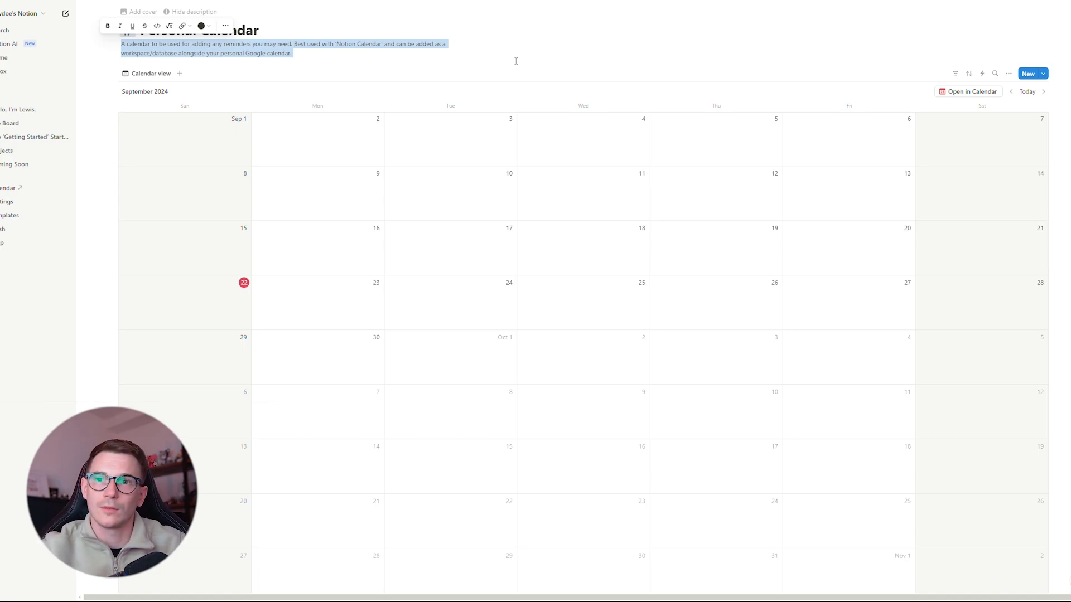
left_click(552, 27)
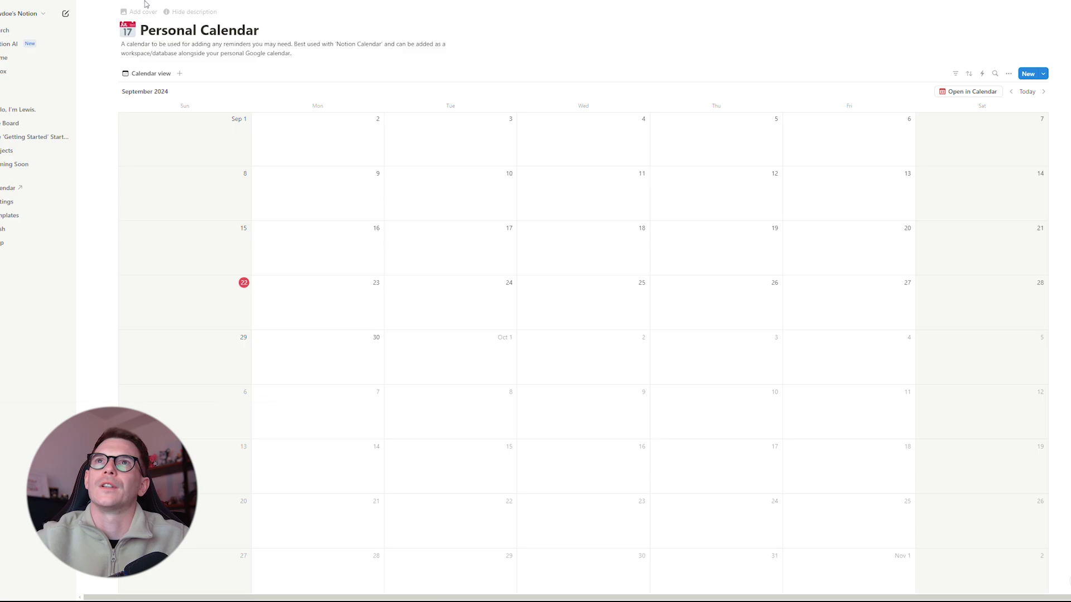
Step: Go back to the Starter Pack page and open Weekly Routine & Habits from the Focus list
left_click(182, 1)
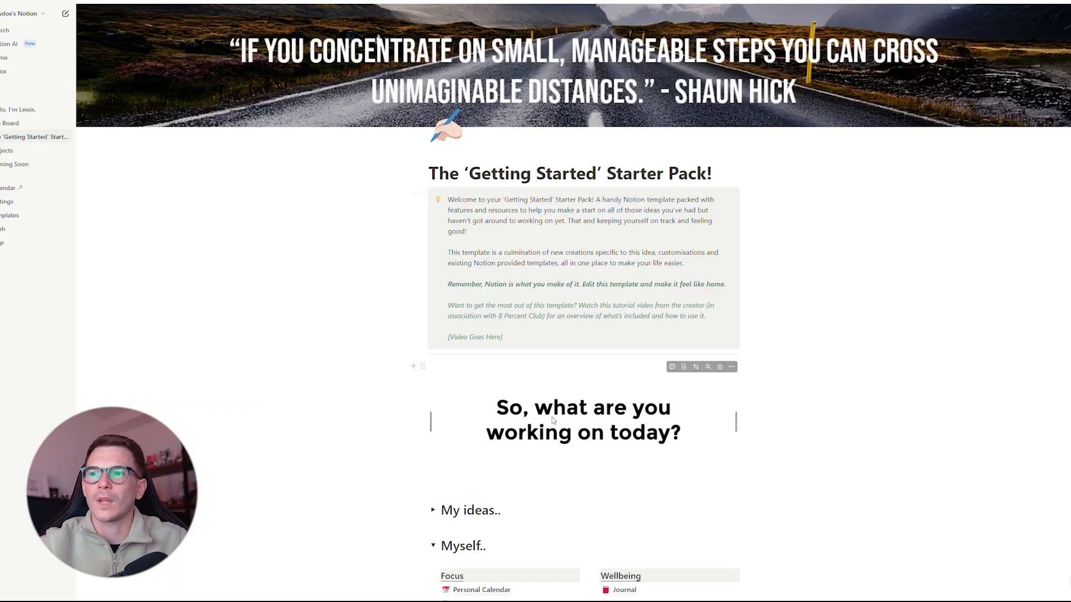
scroll(551, 417, "down", 3)
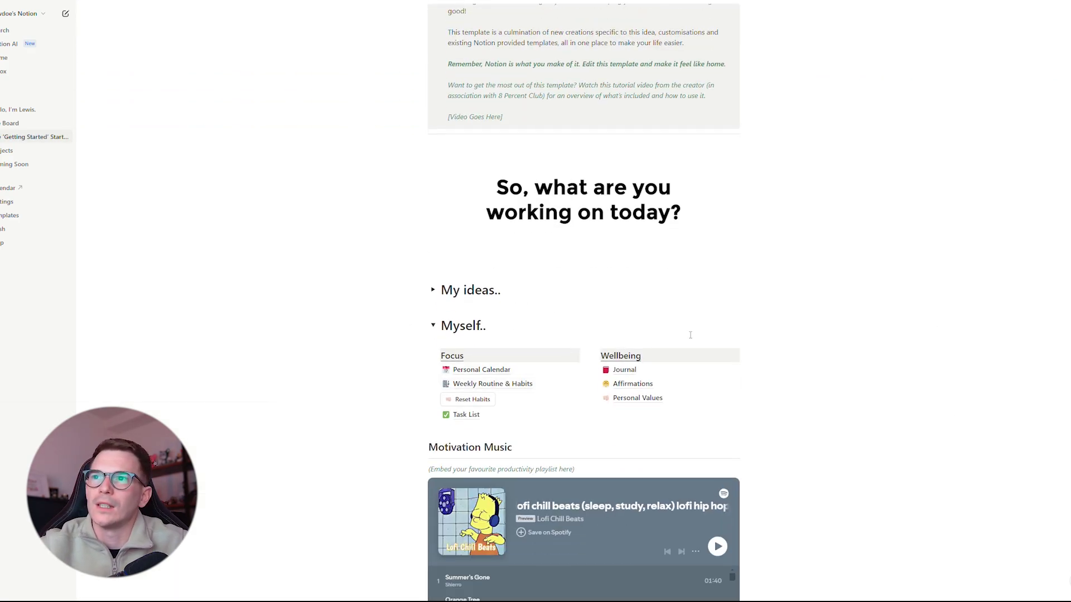
mouse_move(516, 389)
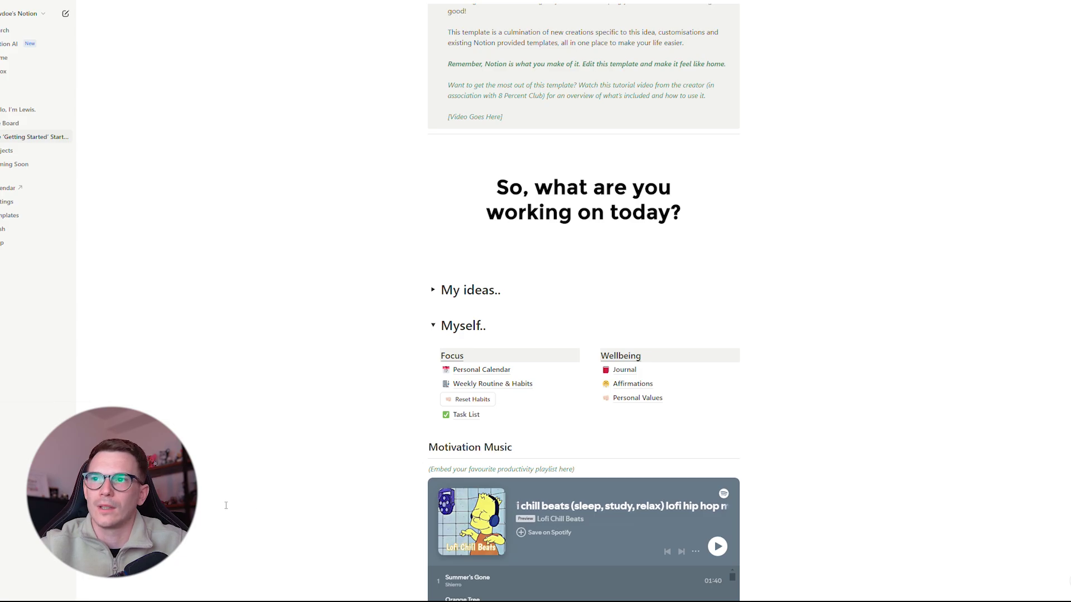
left_click(490, 389)
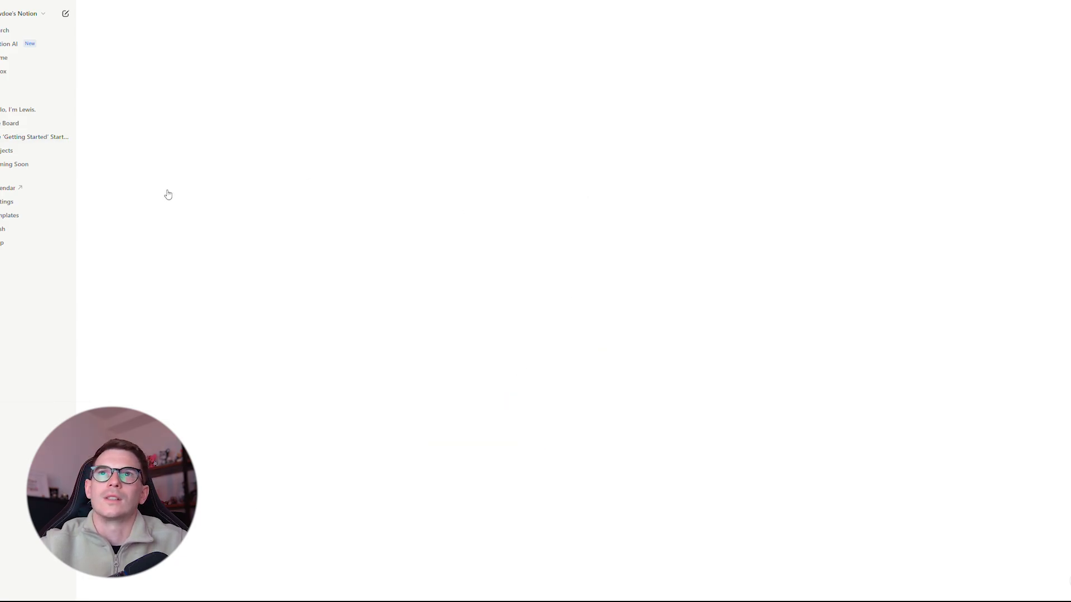
Step: Look through the Weekly Routine board's daily routine and habit cards from Monday to Sunday
scroll(584, 299, "down", 1)
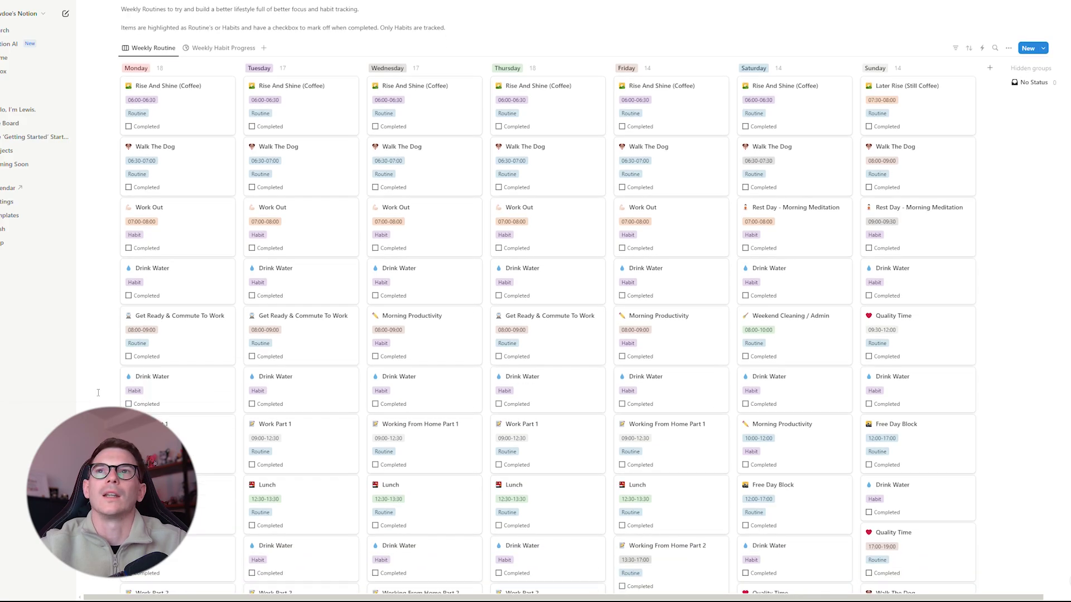
scroll(98, 393, "up", 1)
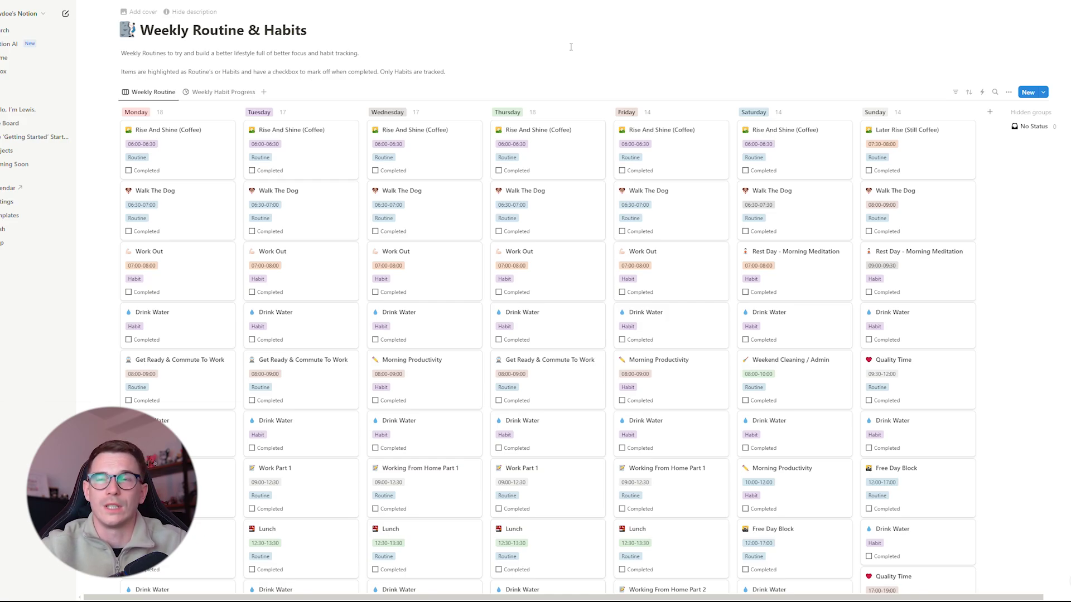
scroll(435, 195, "down", 3)
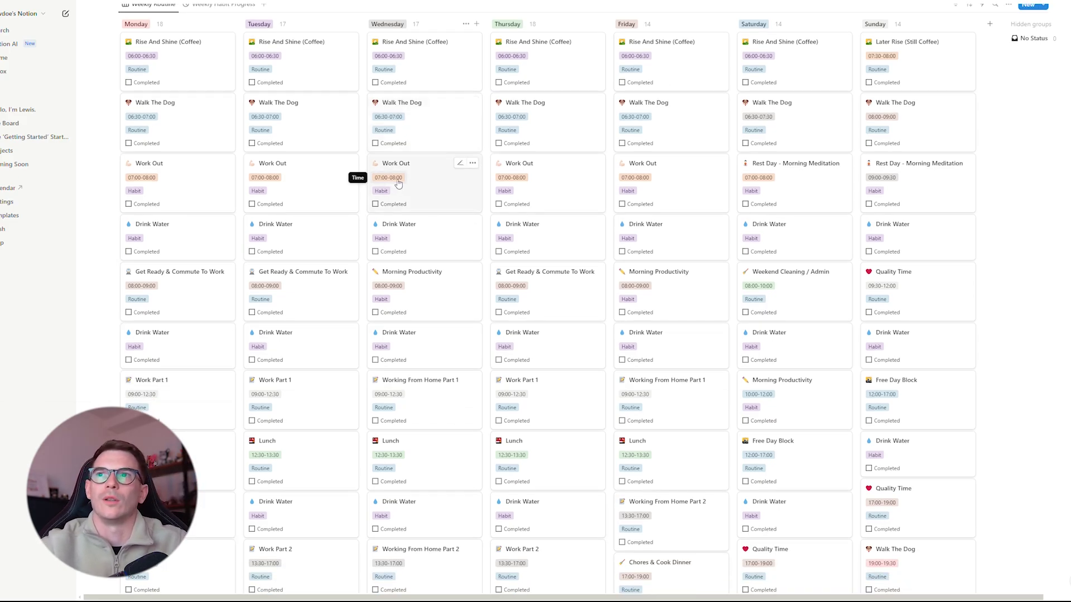
scroll(104, 387, "up", 2)
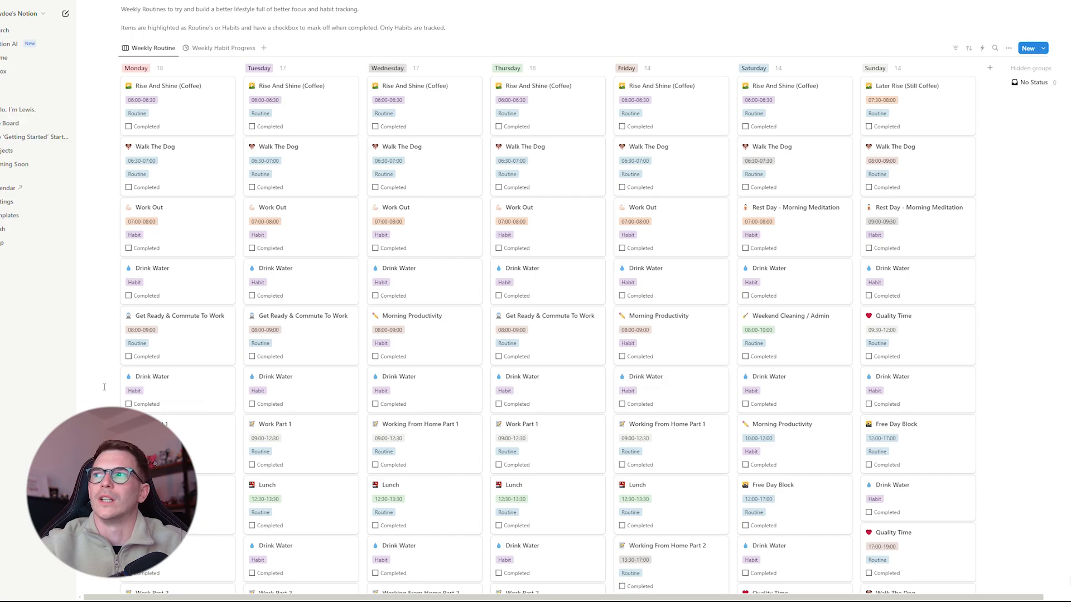
scroll(104, 387, "down", 3)
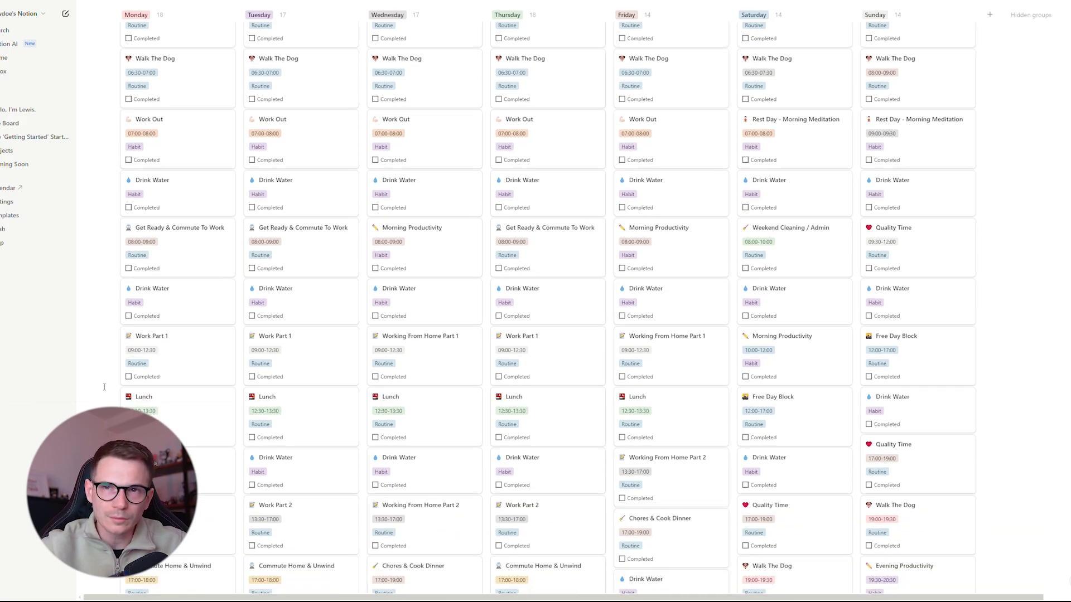
scroll(104, 387, "up", 3)
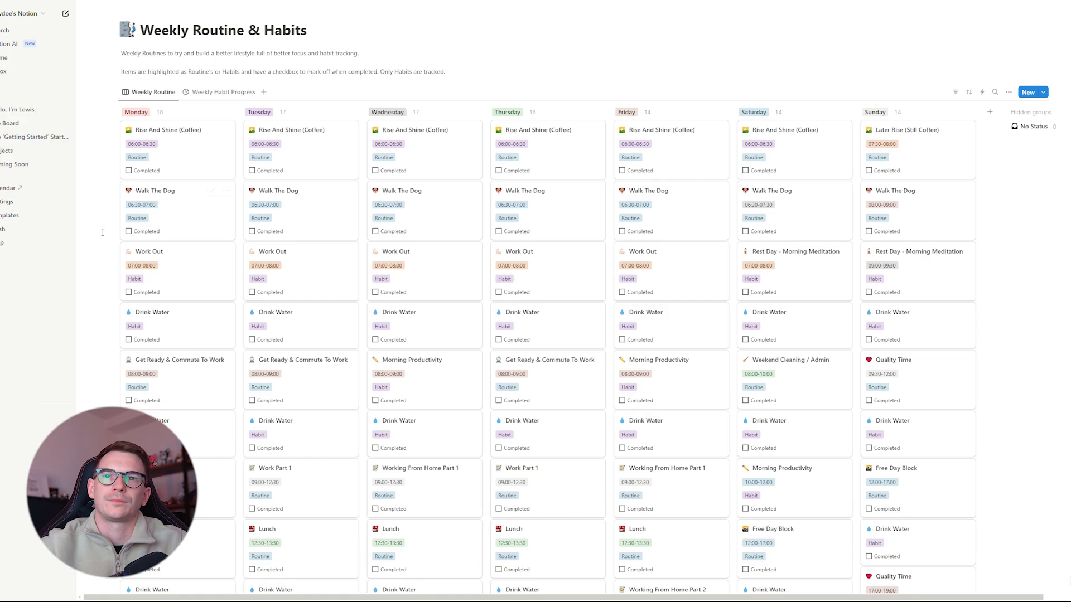
scroll(102, 230, "down", 12)
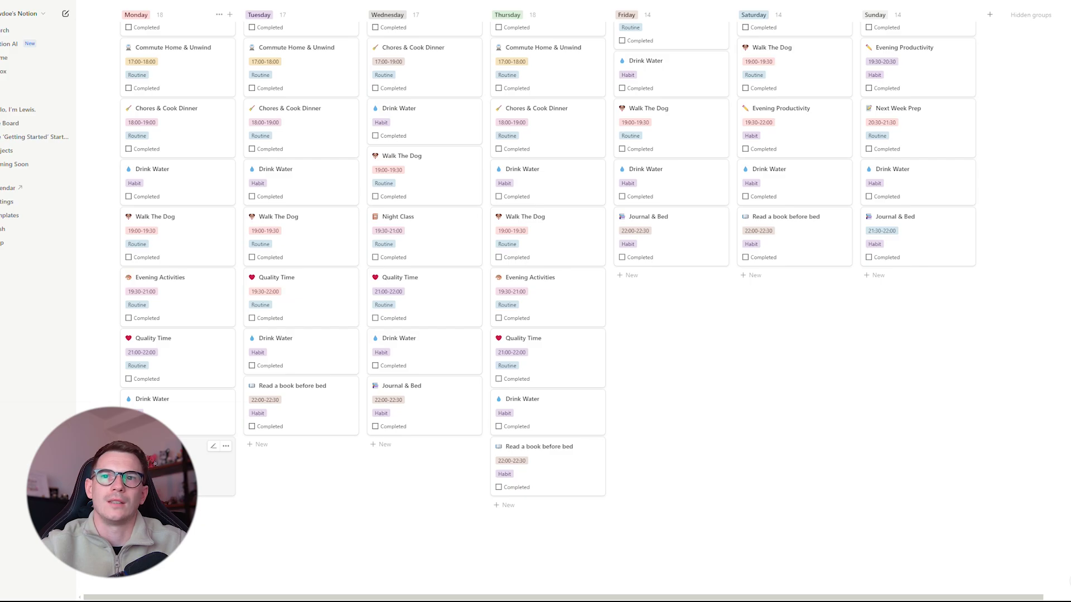
scroll(548, 287, "up", 4)
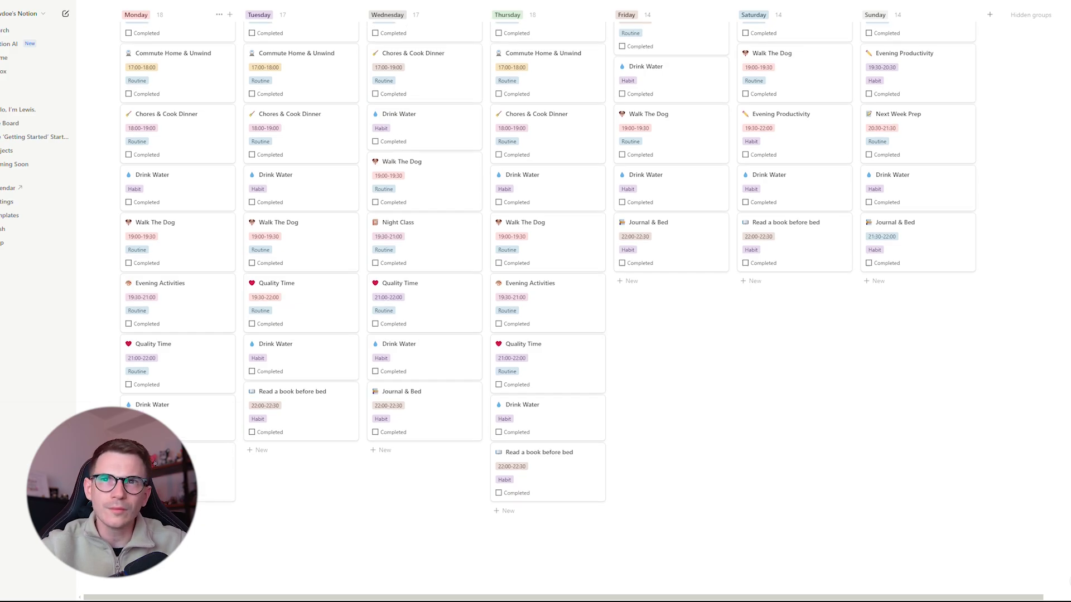
scroll(157, 134, "up", 8)
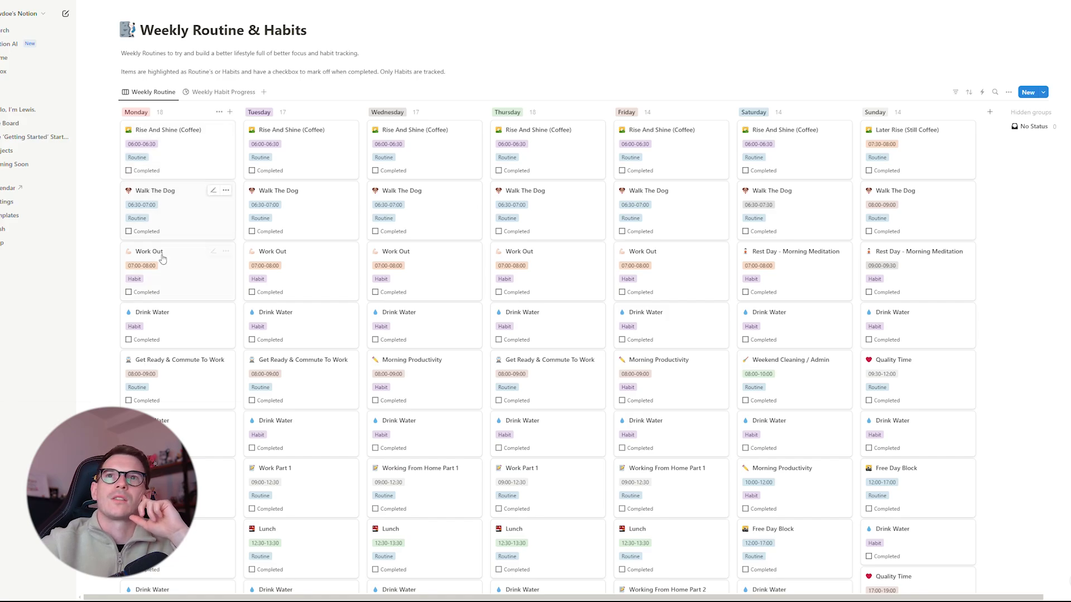
scroll(169, 341, "down", 10)
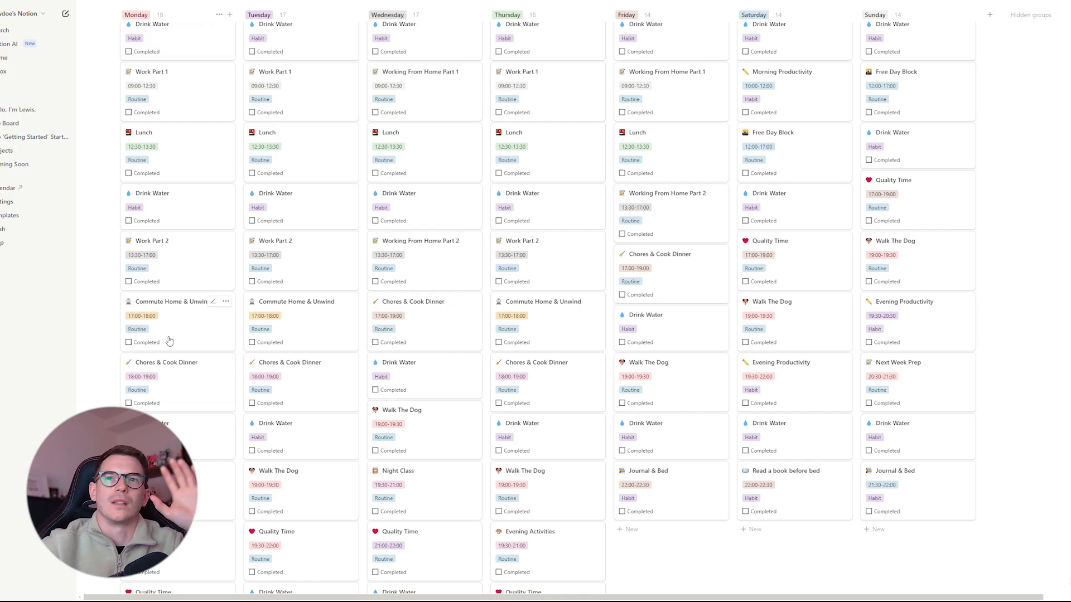
scroll(170, 340, "up", 10)
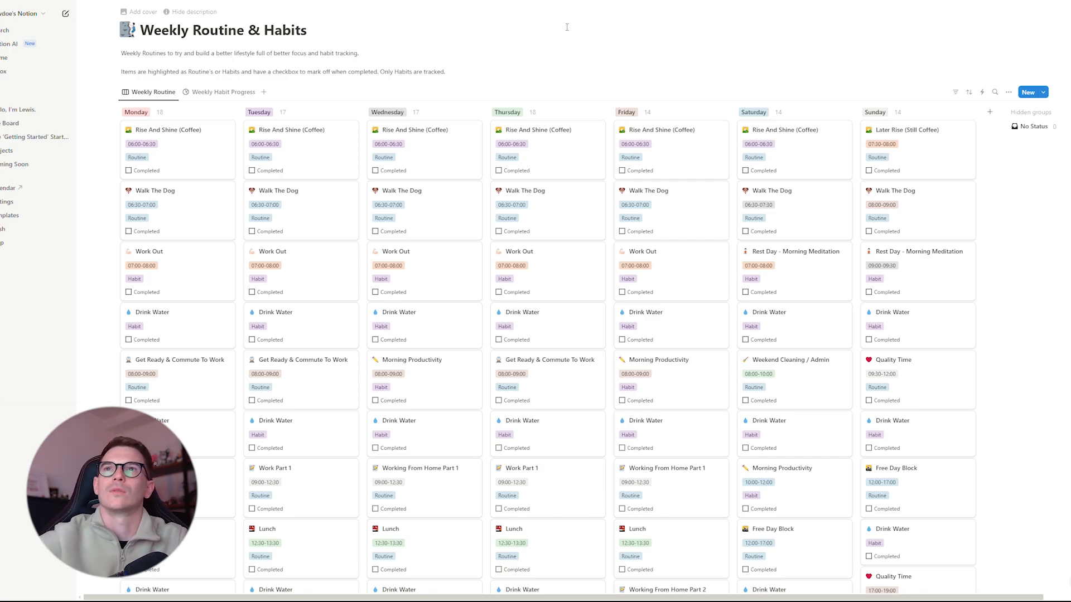
Step: Compare the Weekly Habit Progress chart with the habit cards on the Weekly Routine board, ending on the board
left_click(219, 93)
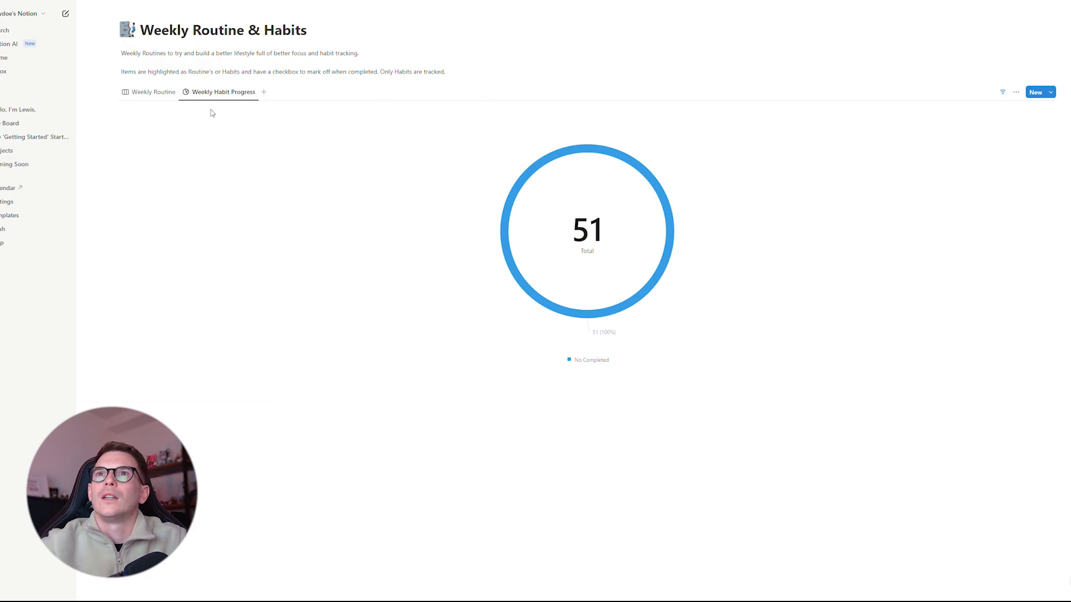
left_click(162, 98)
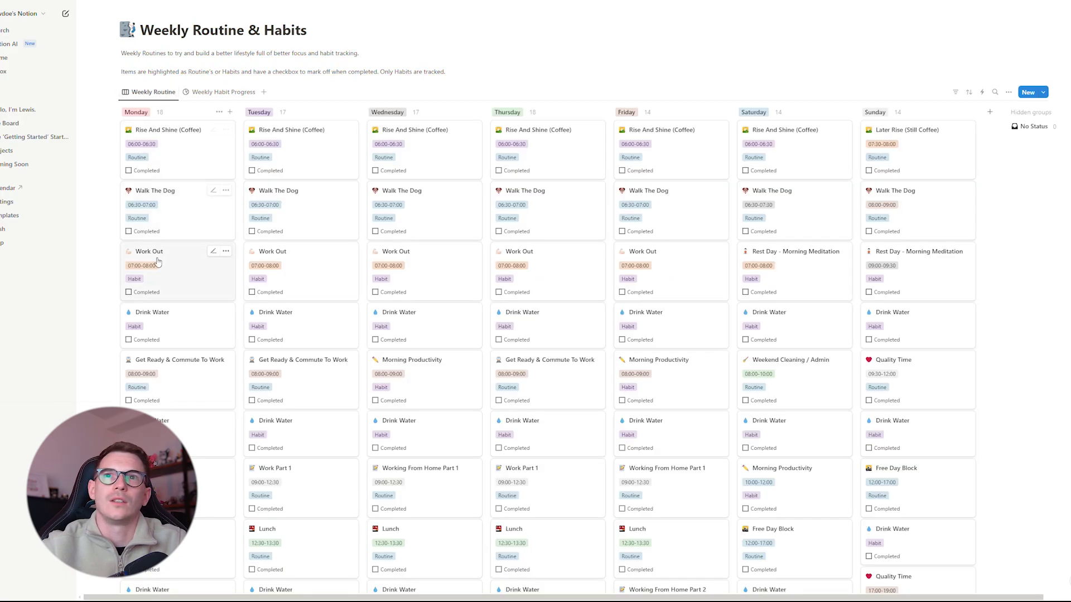
scroll(178, 323, "down", 5)
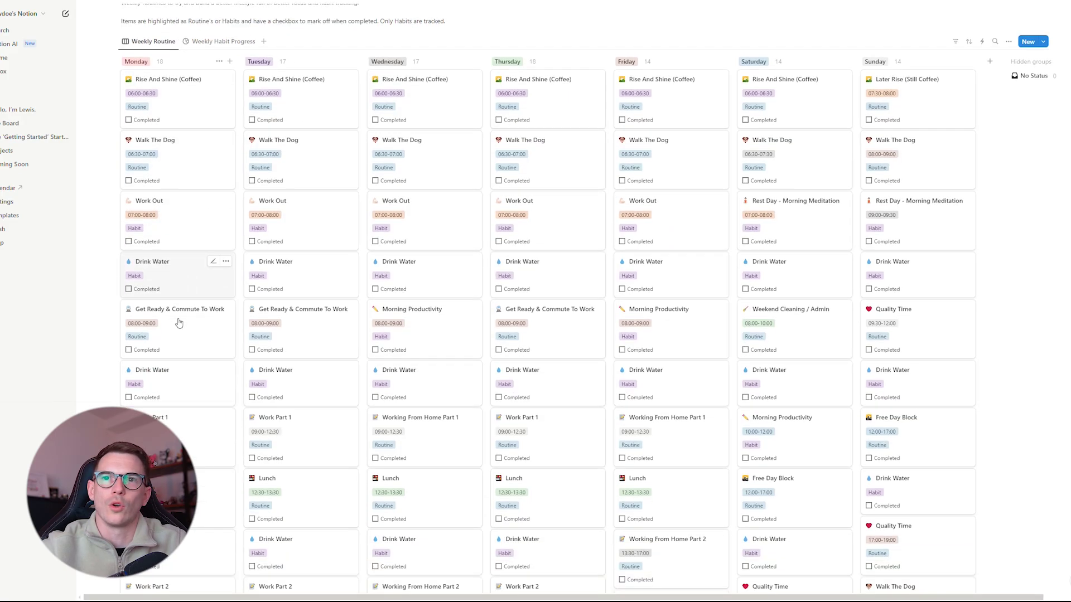
scroll(217, 358, "down", 1)
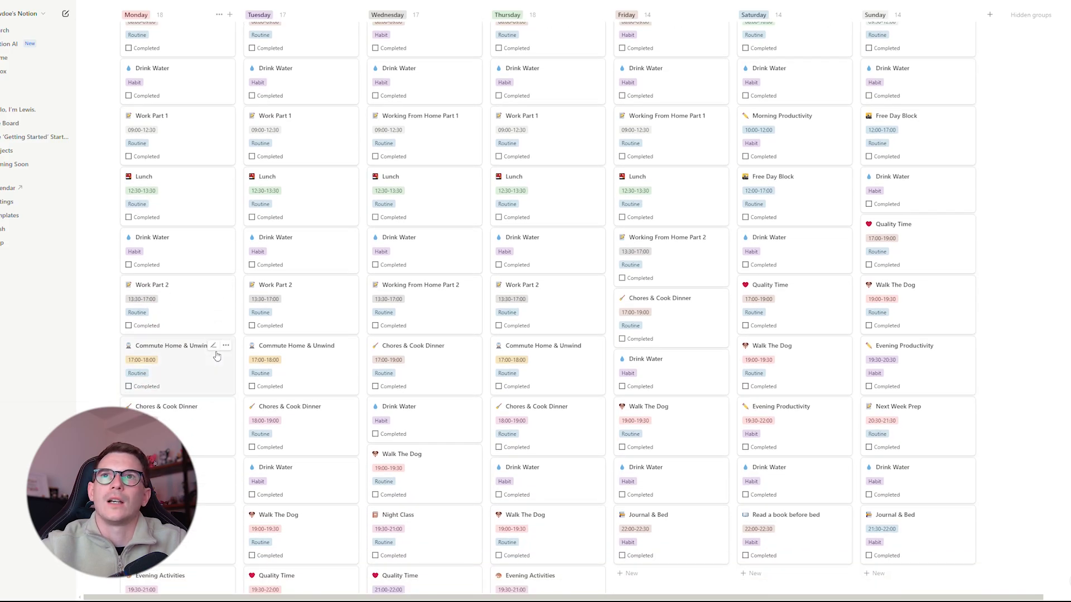
scroll(217, 357, "up", 7)
left_click(218, 93)
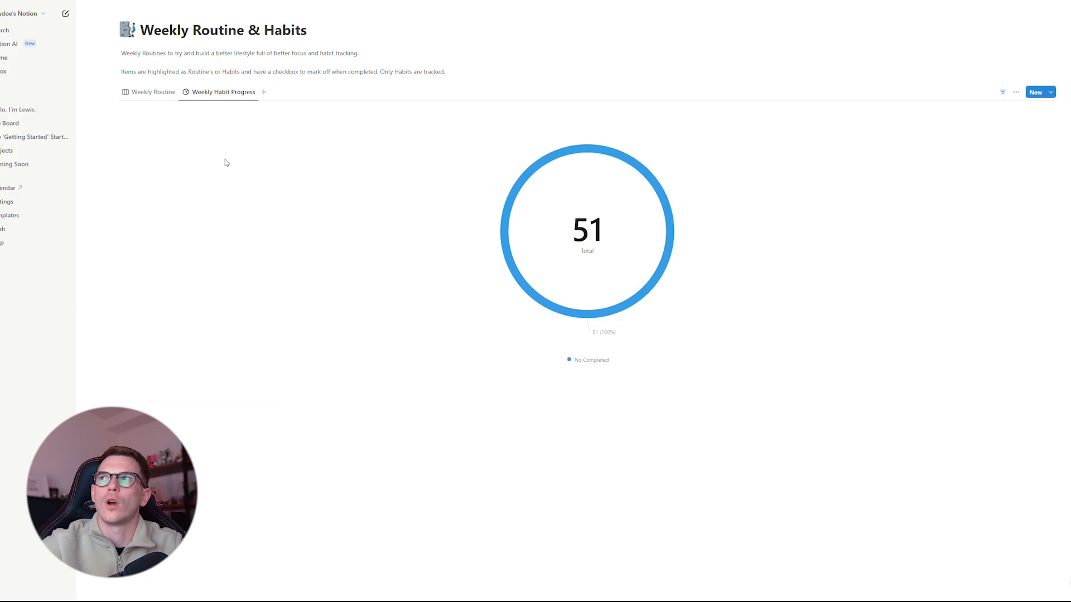
left_click(150, 94)
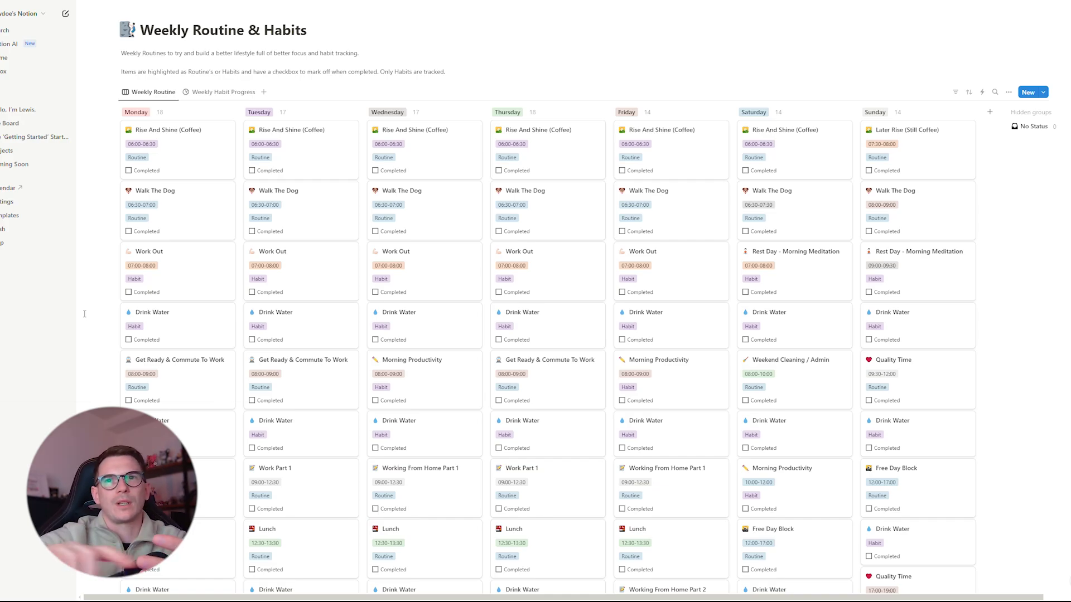
Step: Mark Monday's Work Out habit and the Drink Water habit directly below it as completed
left_click(129, 292)
left_click(129, 340)
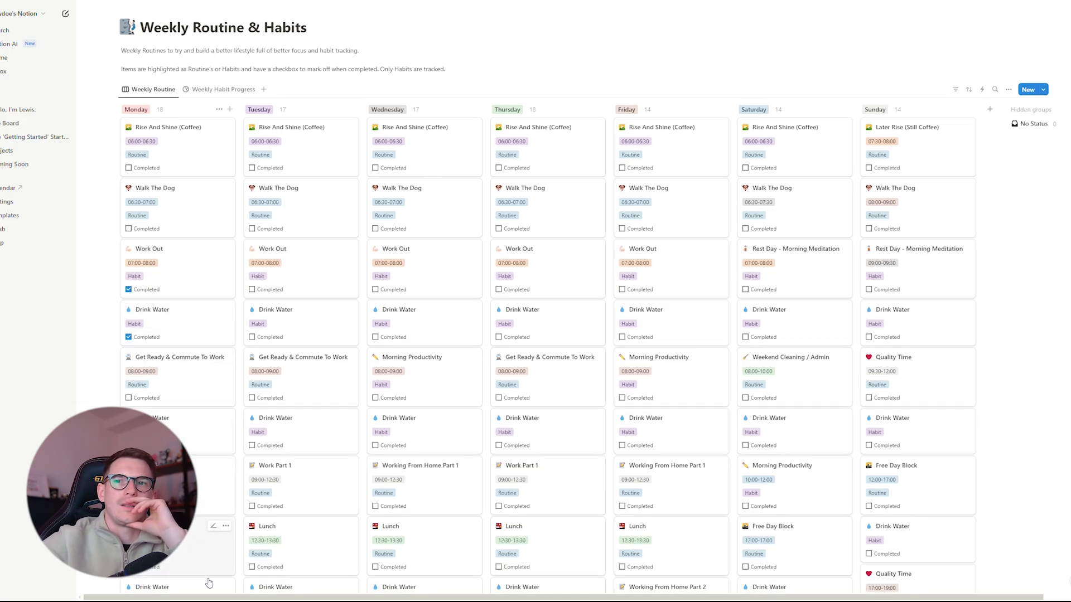
scroll(171, 555, "down", 3)
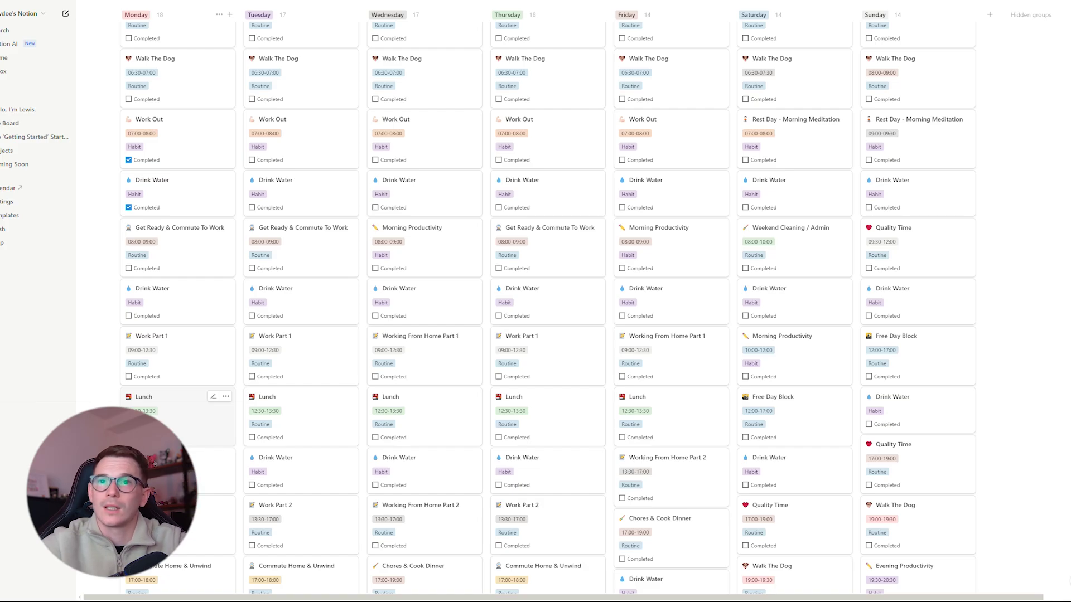
Step: Mark both afternoon and evening Drink Water habits on Wednesday, Thursday's after Lunch, and Monday's after Chores & Cook Dinner as completed
scroll(217, 463, "down", 3)
scroll(218, 463, "down", 2)
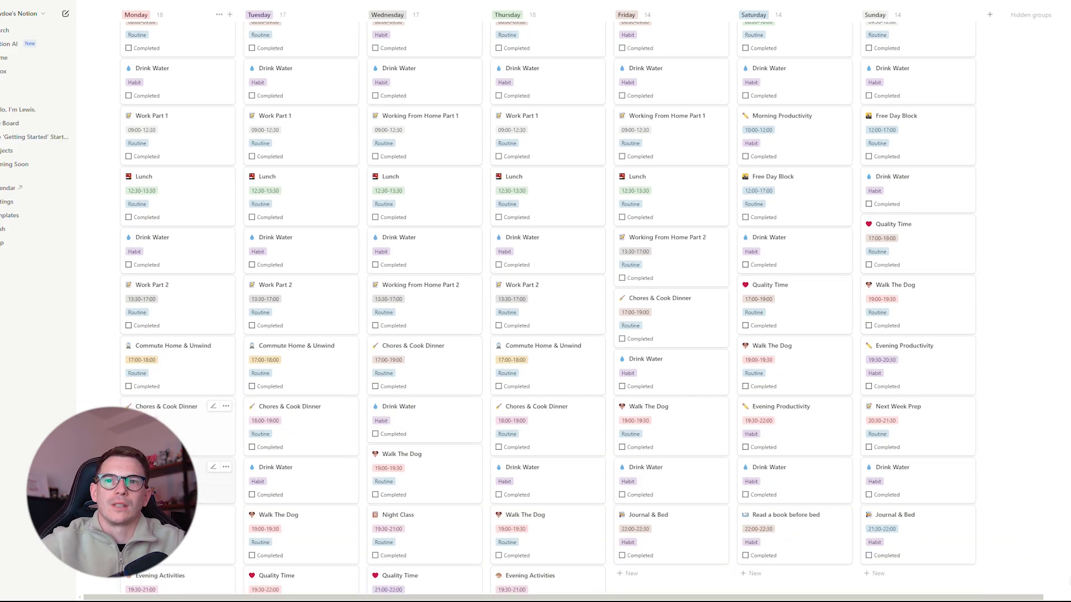
left_click(375, 434)
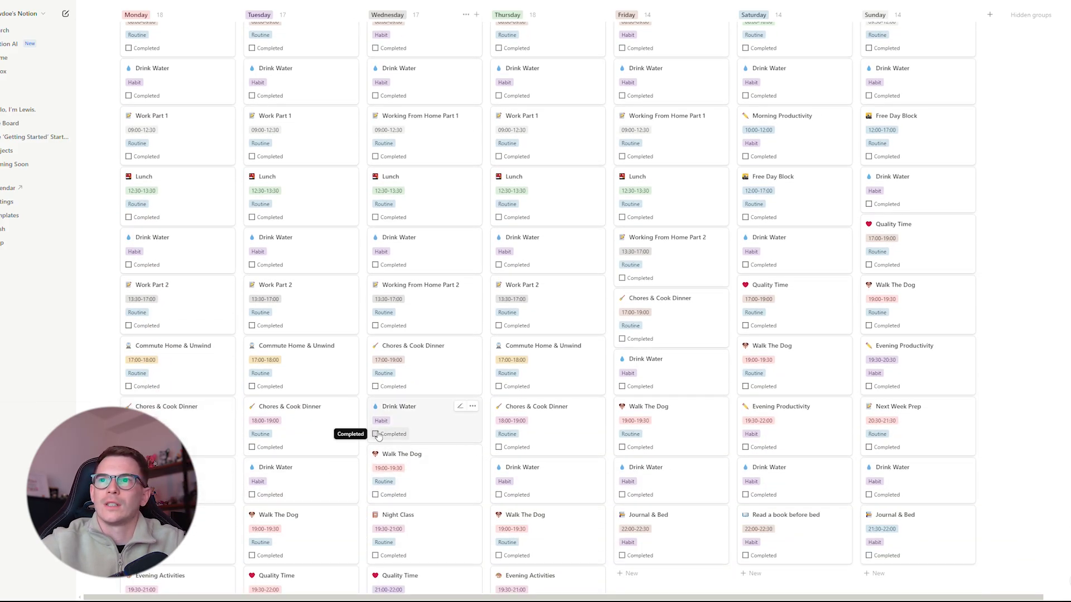
left_click(375, 265)
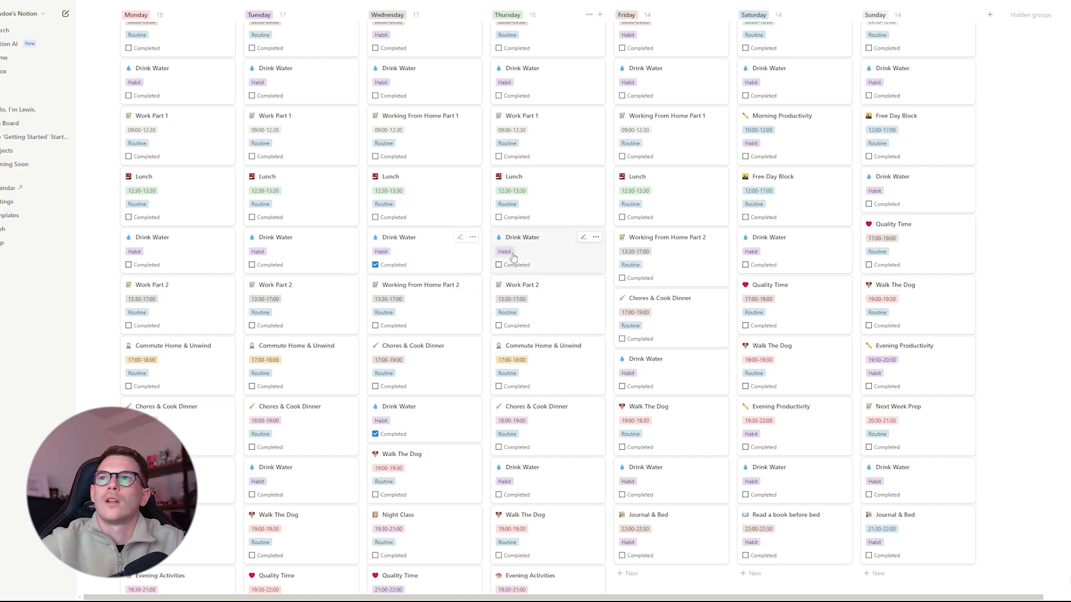
left_click(498, 265)
Step: Check the share of completed habits in the Weekly Habit Progress chart
scroll(233, 300, "up", 8)
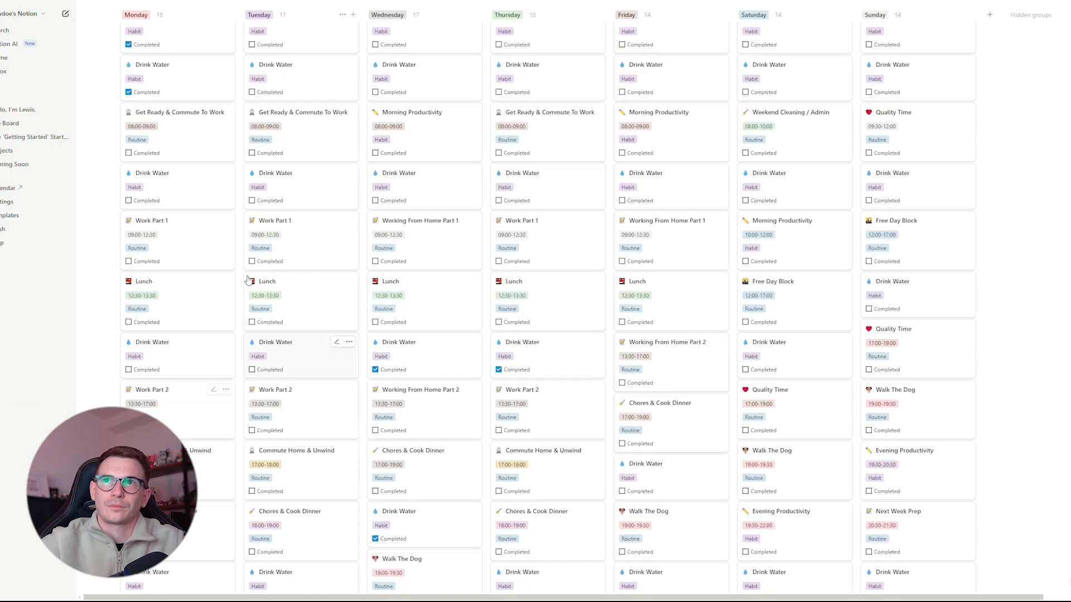
left_click(234, 93)
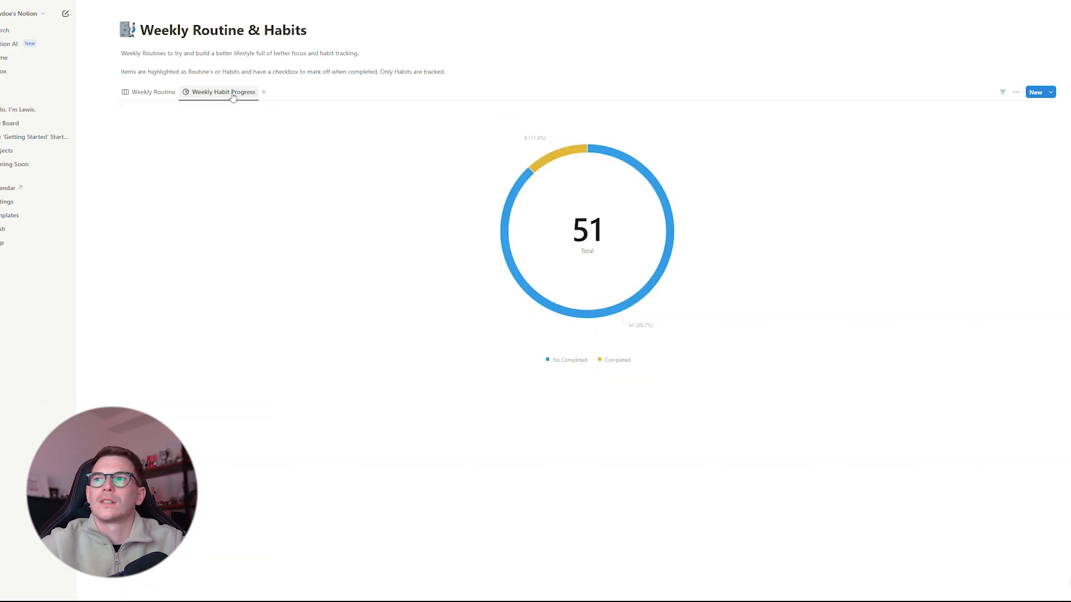
mouse_move(549, 159)
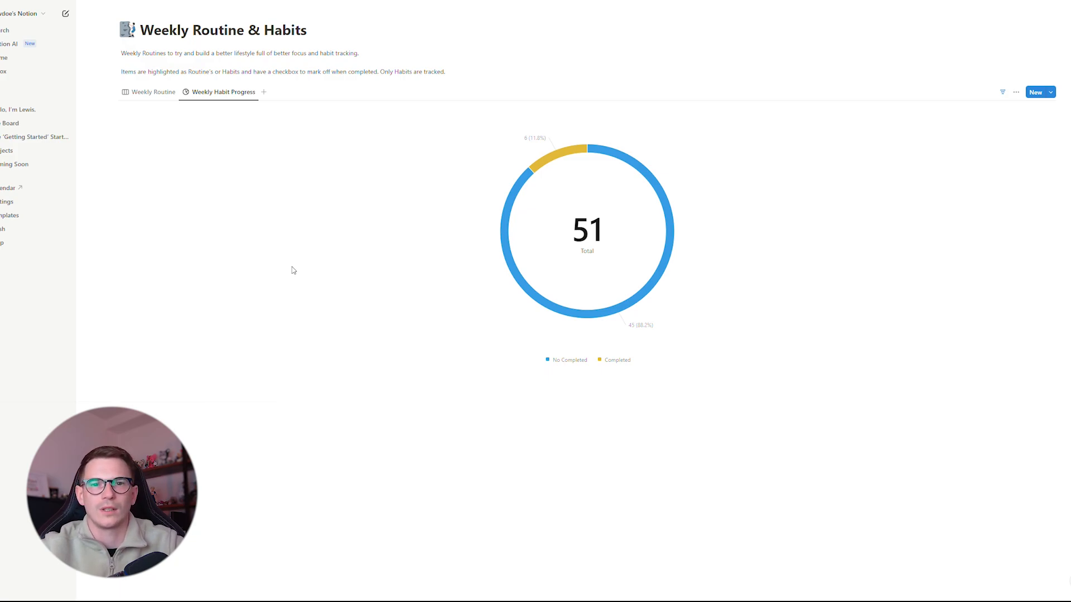
Step: Return to the Weekly Routine board and look through the checked and unchecked cards across the week
left_click(143, 94)
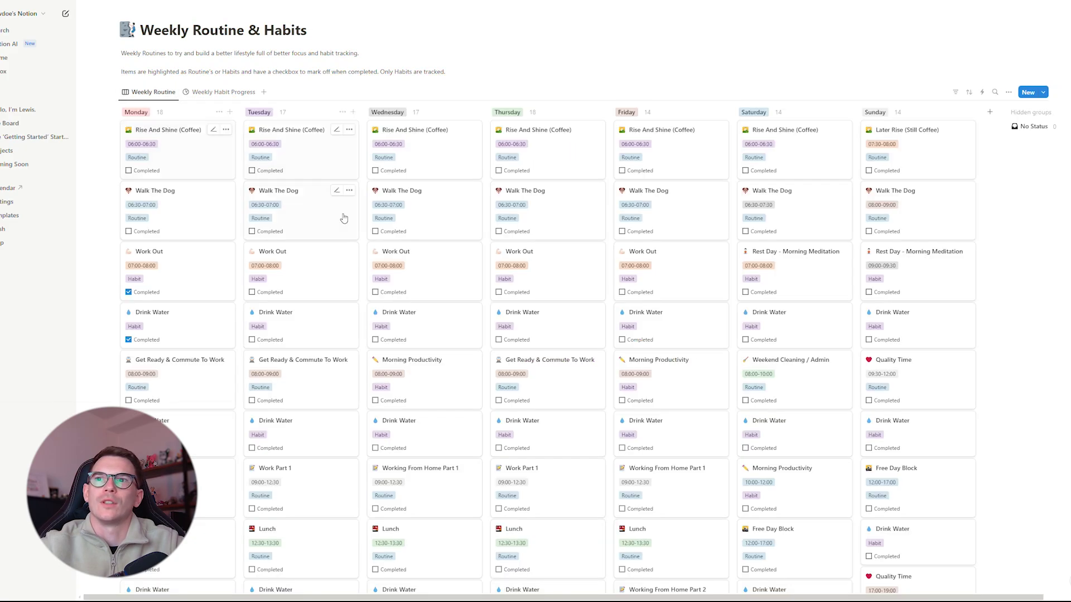
scroll(415, 267, "down", 5)
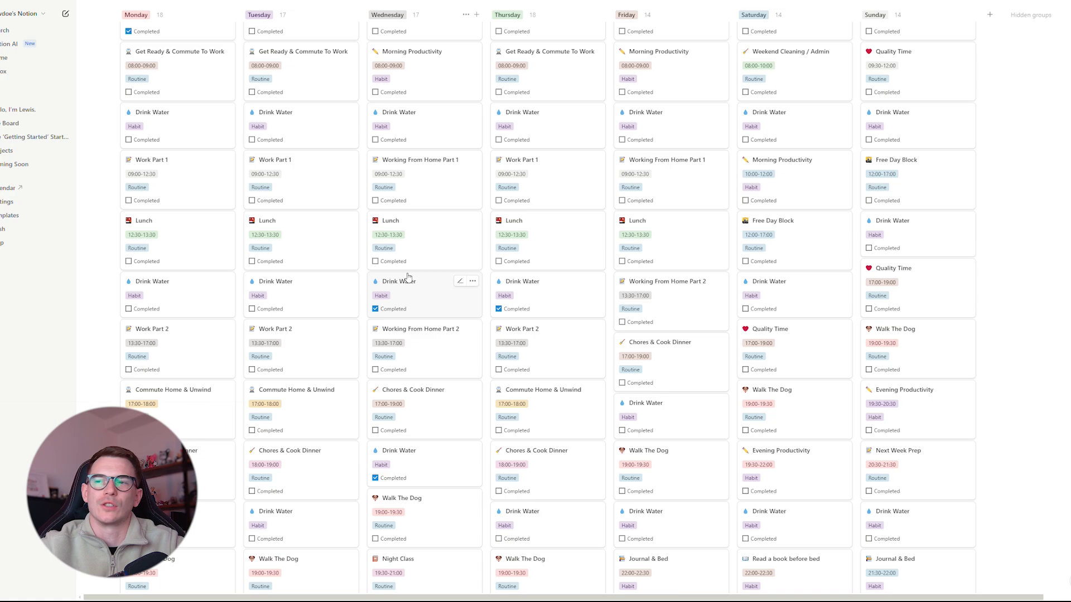
scroll(408, 278, "down", 2)
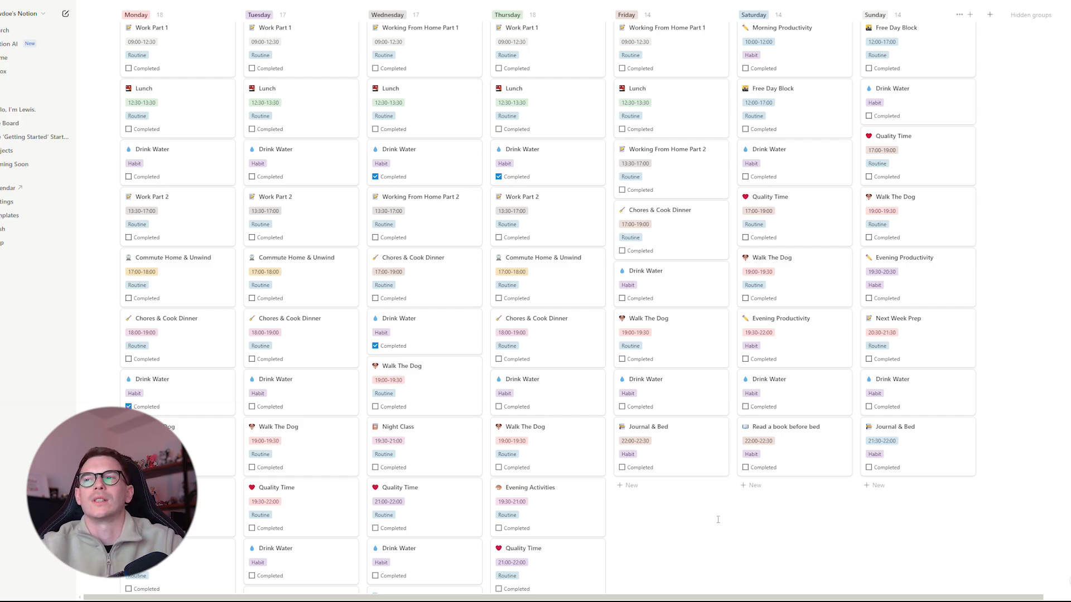
scroll(948, 446, "up", 3)
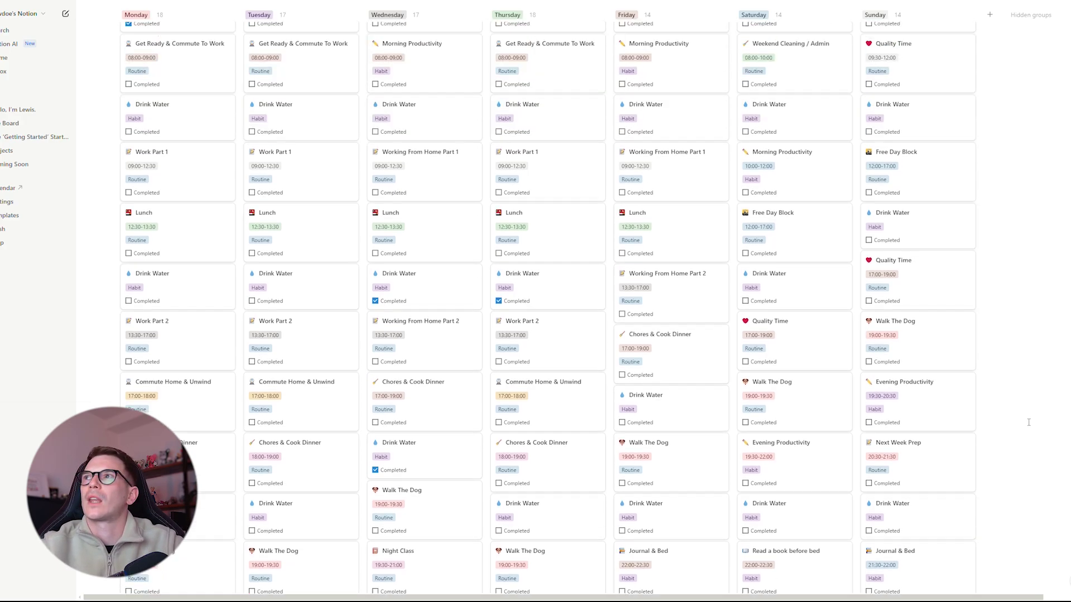
scroll(1029, 422, "up", 4)
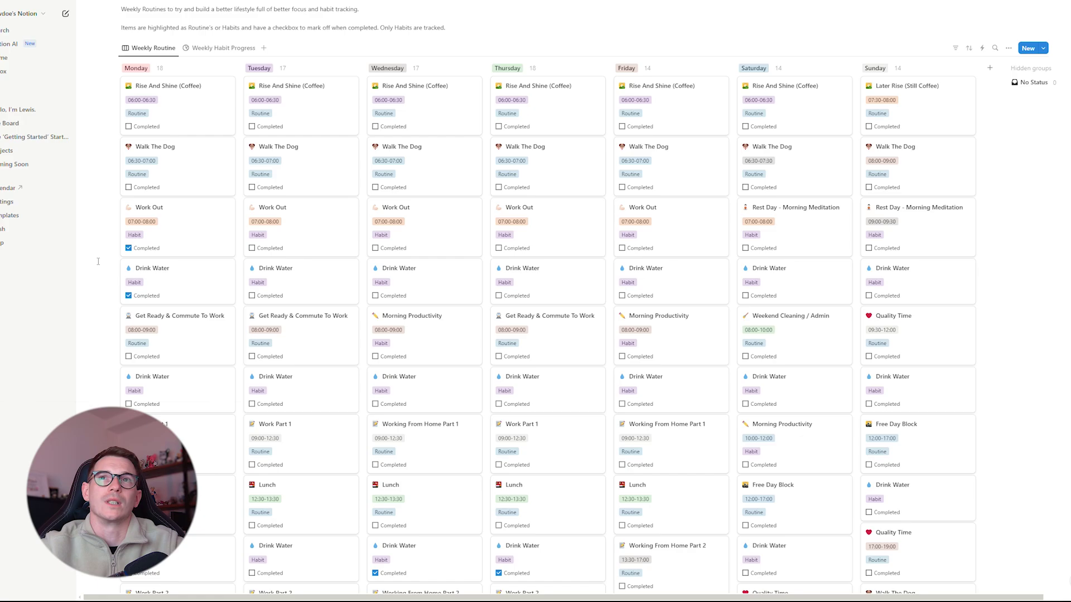
scroll(150, 85, "up", 1)
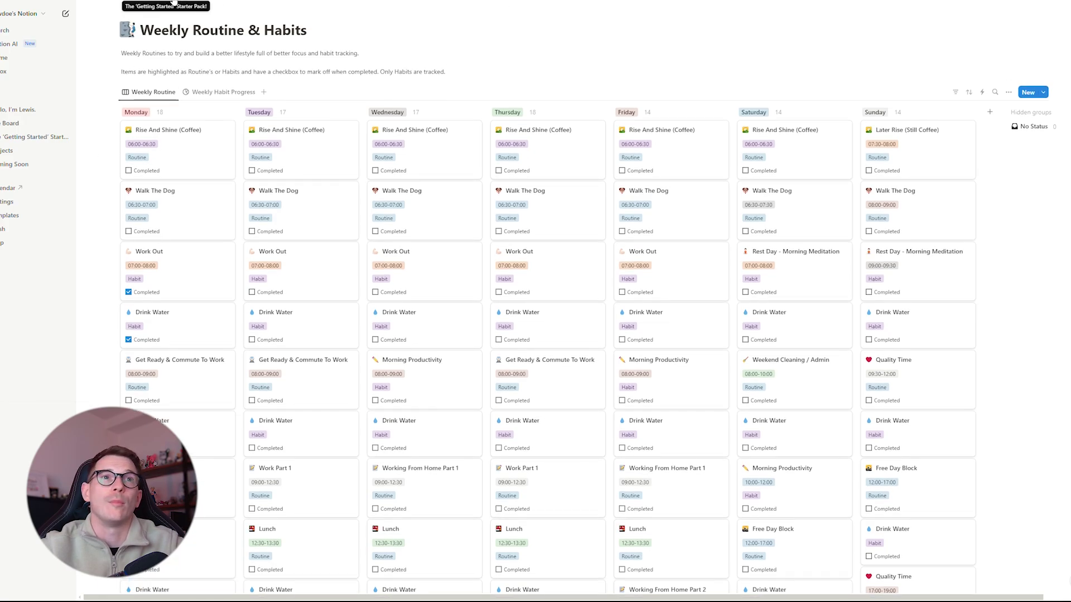
Step: Go back to the Starter Pack page and run Reset Habits from the Focus list
left_click(174, 4)
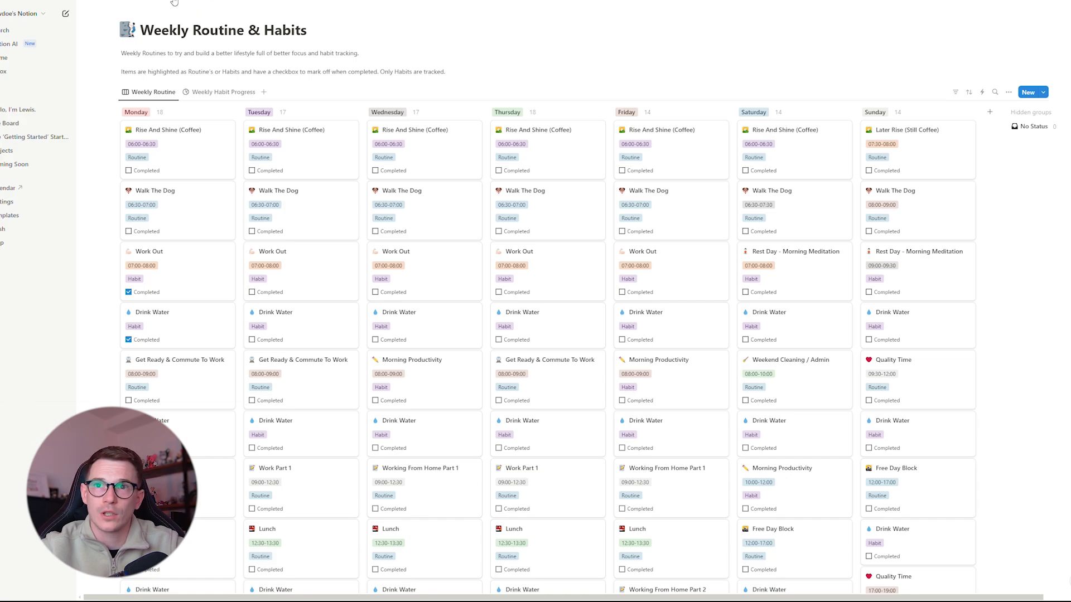
scroll(424, 257, "down", 4)
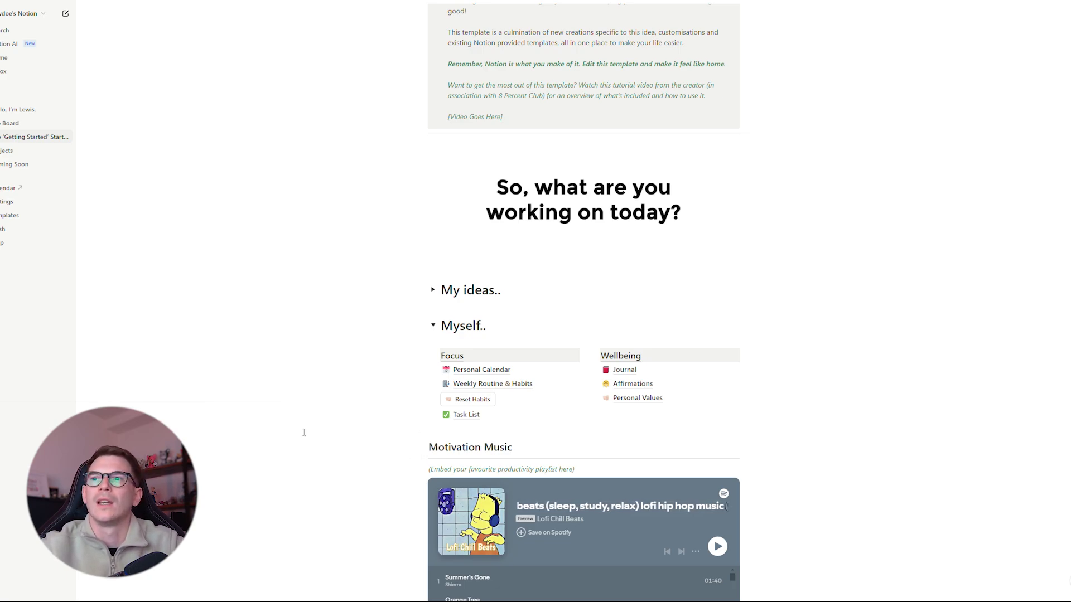
left_click(475, 400)
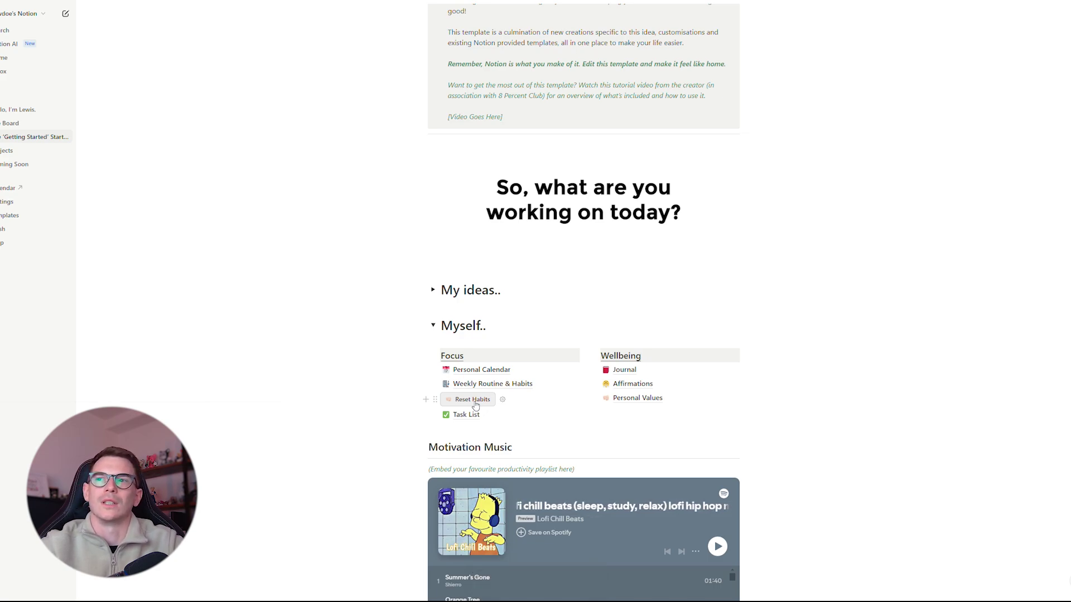
Step: Check the Weekly Routine board and Weekly Habit Progress chart after the reset, ending back on the Starter Pack page
left_click(496, 385)
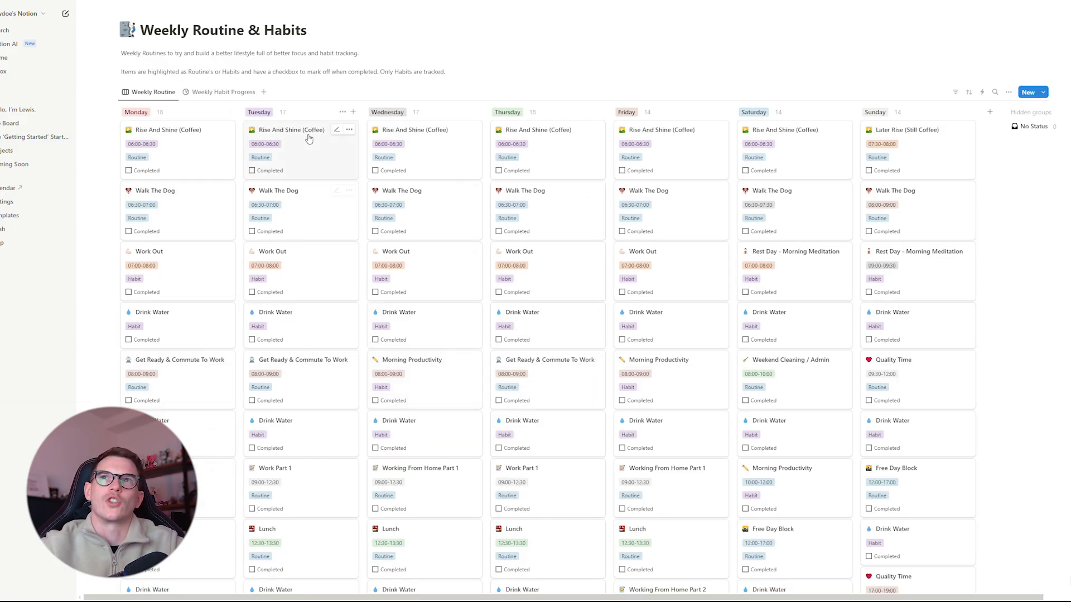
left_click(223, 92)
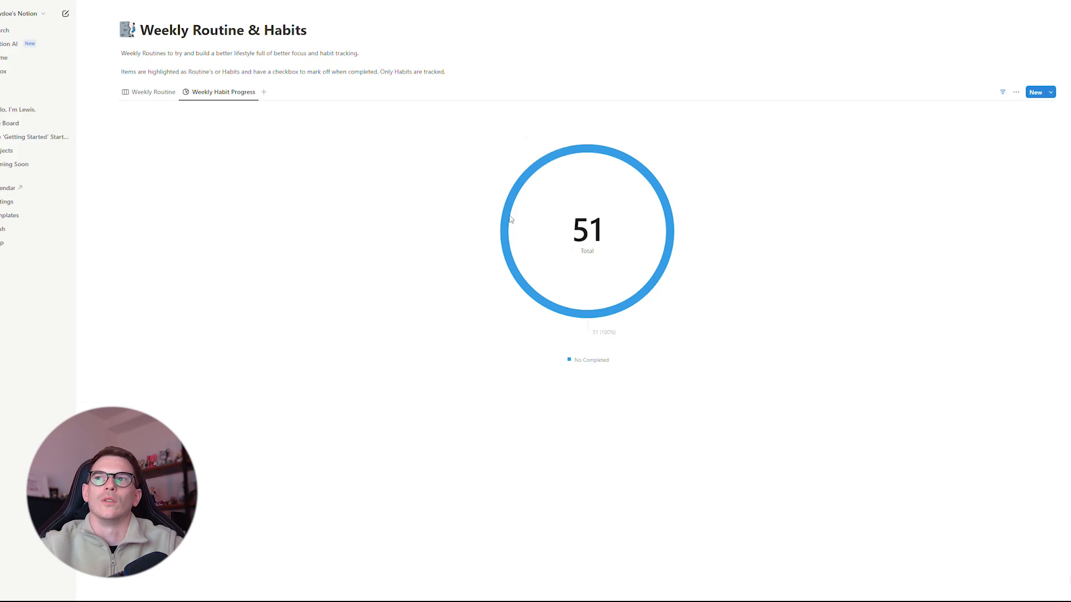
left_click(163, 2)
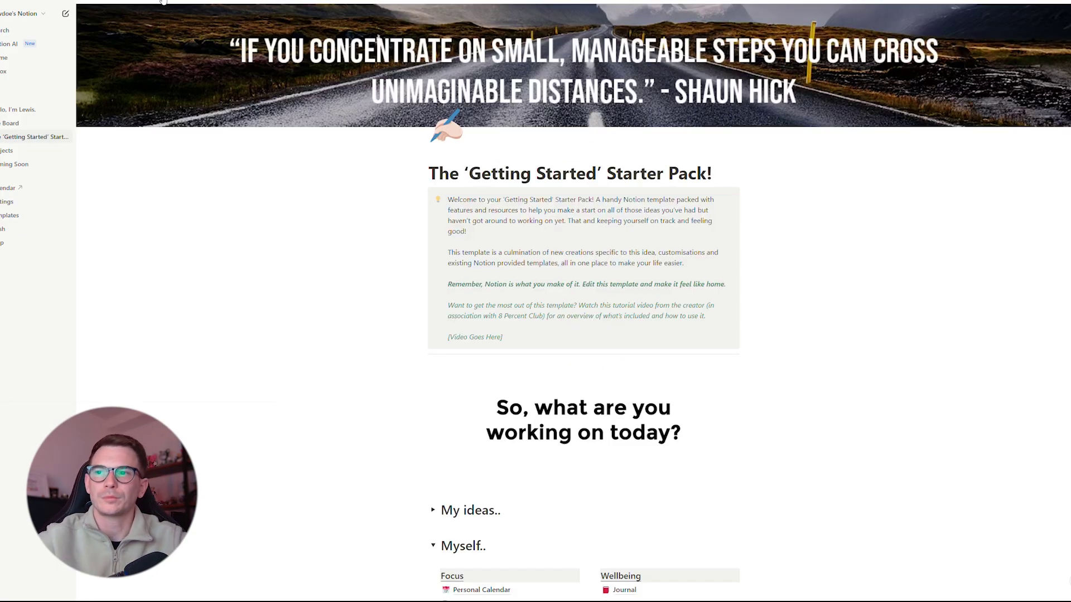
Step: Open the Task List from the Focus list under Myself
scroll(463, 390, "down", 5)
scroll(463, 390, "up", 1)
left_click(463, 420)
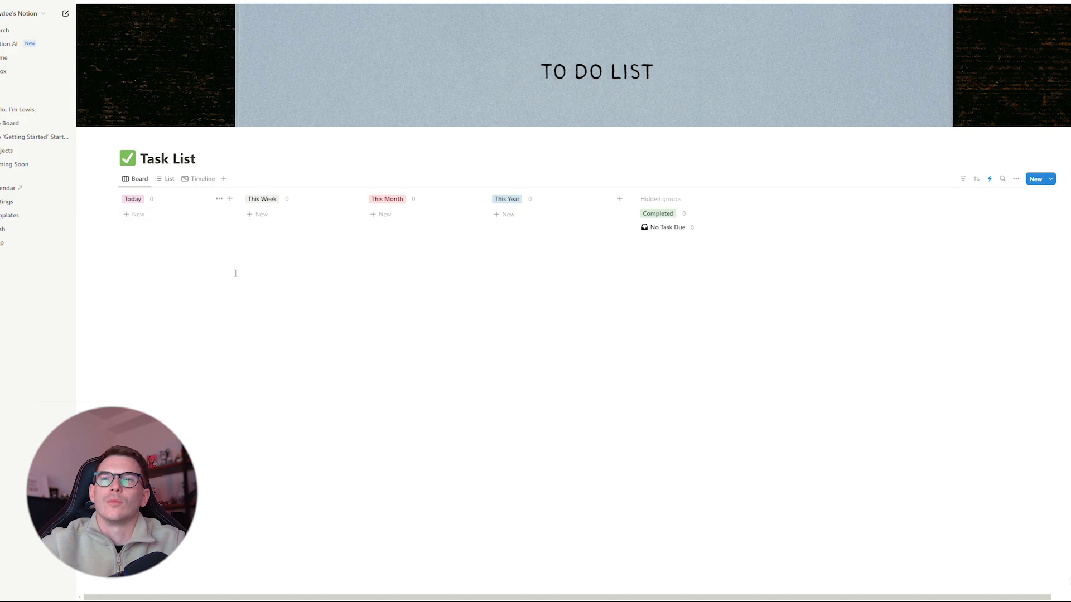
Step: Add a Standard Task to the Today column with due date September 24, 2024, and look over its page of properties and sub tasks
left_click(138, 214)
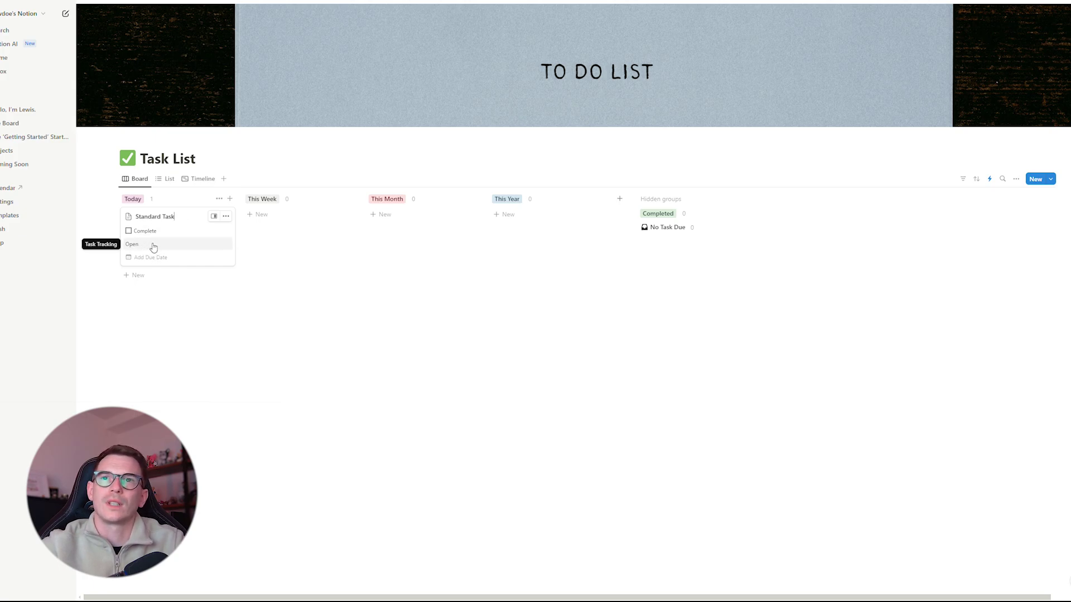
left_click(164, 259)
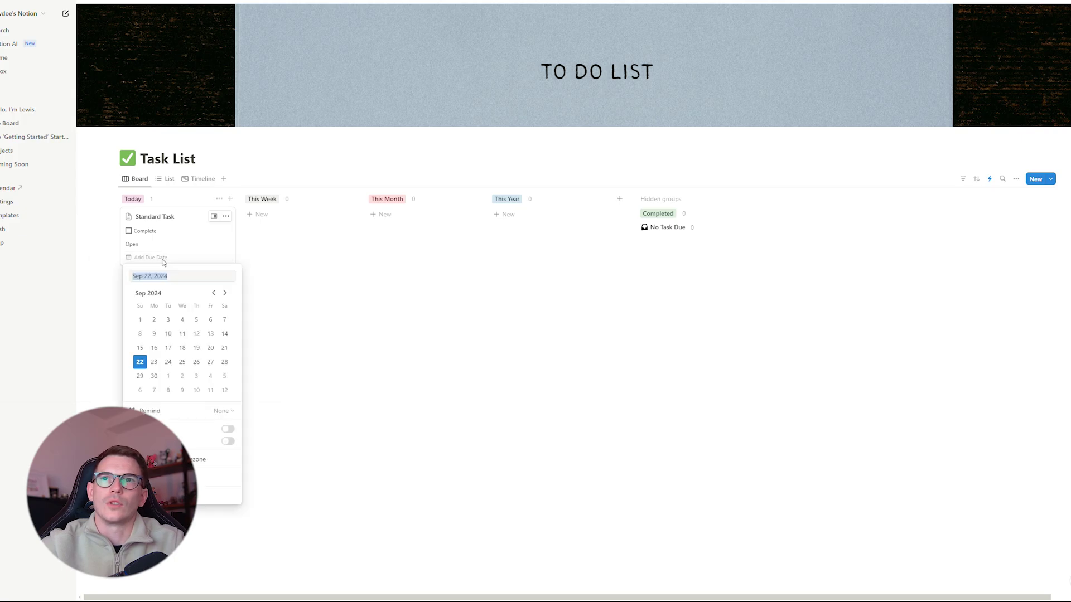
left_click(172, 364)
left_click(180, 223)
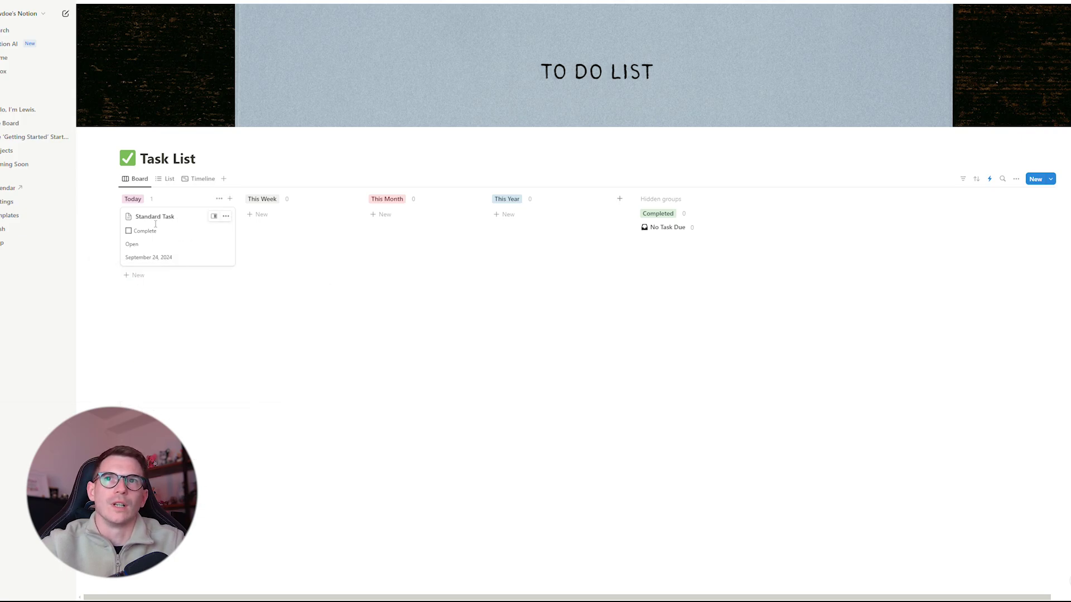
left_click(214, 216)
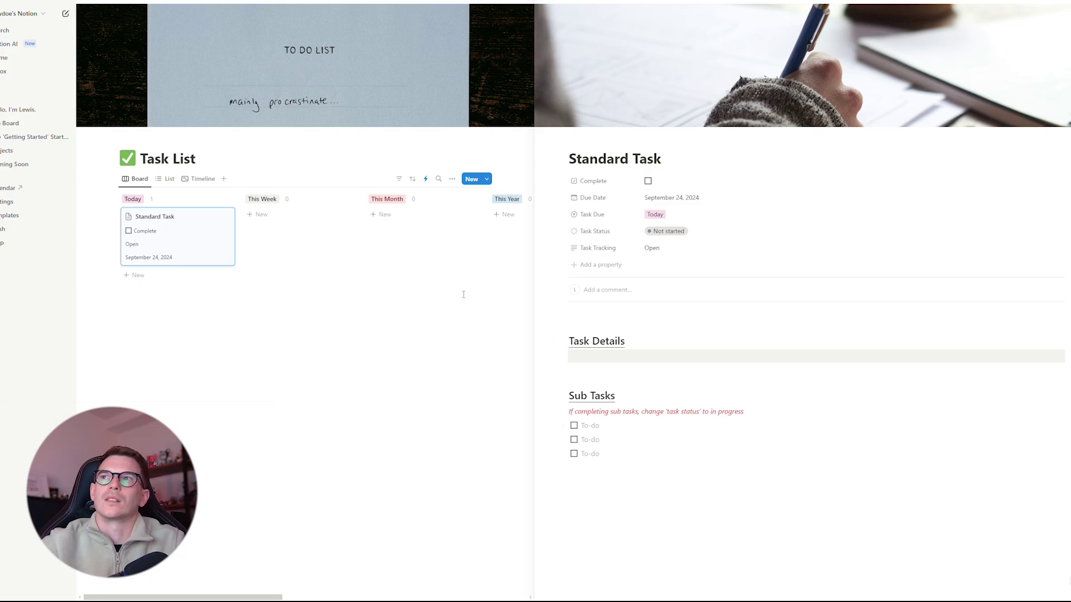
left_click(340, 396)
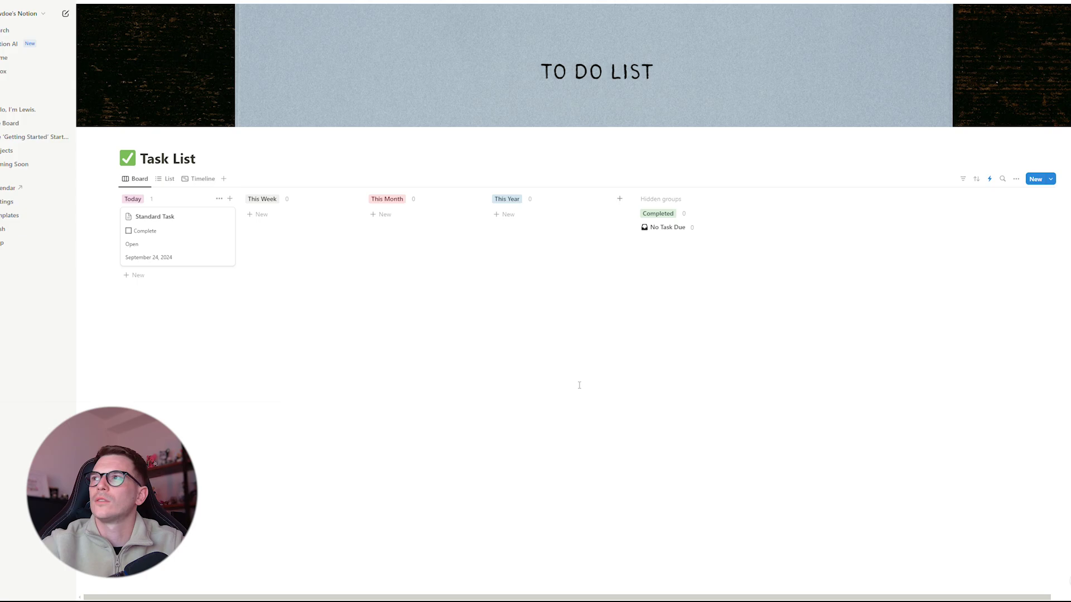
Step: Mark Standard Task as complete and inspect its card in the hidden Completed group
left_click(129, 232)
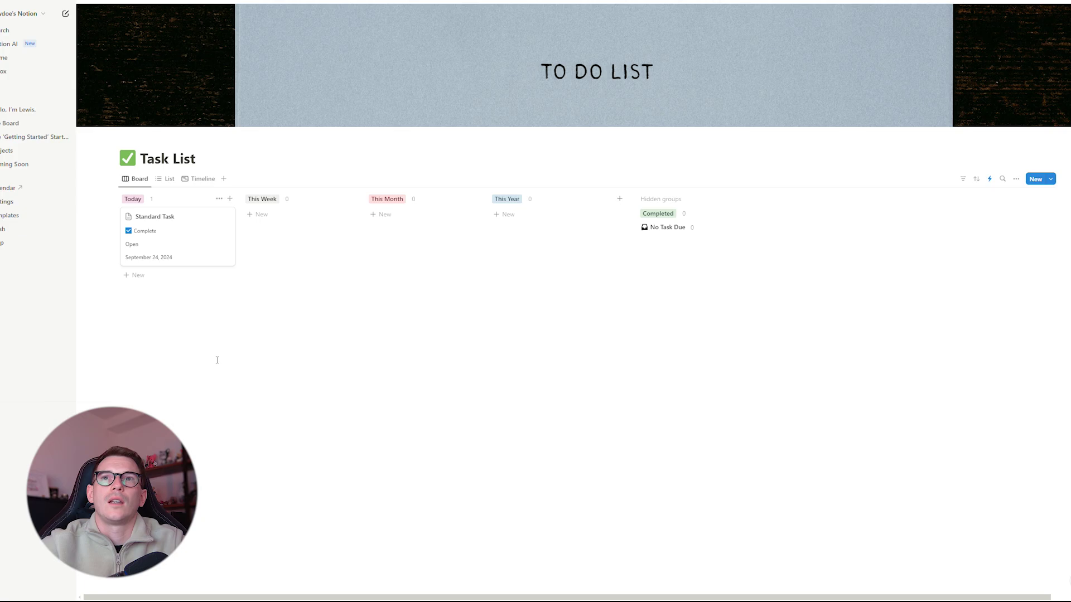
left_click(671, 215)
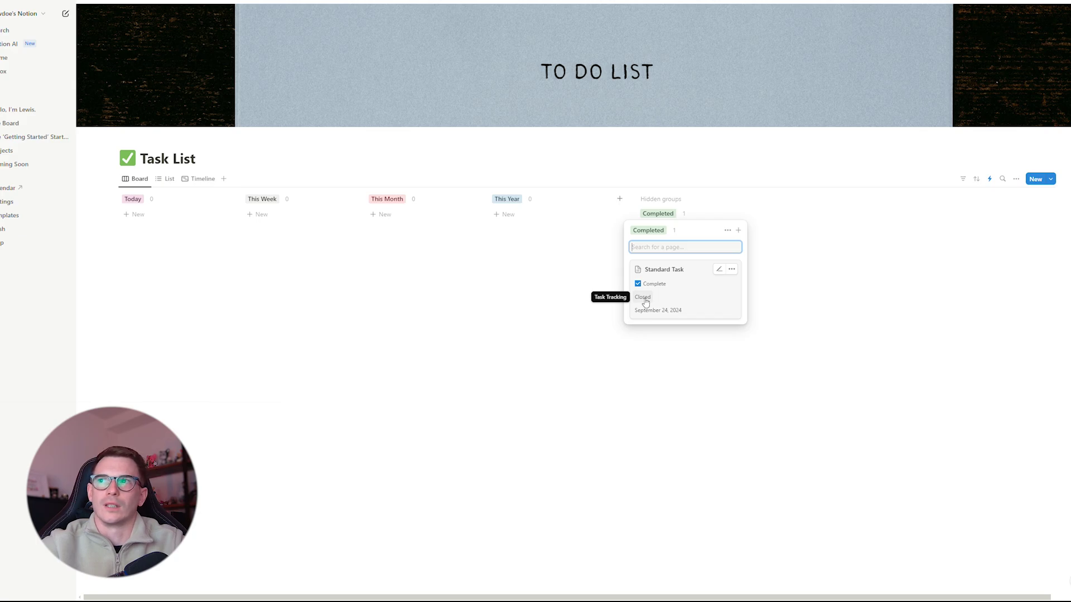
left_click(607, 347)
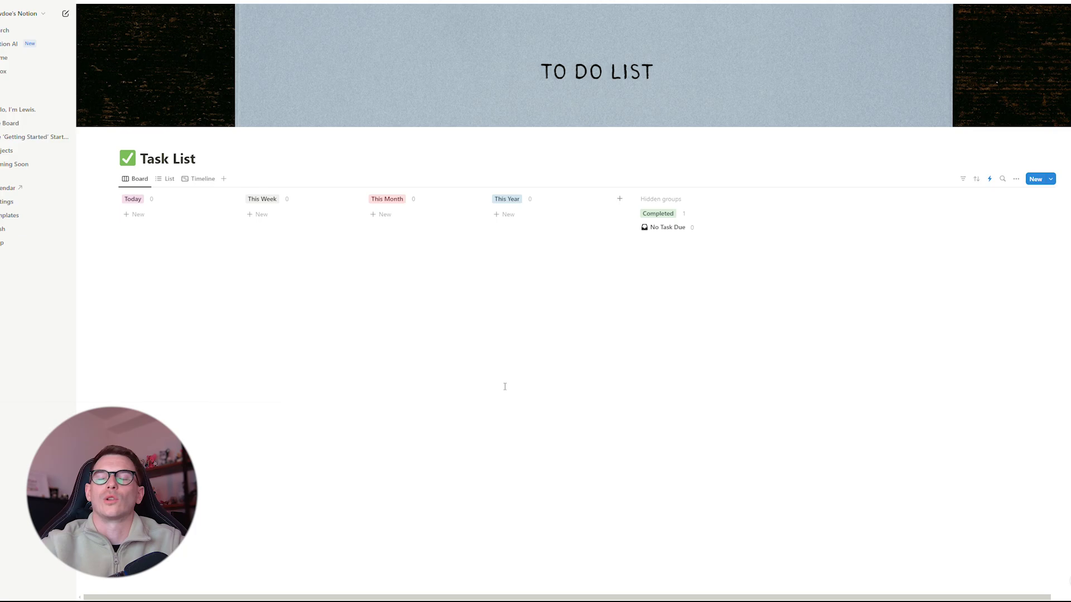
left_click(674, 217)
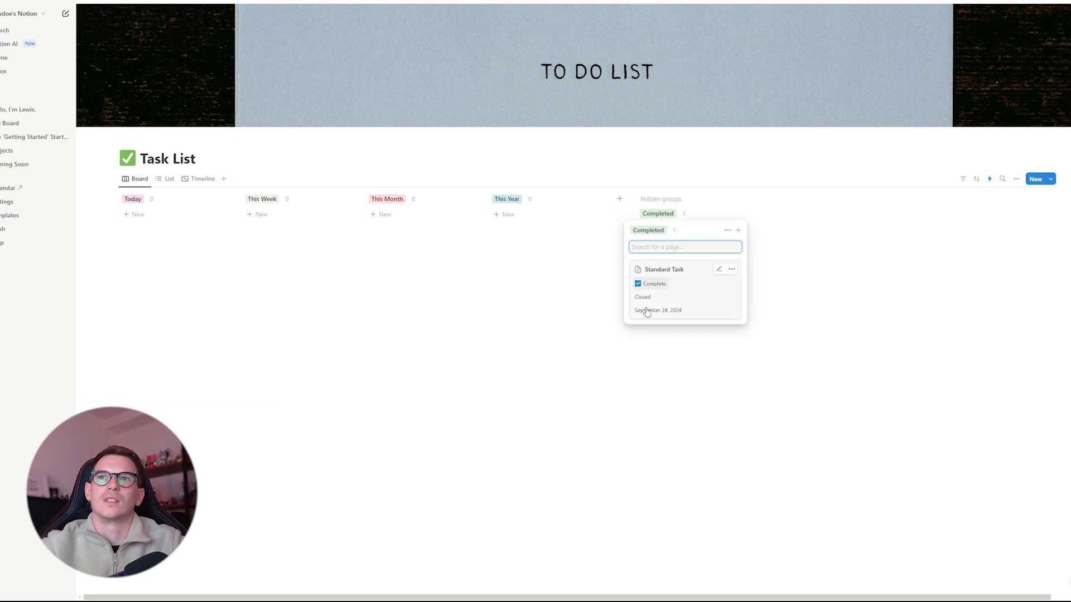
left_click(317, 399)
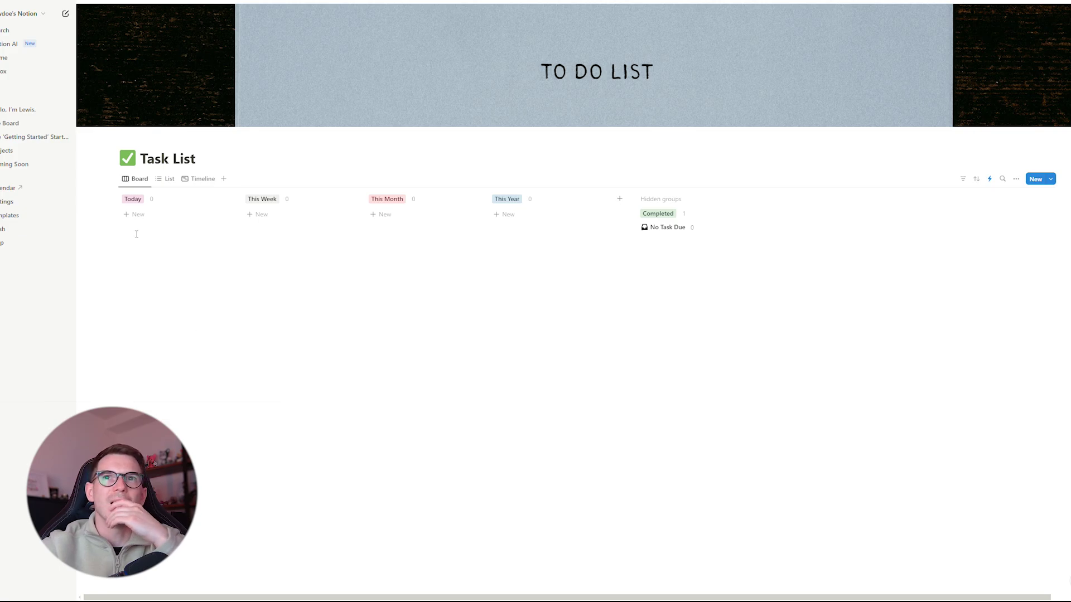
Step: Add a task named Standard Task 1 to the Today column with due date September 24, 2024
left_click(137, 215)
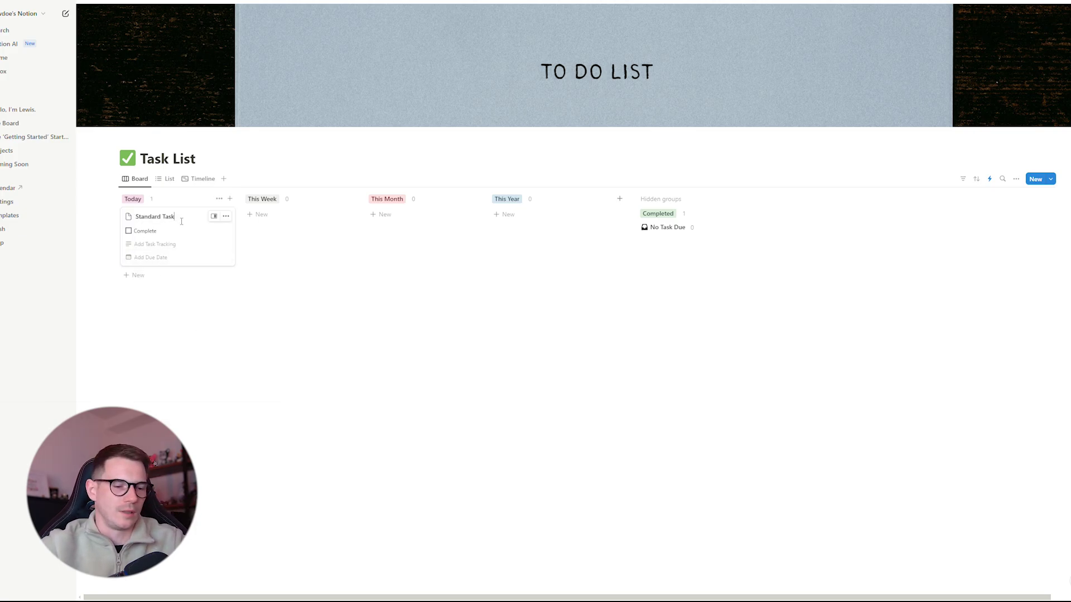
type("1")
left_click(159, 258)
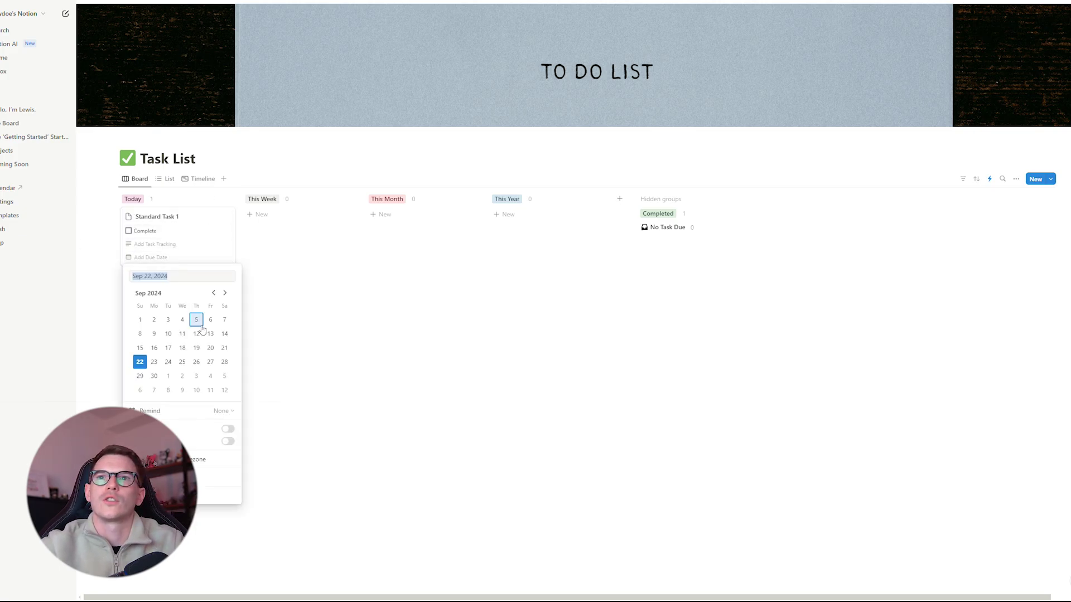
left_click(168, 362)
left_click(110, 333)
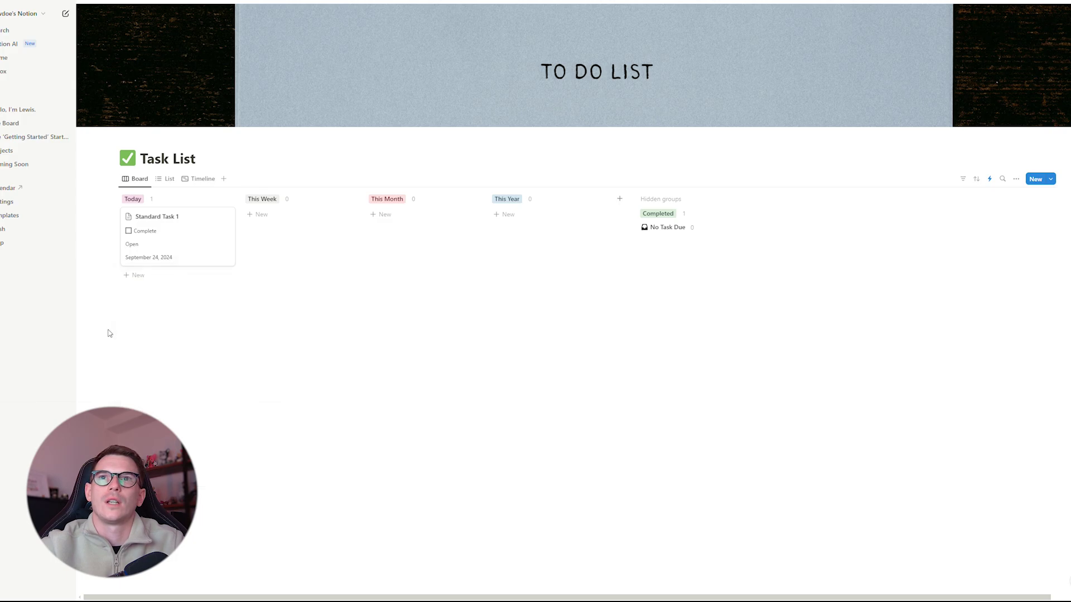
Step: Add a task named Standard Task2 to the Today column with due date September 26, 2024
left_click(163, 275)
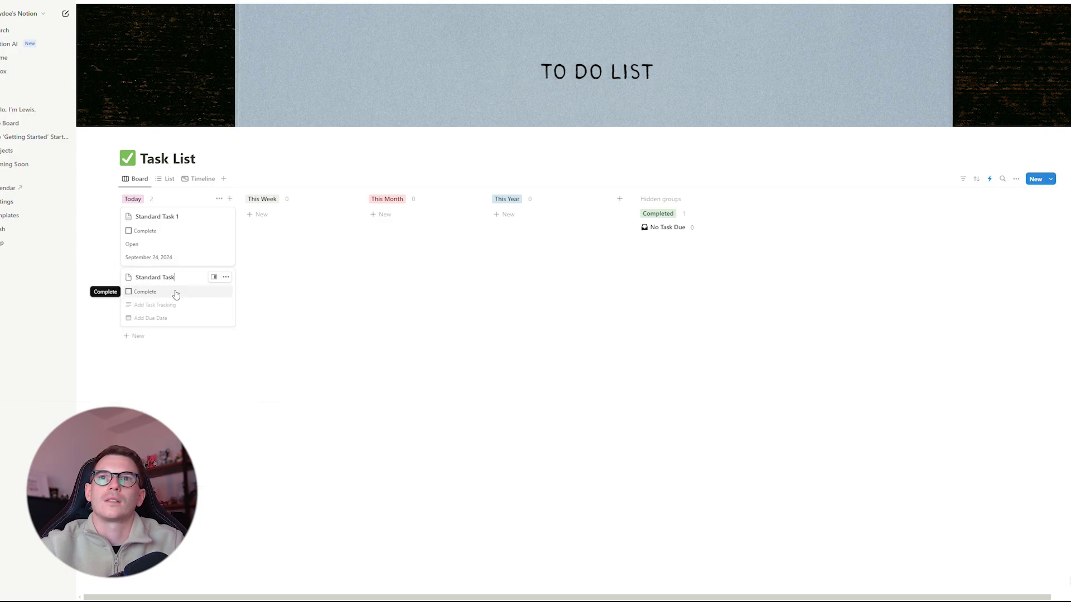
type("2")
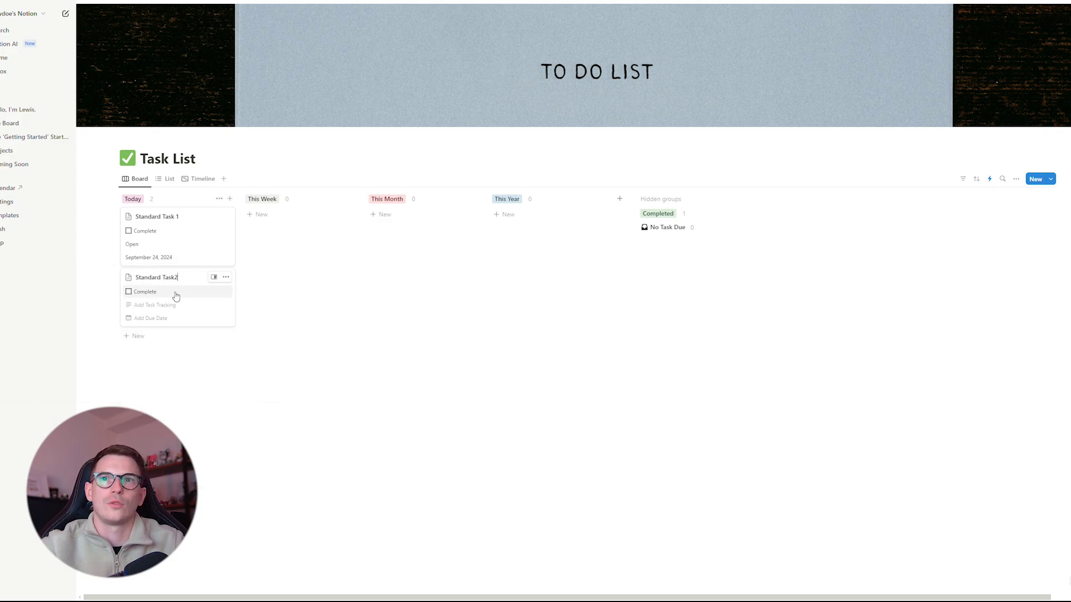
left_click(169, 318)
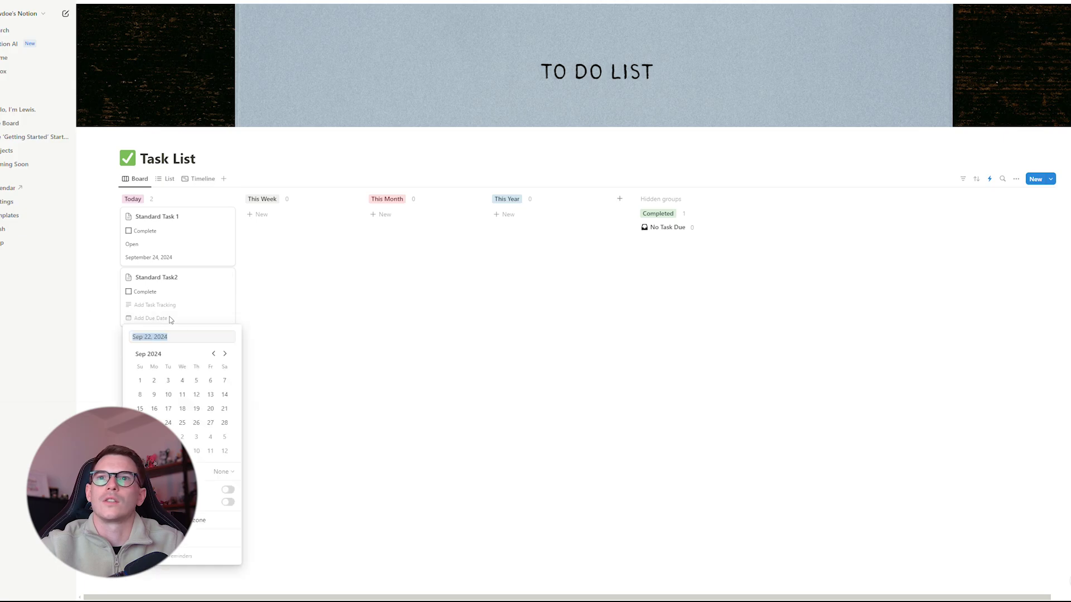
left_click(196, 423)
left_click(298, 360)
Step: Add a task named Standard Task 3 to the This Month column with due date September 30, 2024
left_click(412, 220)
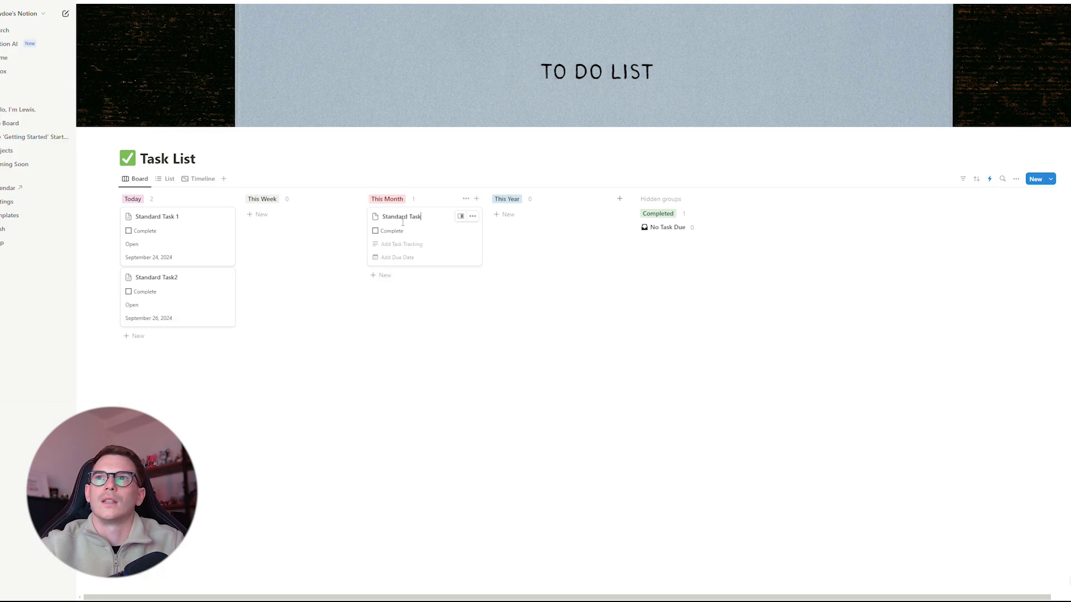
type("3")
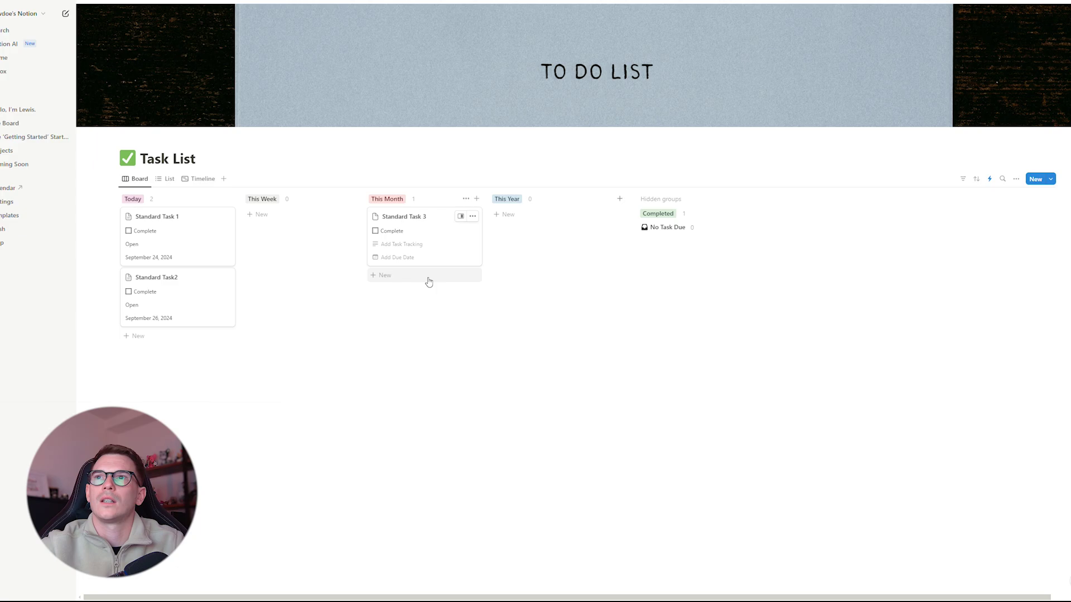
left_click(410, 264)
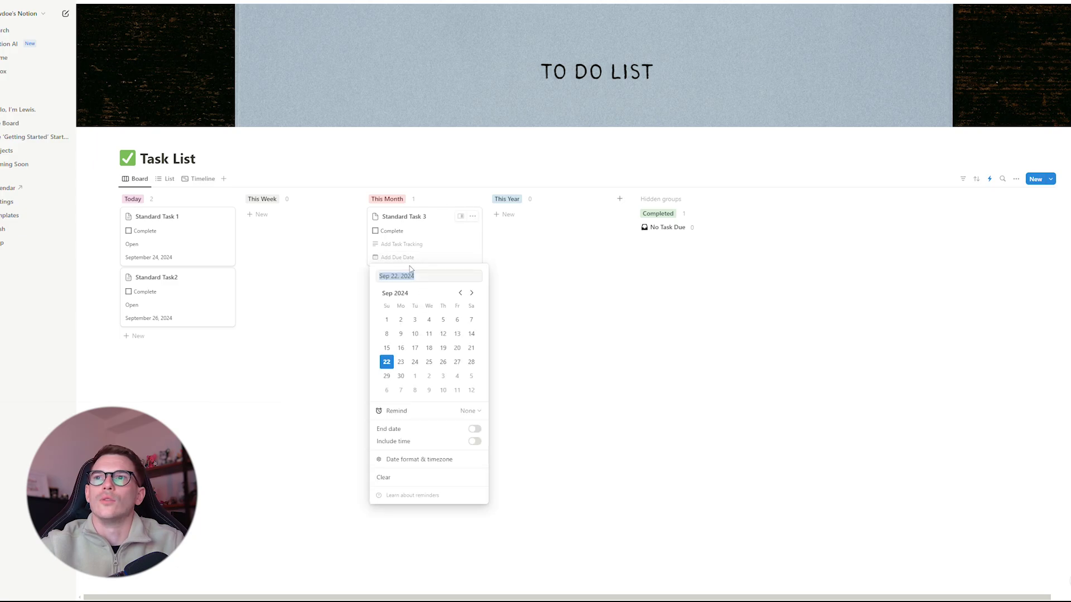
left_click(400, 376)
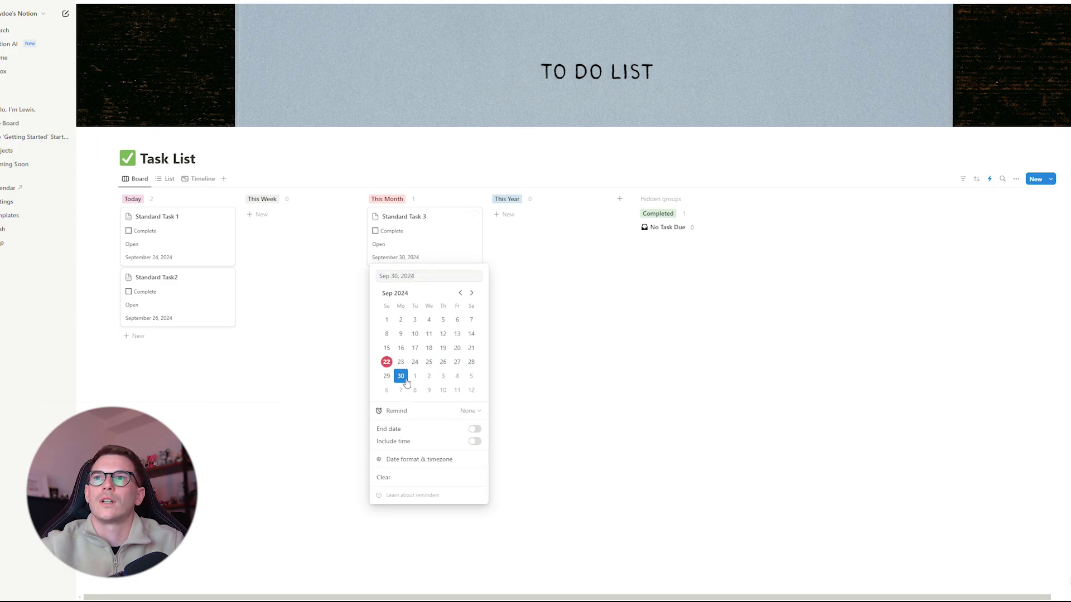
left_click(297, 436)
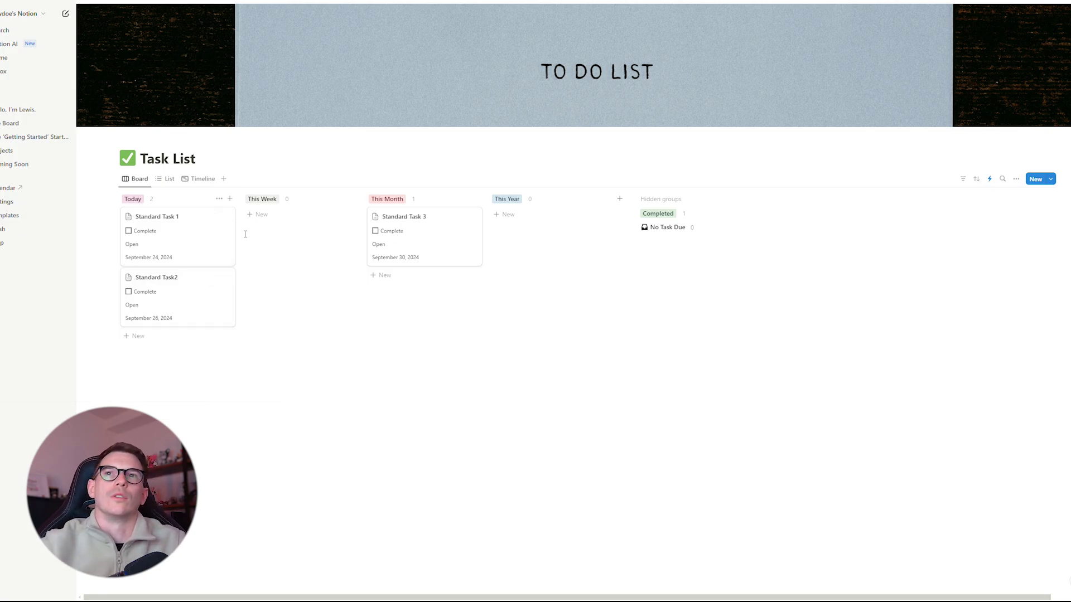
Step: Show the Task List as a list and inspect the status options of Standard Task 1 without changing them
left_click(169, 179)
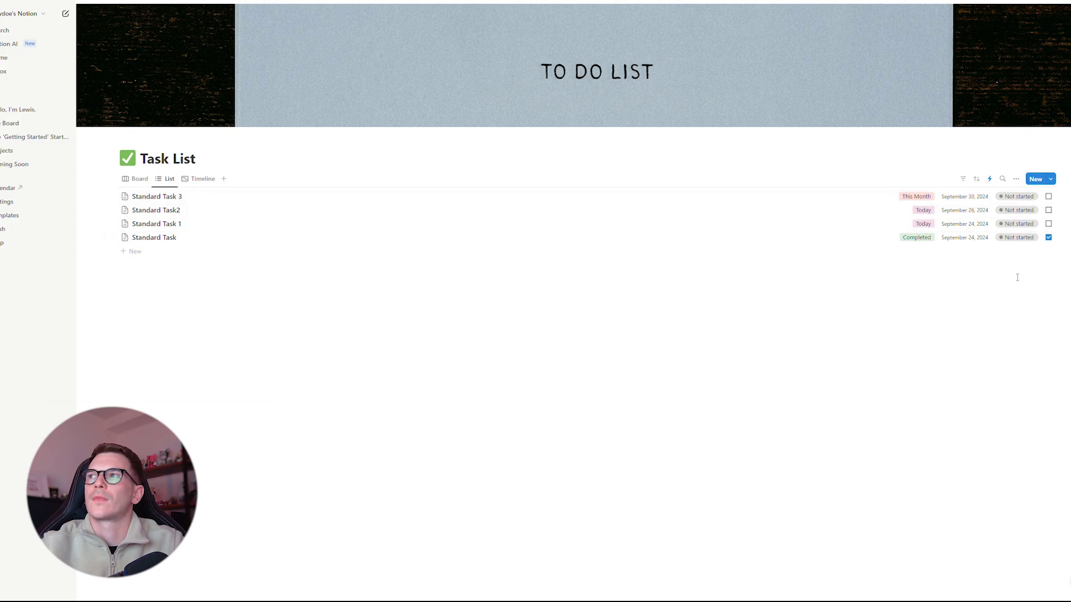
left_click(1022, 225)
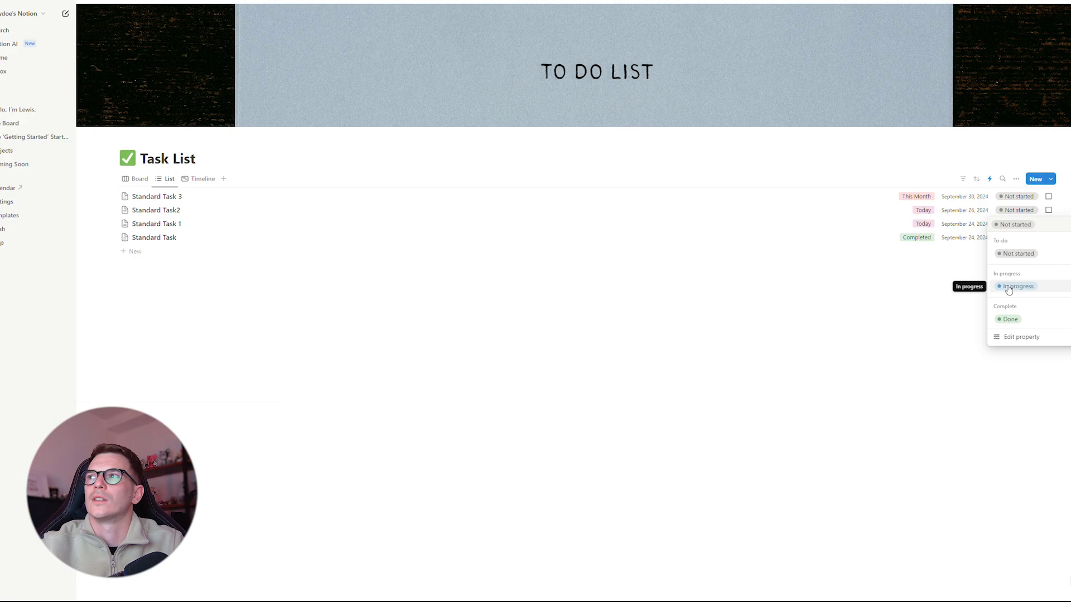
key("Escape")
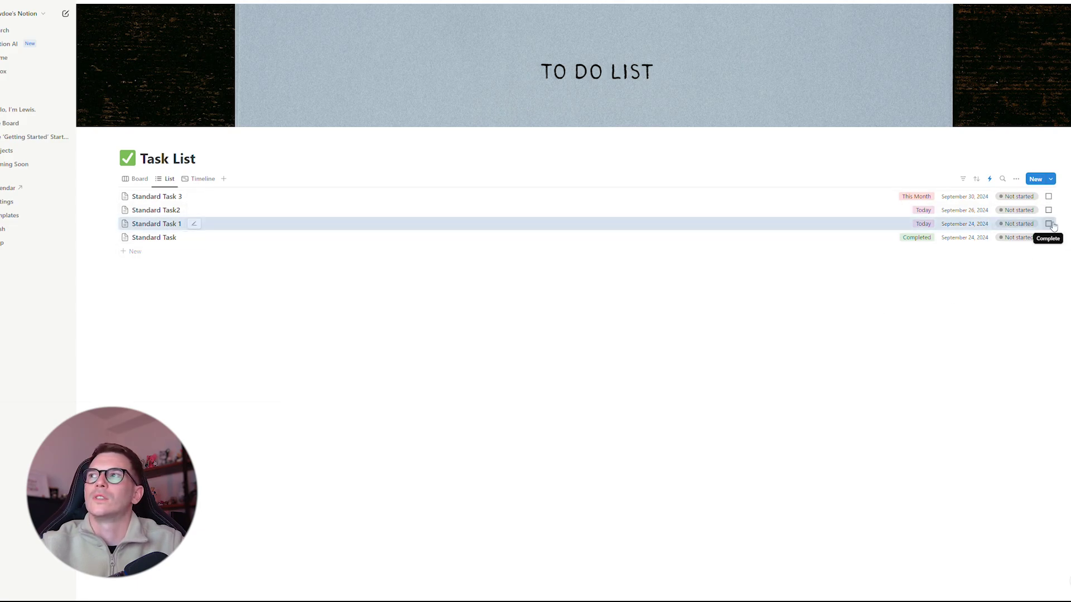
left_click(112, 335)
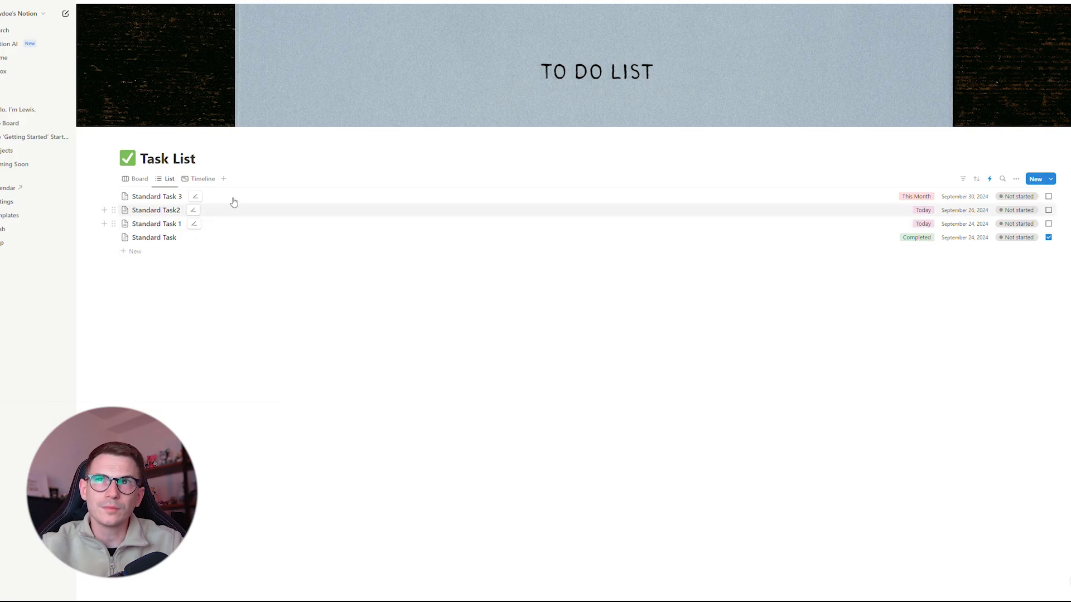
Step: Mark Standard Task2 as complete in the timeline view and inspect its card in the board's hidden Completed group
left_click(201, 180)
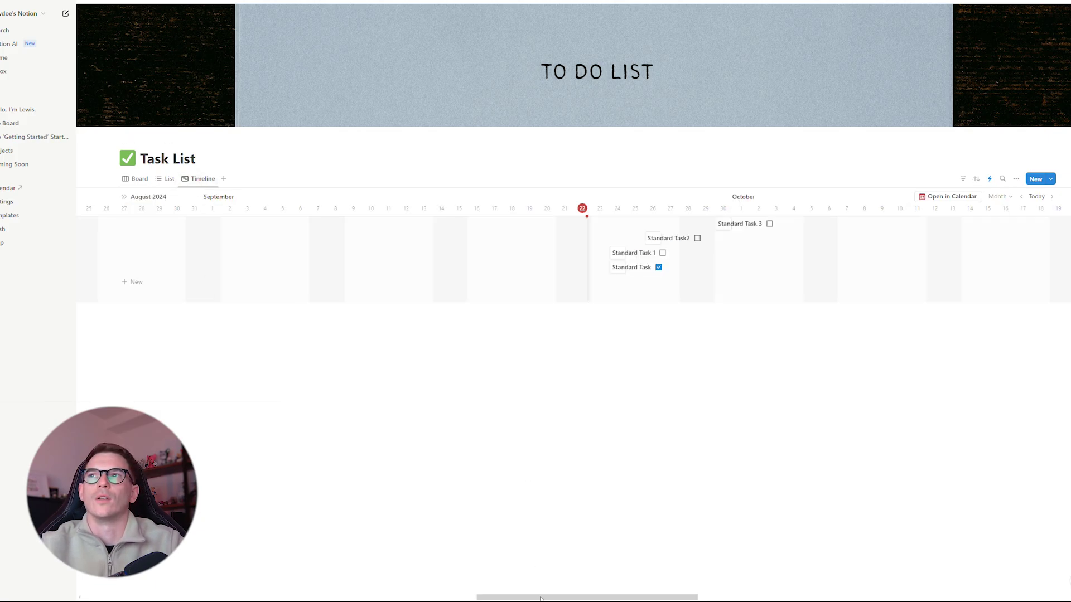
left_click_drag(540, 598, 579, 591)
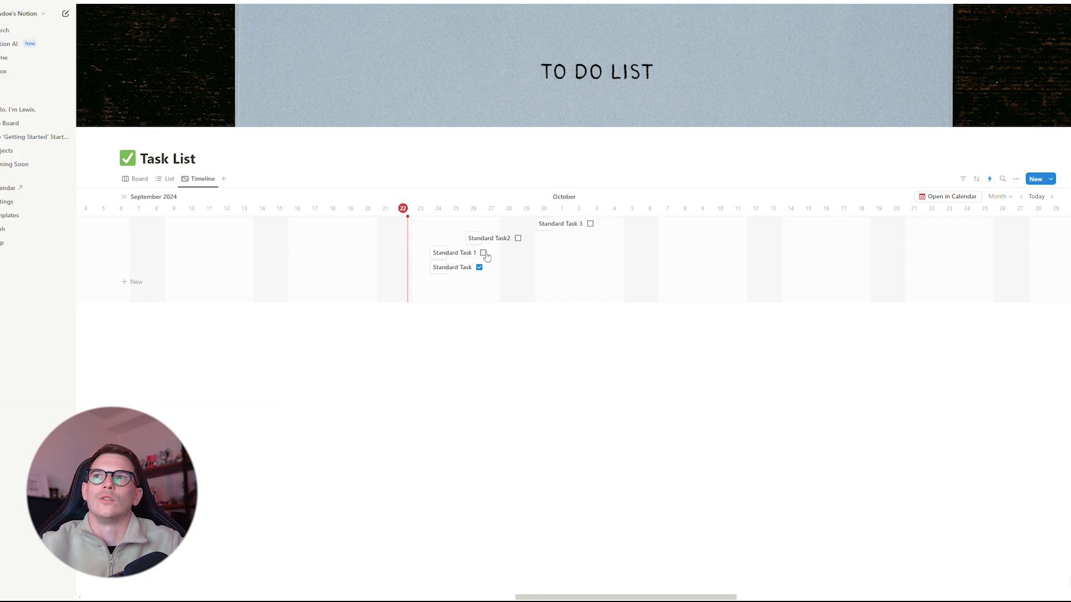
left_click(518, 239)
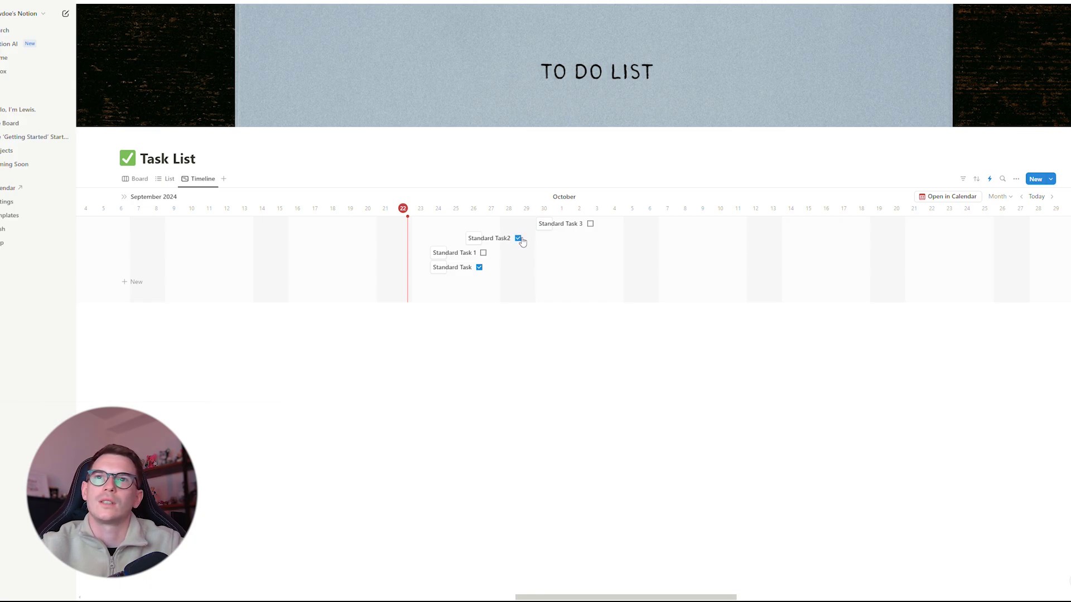
left_click(139, 181)
left_click(658, 214)
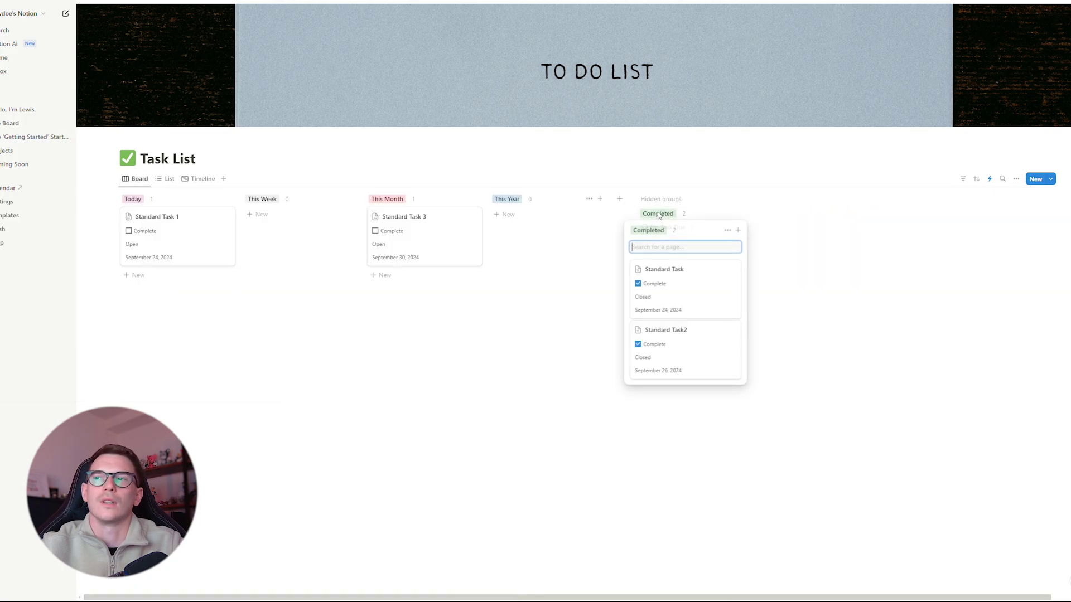
left_click(546, 391)
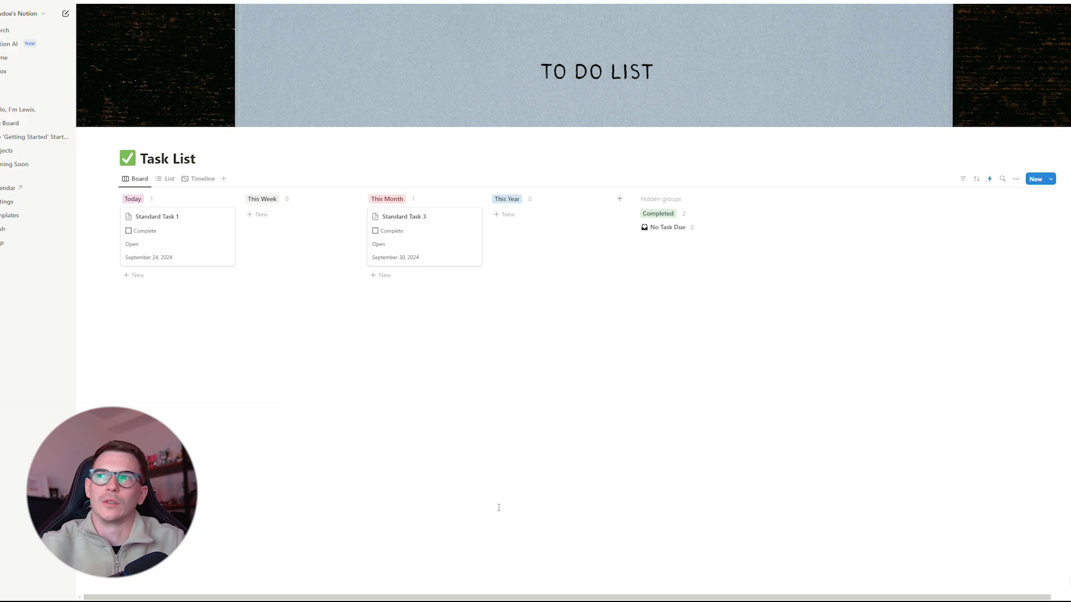
Step: Return to the Starter Pack page and look over the Myself section and the Motivation Music playlist
left_click(162, 3)
scroll(855, 291, "down", 6)
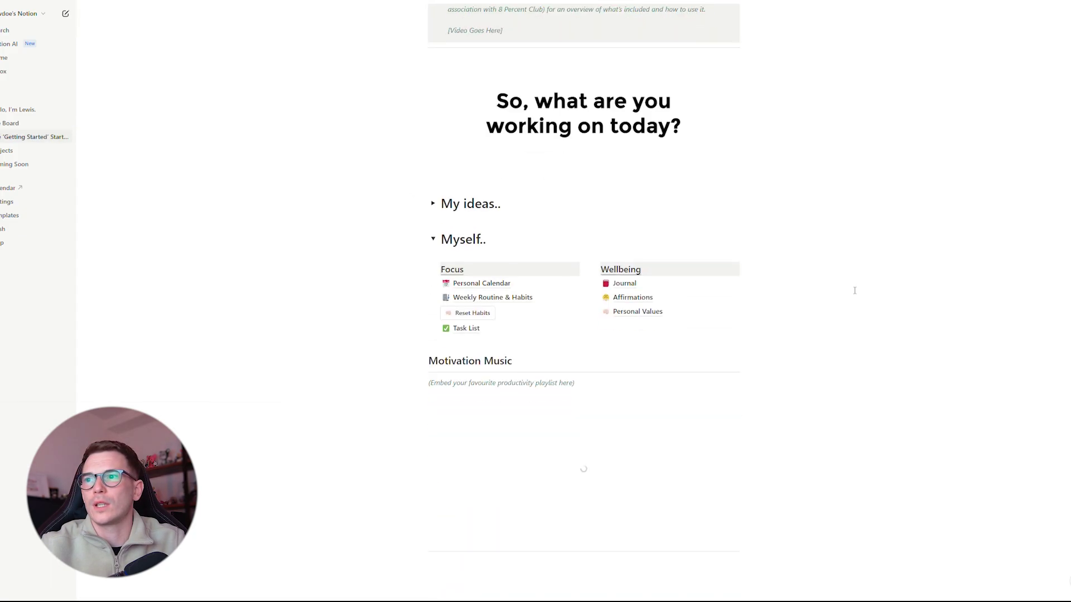
scroll(854, 291, "down", 3)
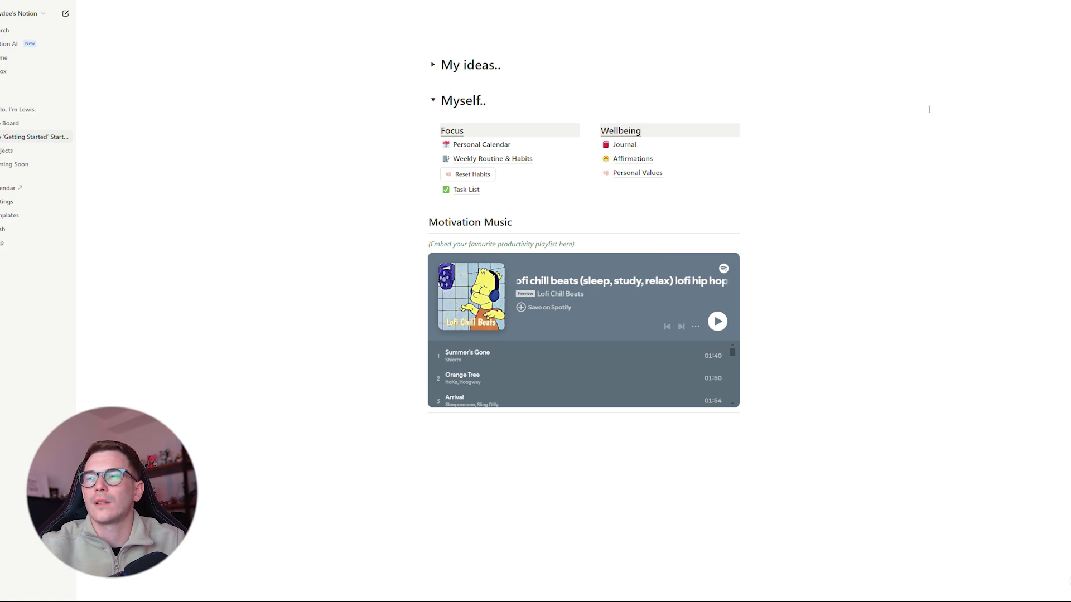
scroll(879, 205, "up", 2)
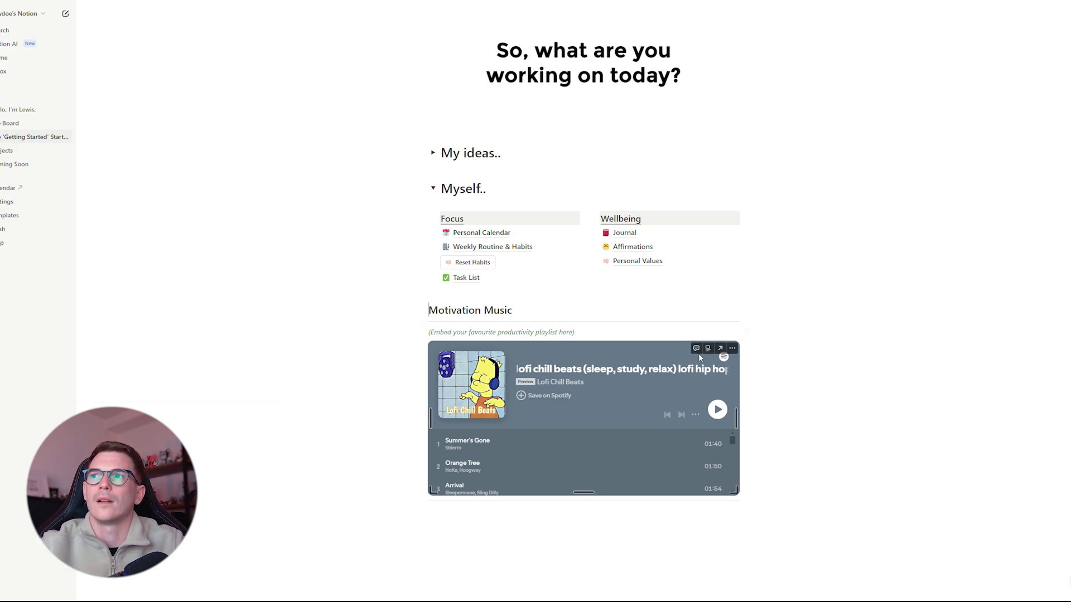
left_click(636, 288)
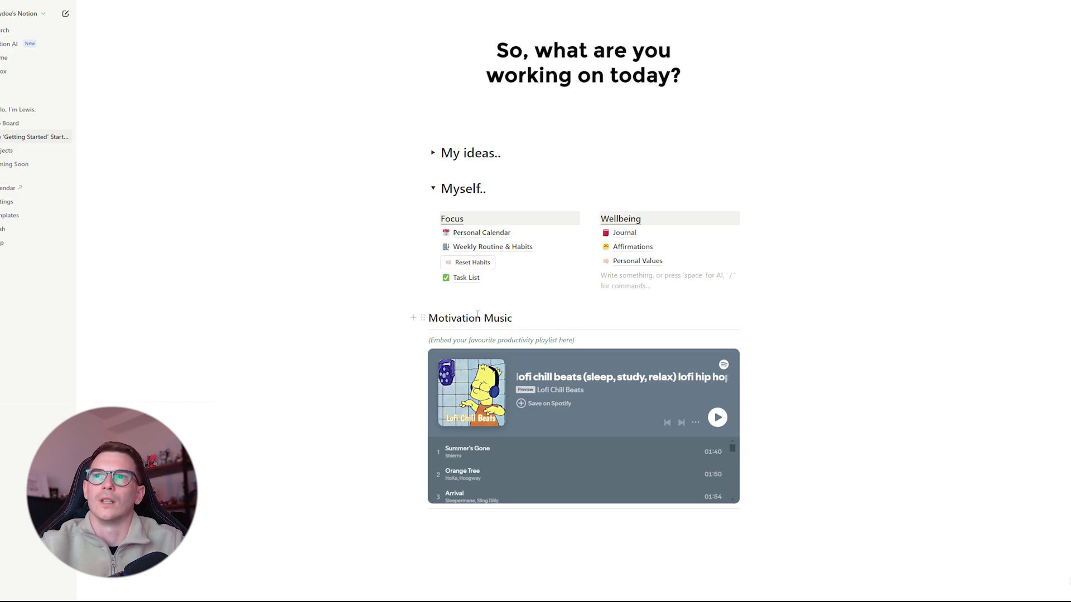
key("BackSpace")
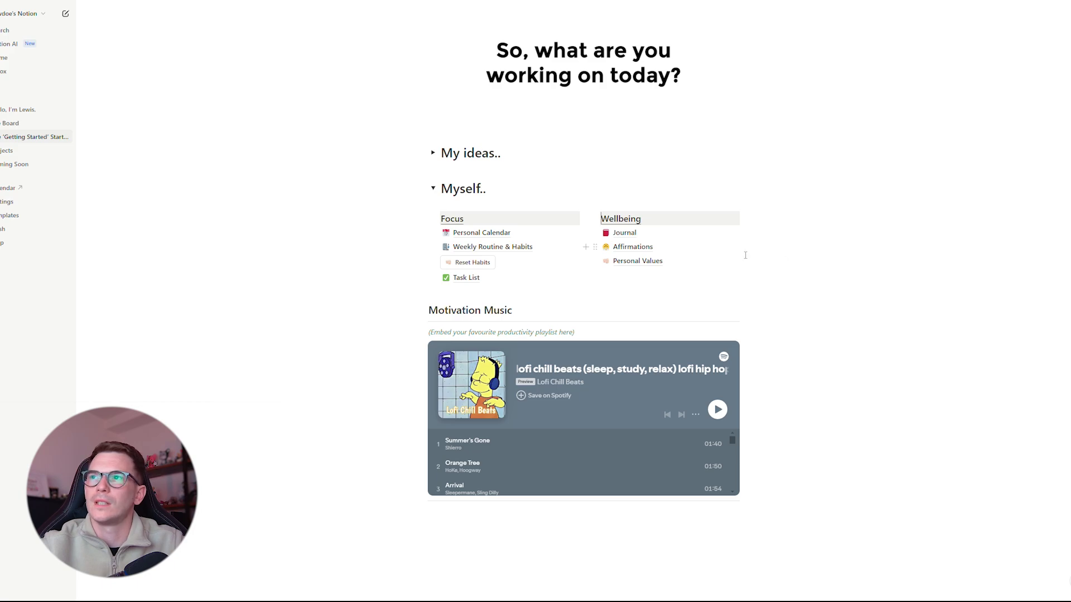
Step: Open the Journal from the Wellbeing list and read the prompts in the Relationship Entry
left_click(624, 233)
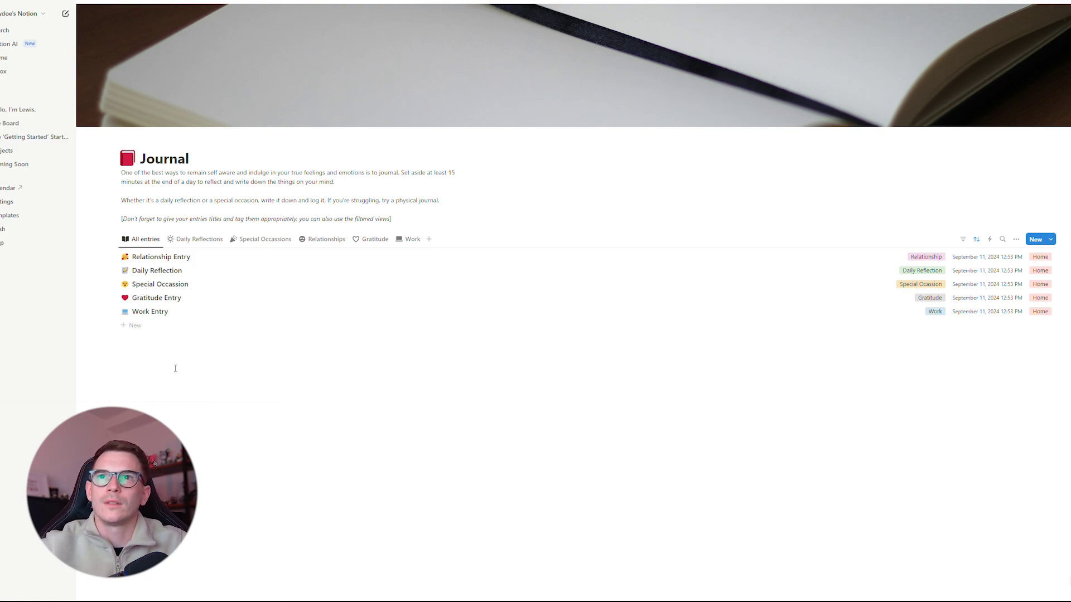
left_click(167, 257)
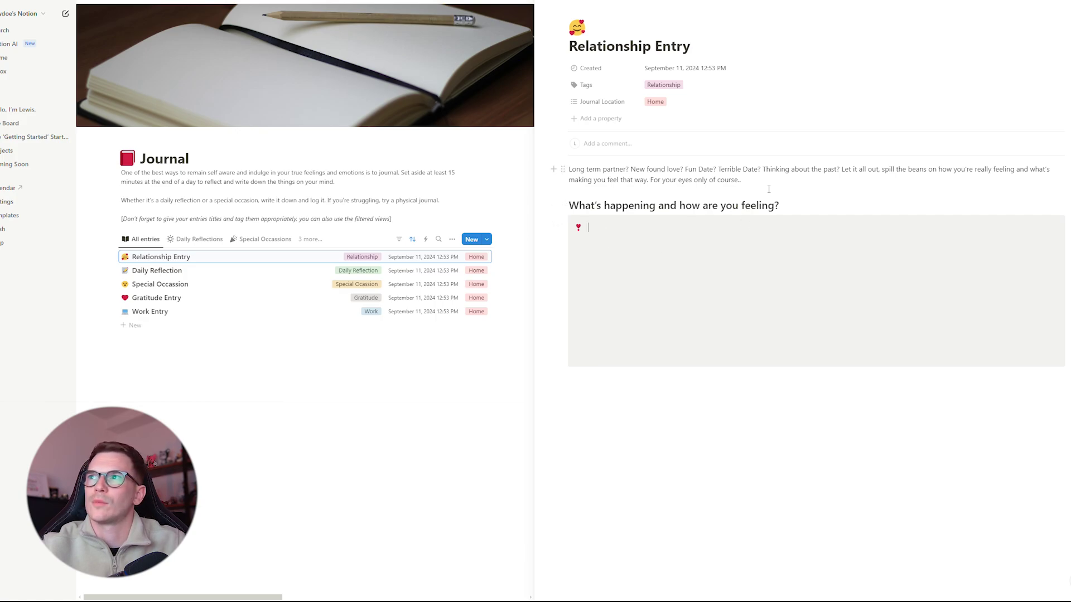
left_click_drag(768, 189, 569, 167)
left_click(690, 271)
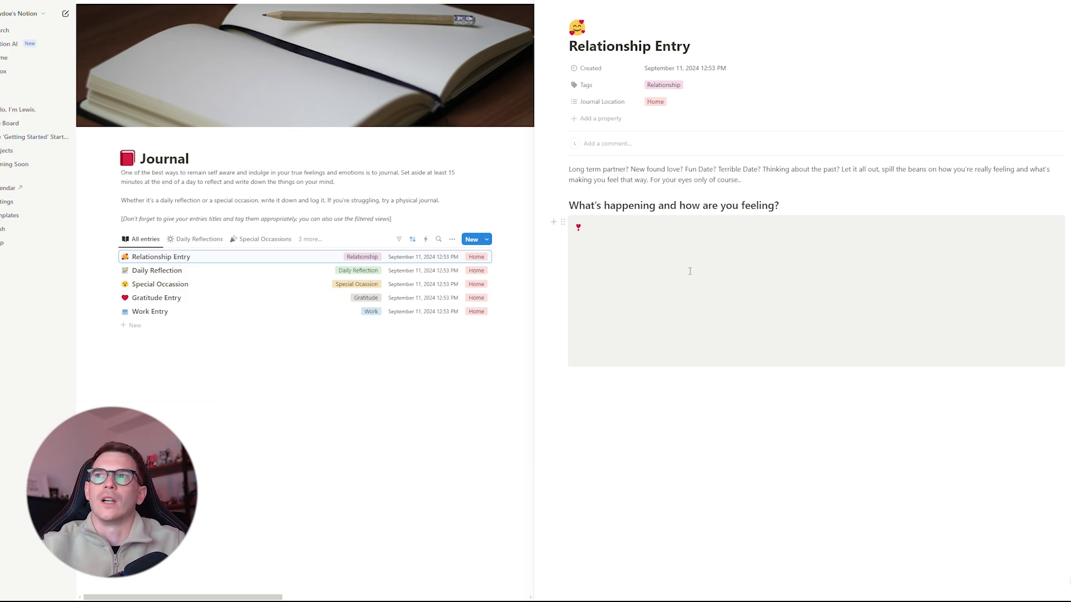
left_click(253, 485)
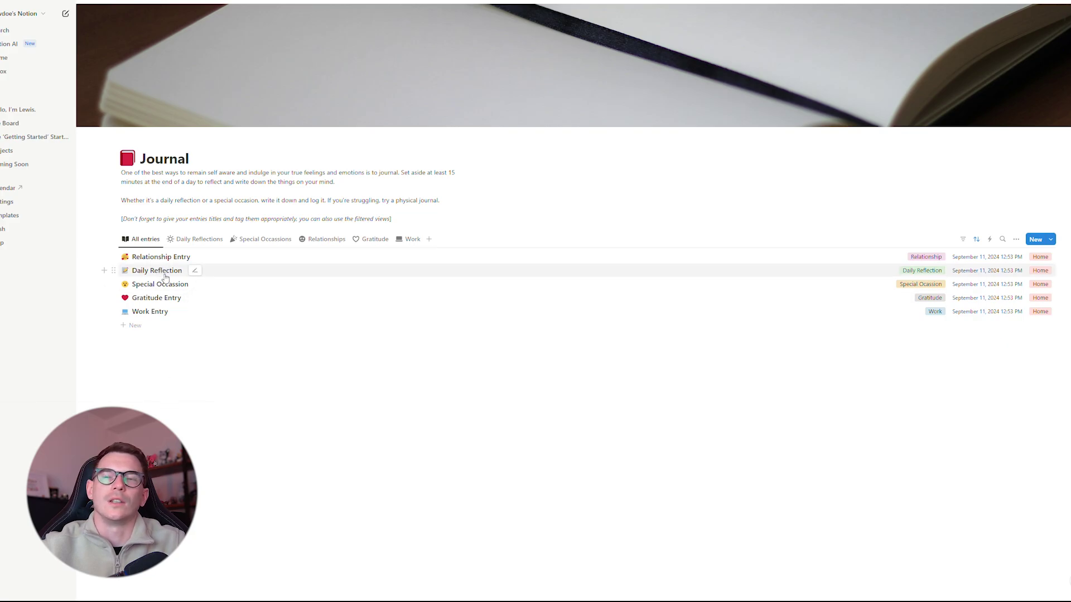
Step: Look over the prompts in the Daily Reflection and Work Entry pages of the Journal
left_click(164, 274)
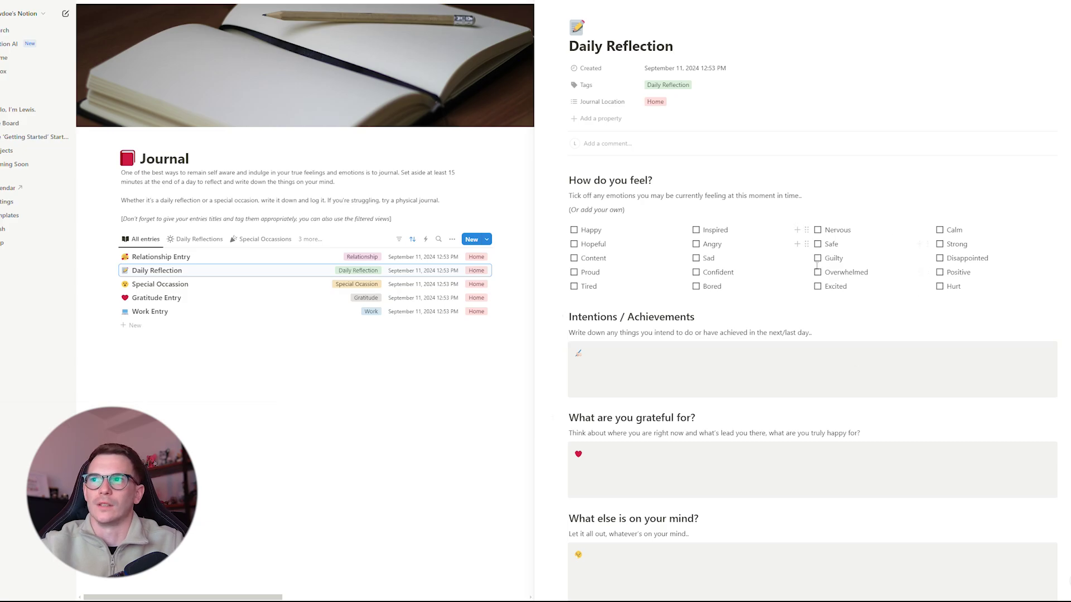
scroll(814, 270, "down", 3)
scroll(814, 270, "up", 3)
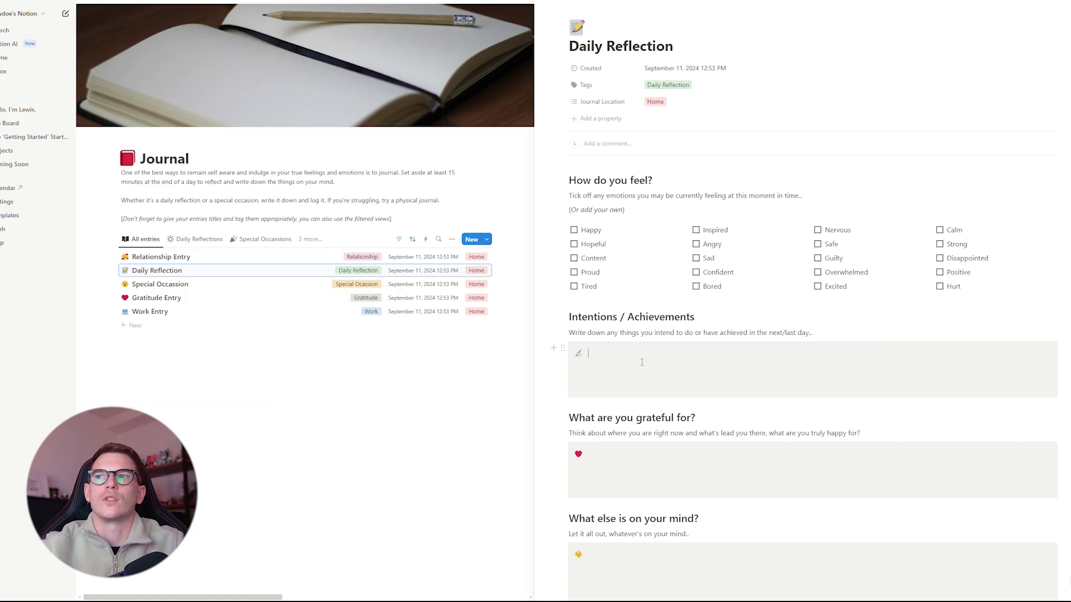
scroll(650, 362, "down", 1)
scroll(737, 432, "down", 1)
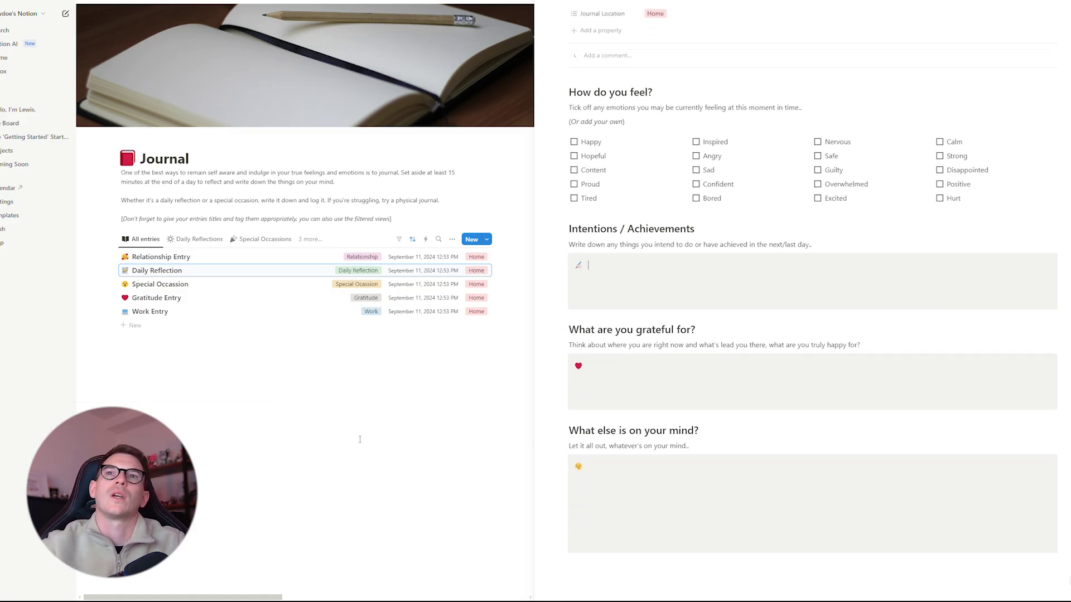
left_click(332, 428)
left_click(146, 313)
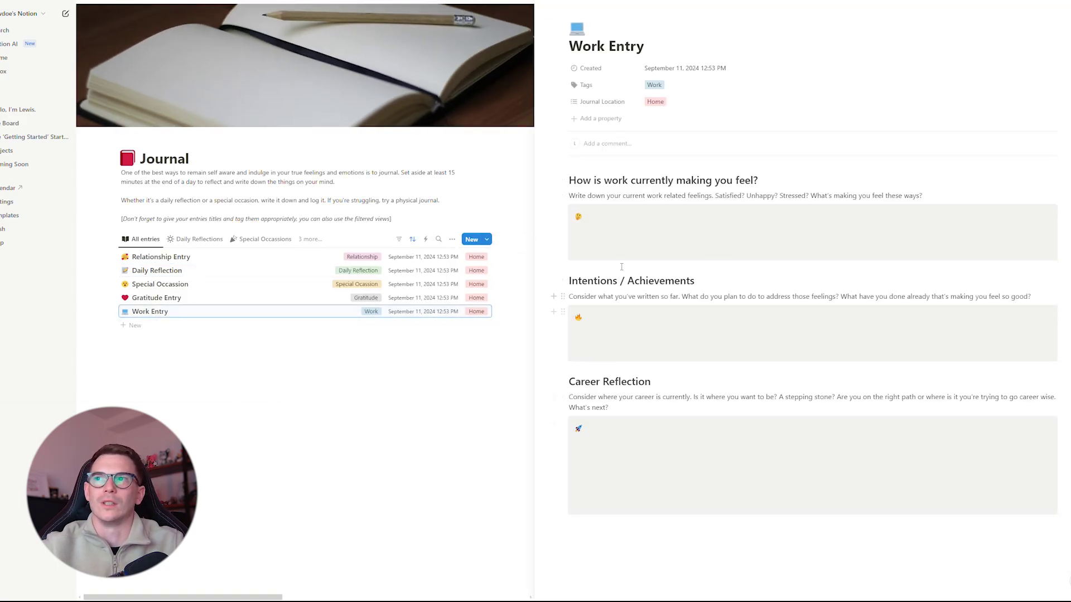
left_click(239, 421)
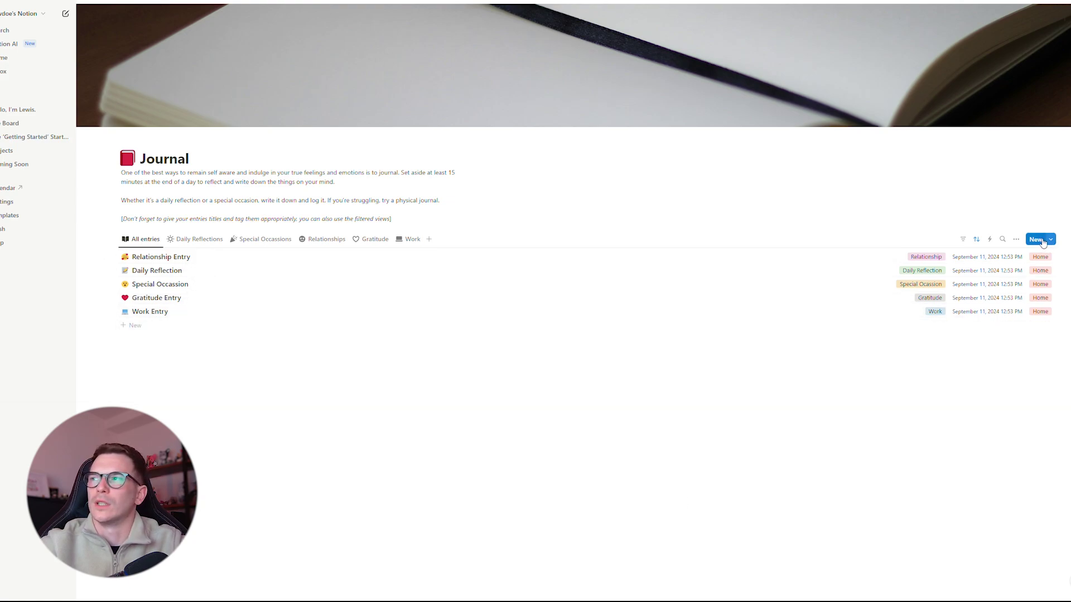
Step: Create a new Journal entry from the Special Occassion template, then return to the Starter Pack page
left_click(1051, 240)
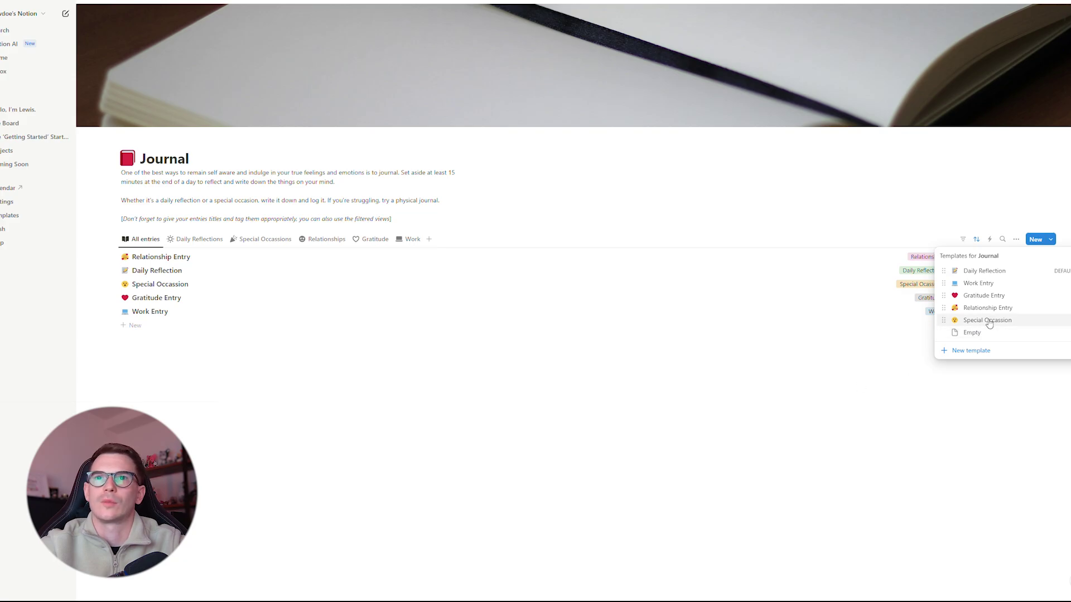
left_click(989, 322)
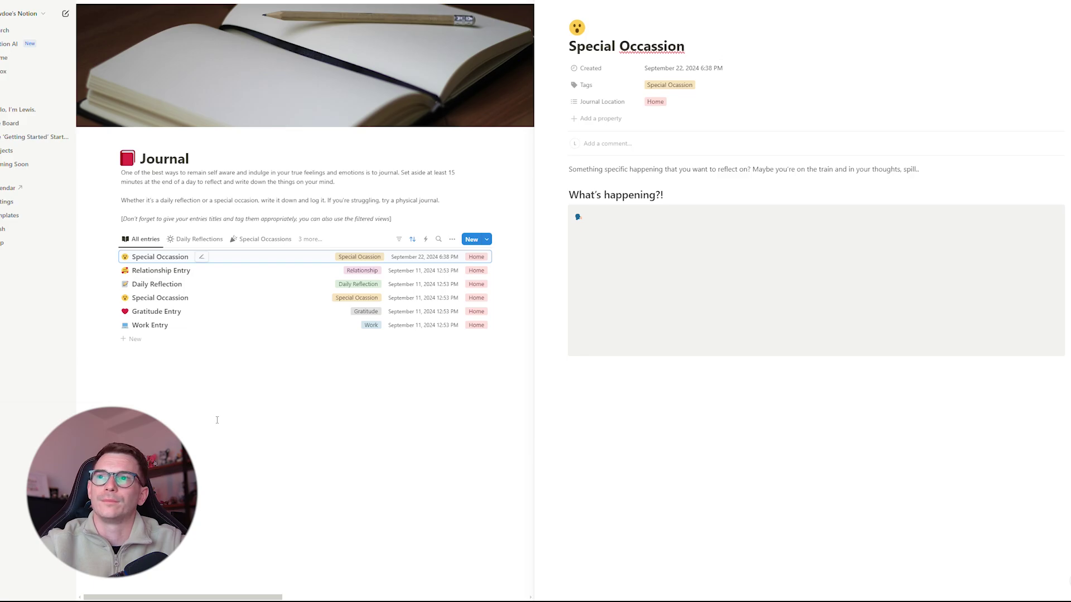
left_click(236, 447)
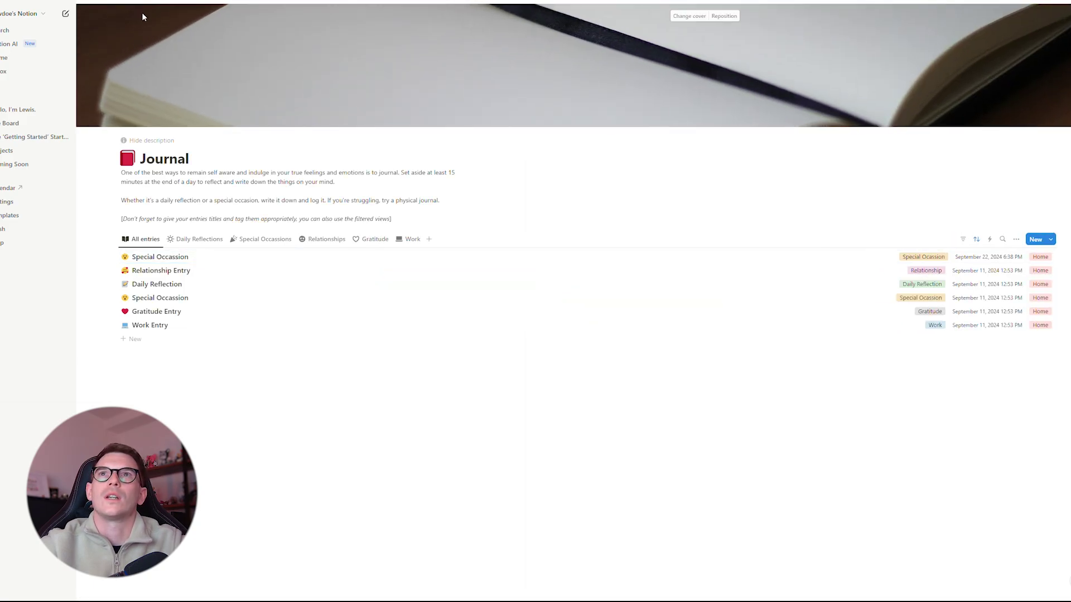
left_click(159, 3)
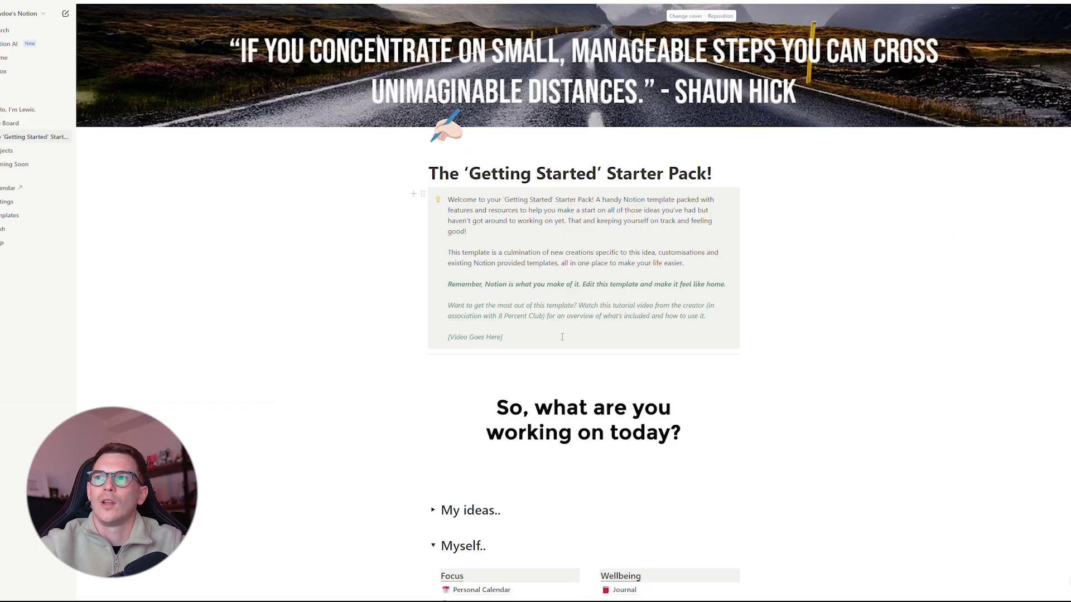
Step: Open the Affirmations page from the Wellbeing list and read its introductory paragraphs
scroll(855, 455, "down", 3)
scroll(855, 454, "down", 2)
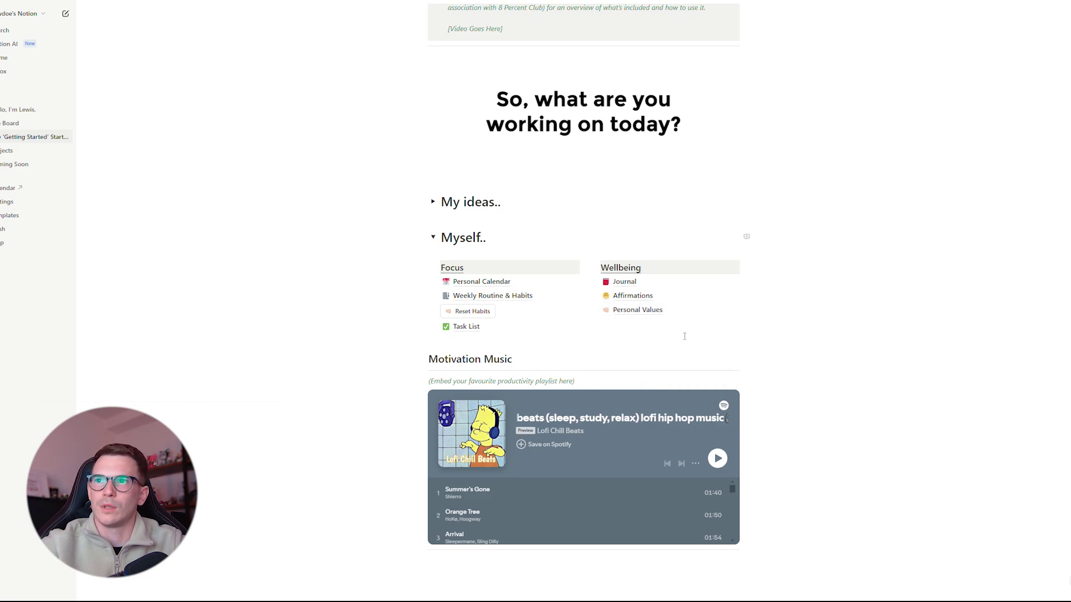
left_click(684, 336)
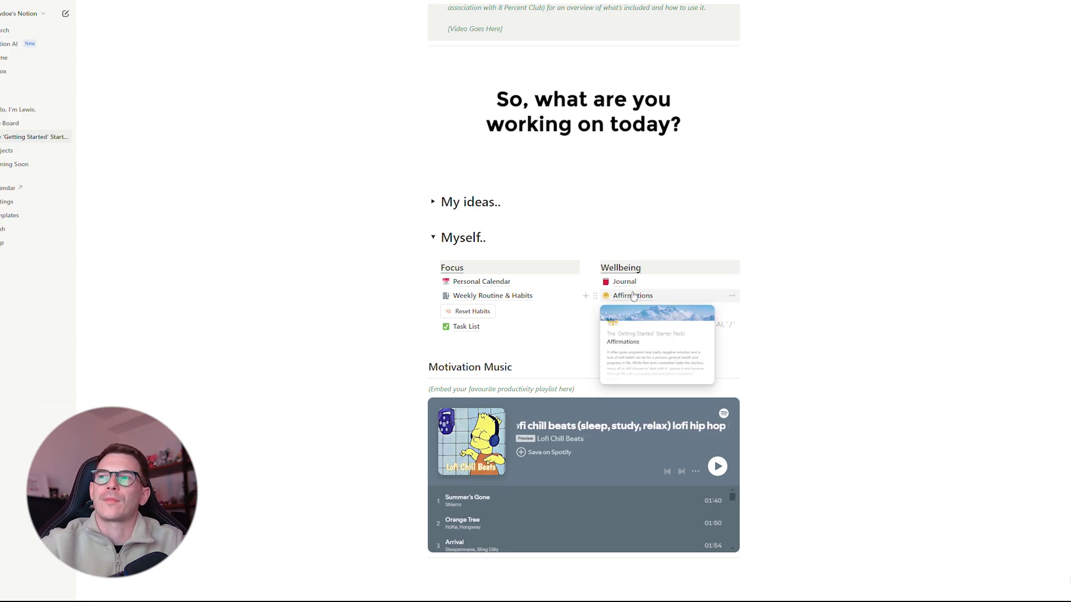
left_click(650, 297)
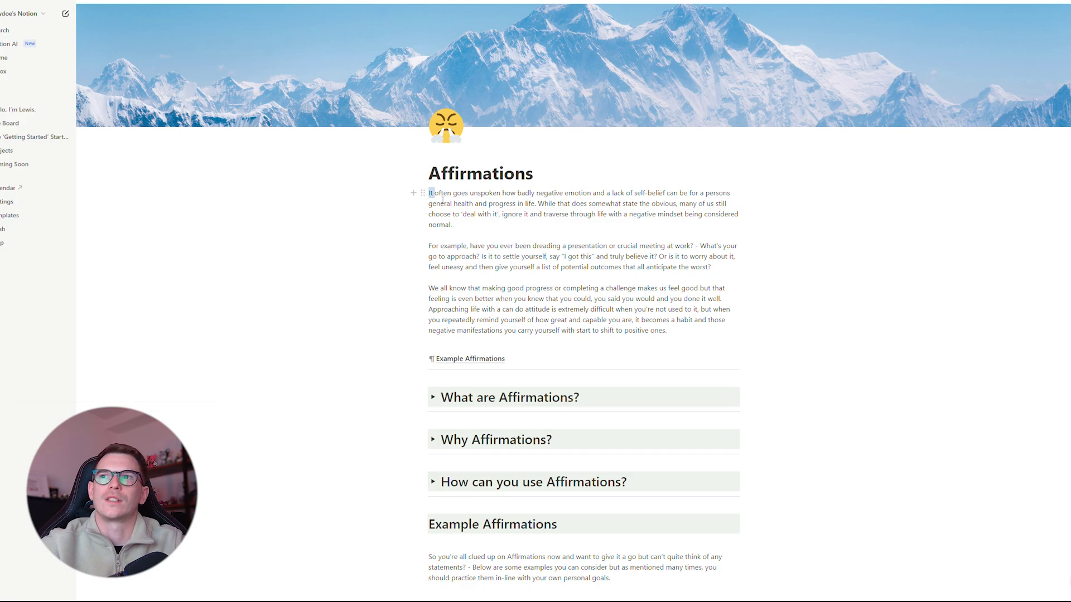
left_click_drag(434, 195, 690, 334)
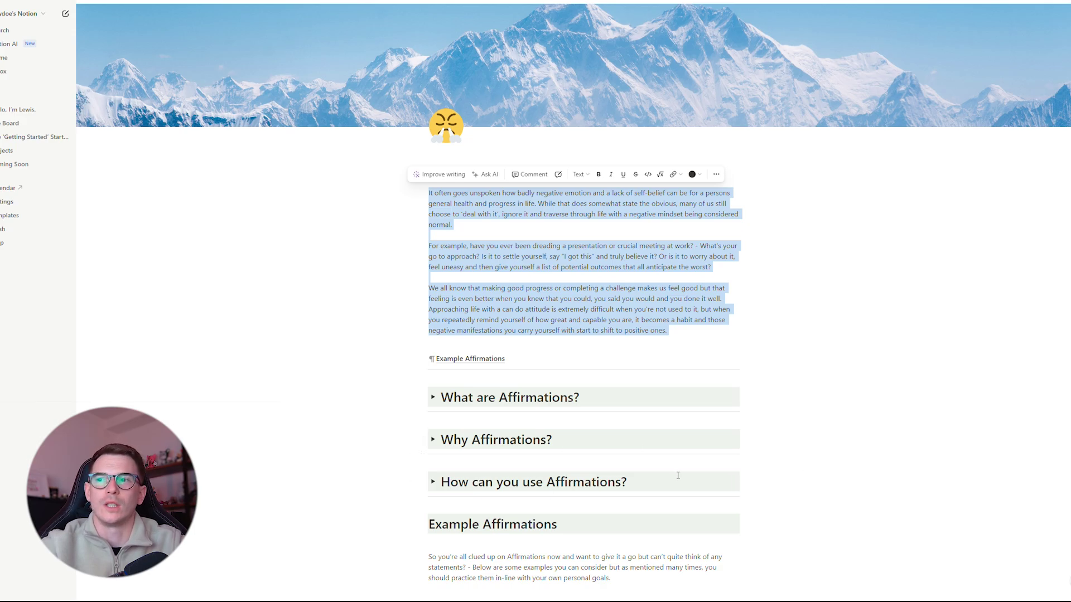
scroll(677, 475, "down", 2)
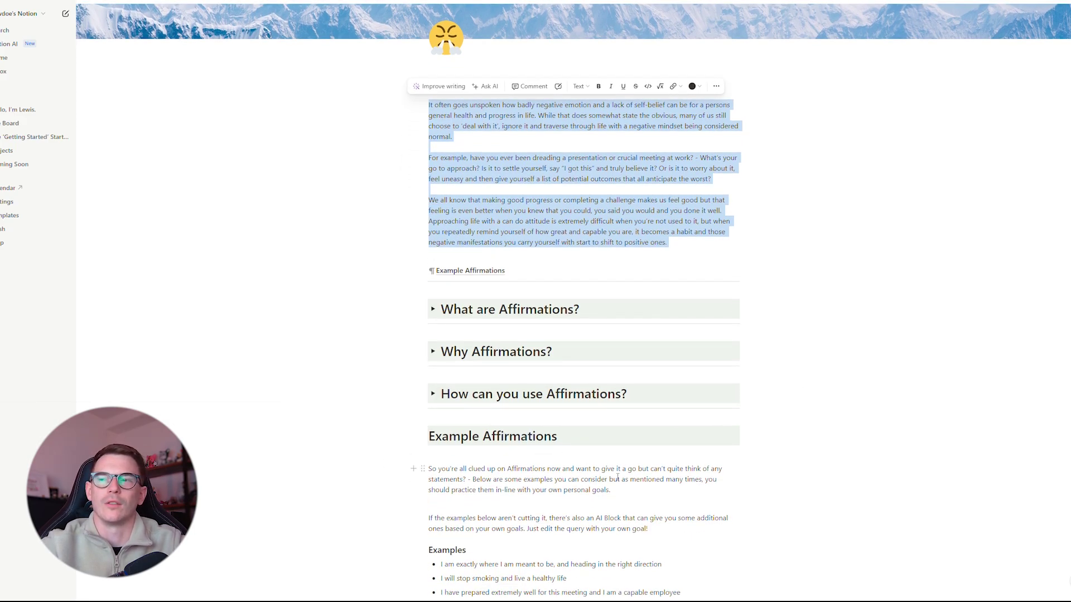
left_click(245, 492)
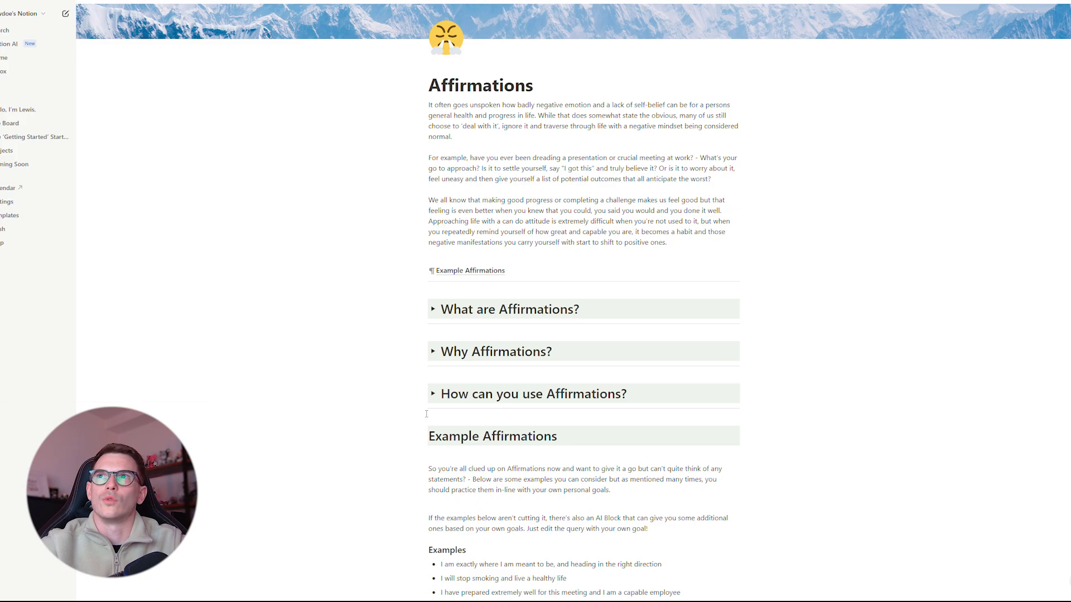
scroll(688, 357, "up", 2)
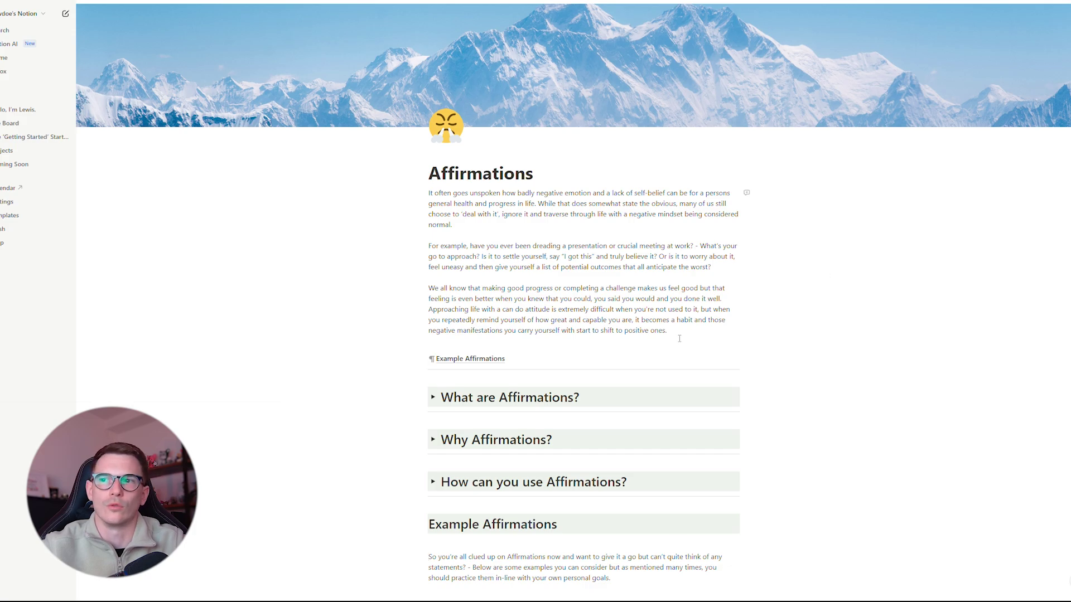
scroll(679, 339, "down", 1)
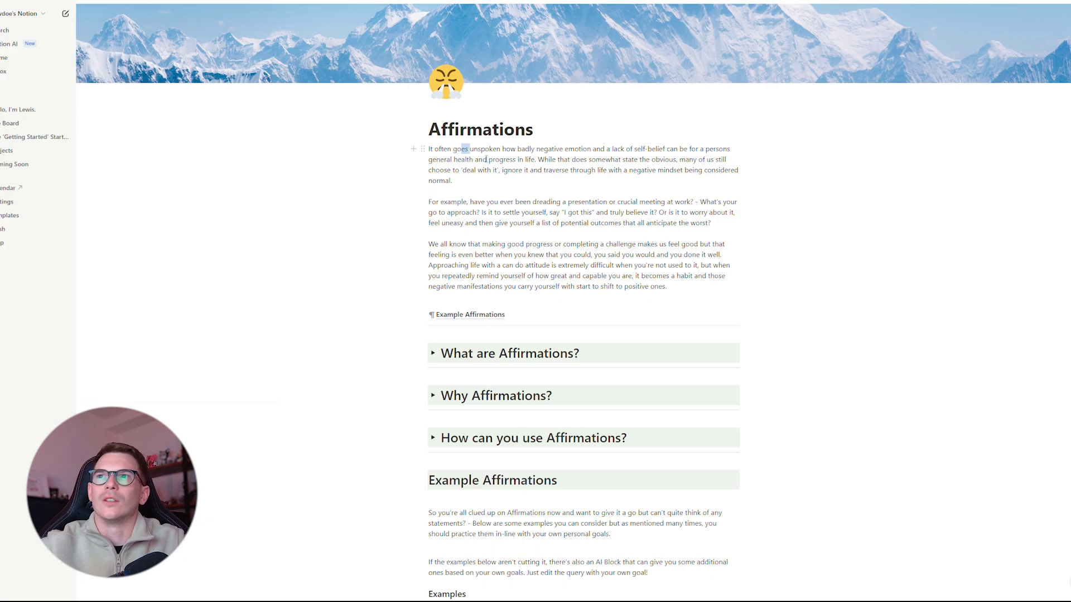
Step: Look over the Example Affirmations section, highlighting the full bulleted list of examples
triple_click(463, 149)
scroll(810, 292, "down", 2)
scroll(806, 299, "down", 4)
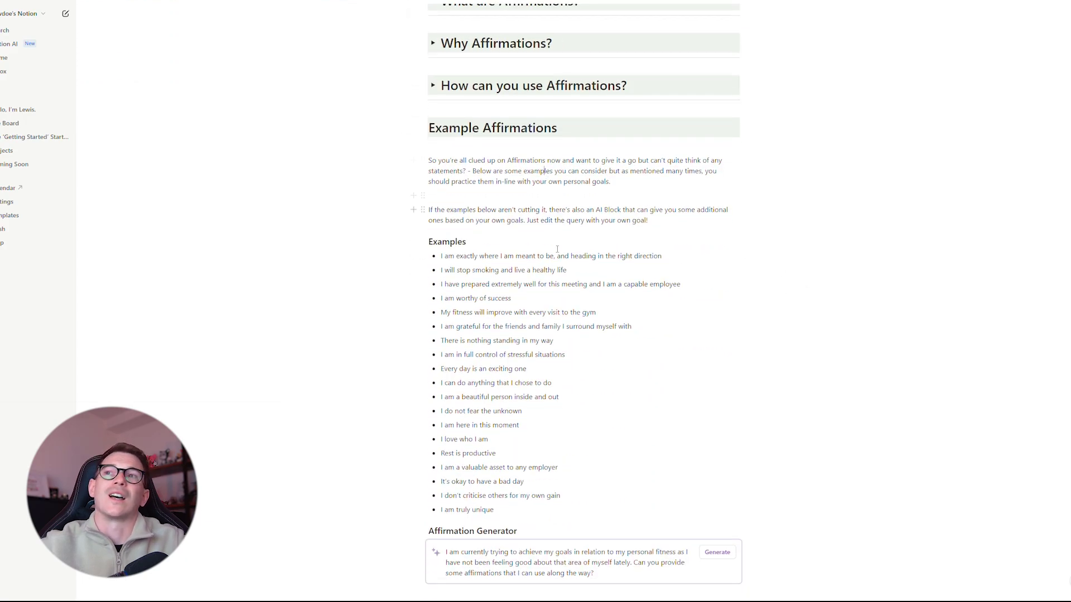
scroll(578, 379, "down", 2)
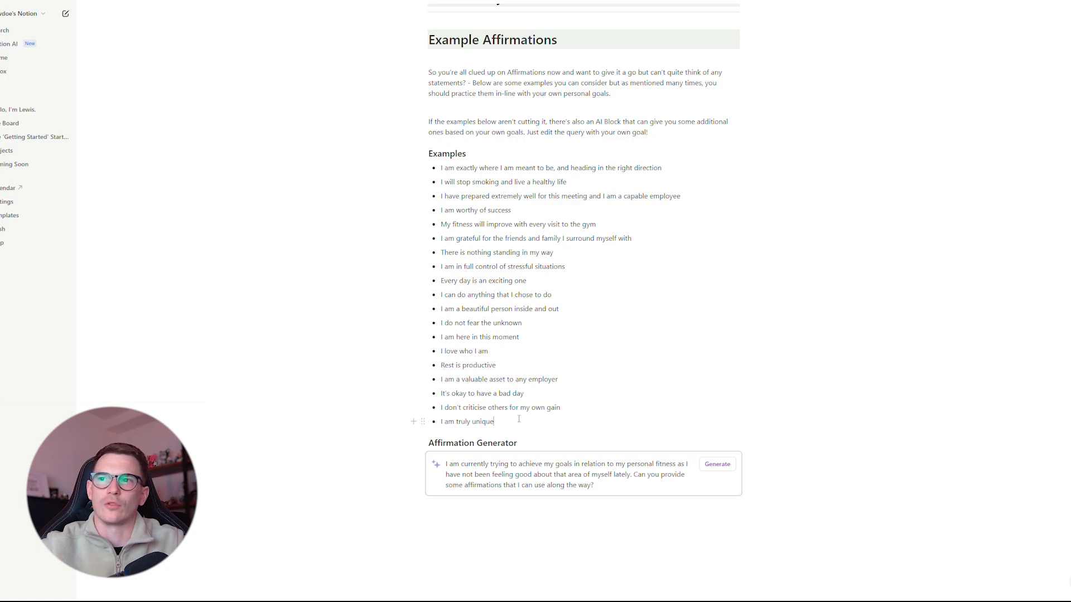
left_click_drag(520, 419, 444, 167)
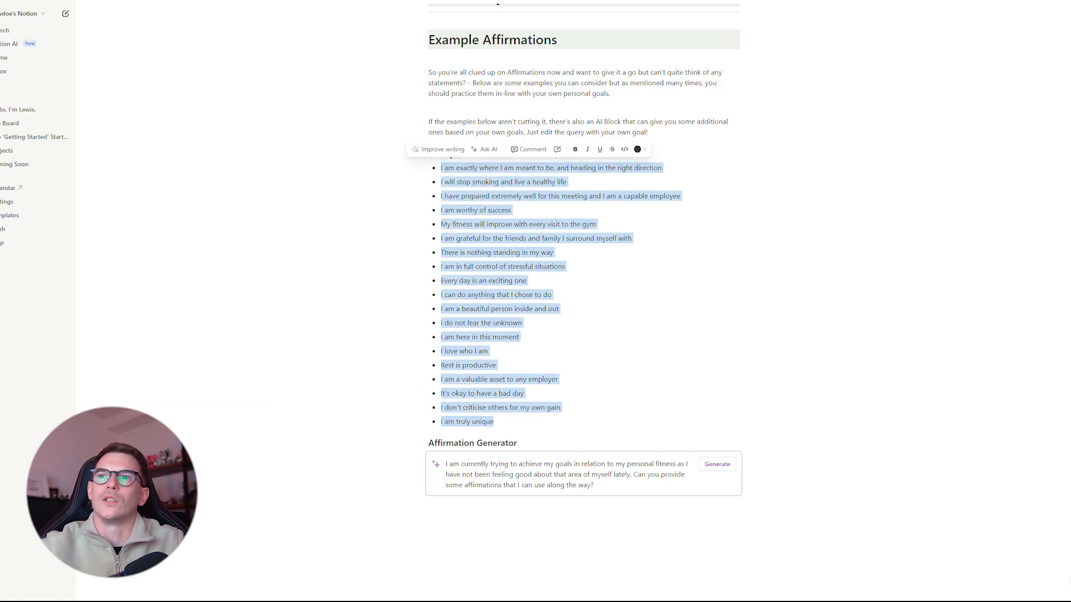
left_click(234, 501)
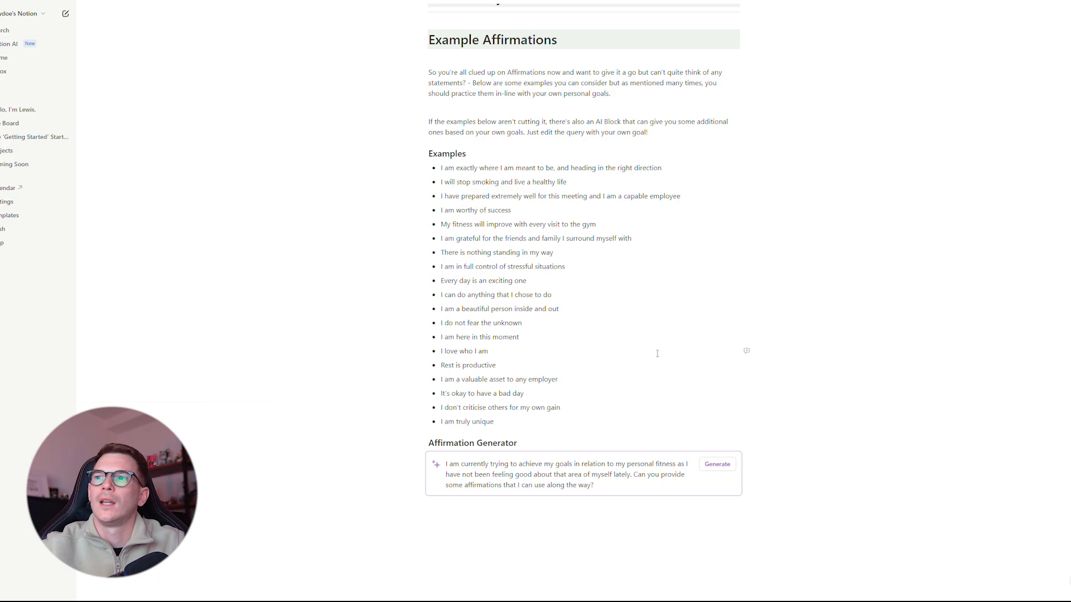
Step: Examine the personal fitness prompt in the Affirmation Generator AI block
left_click(267, 508)
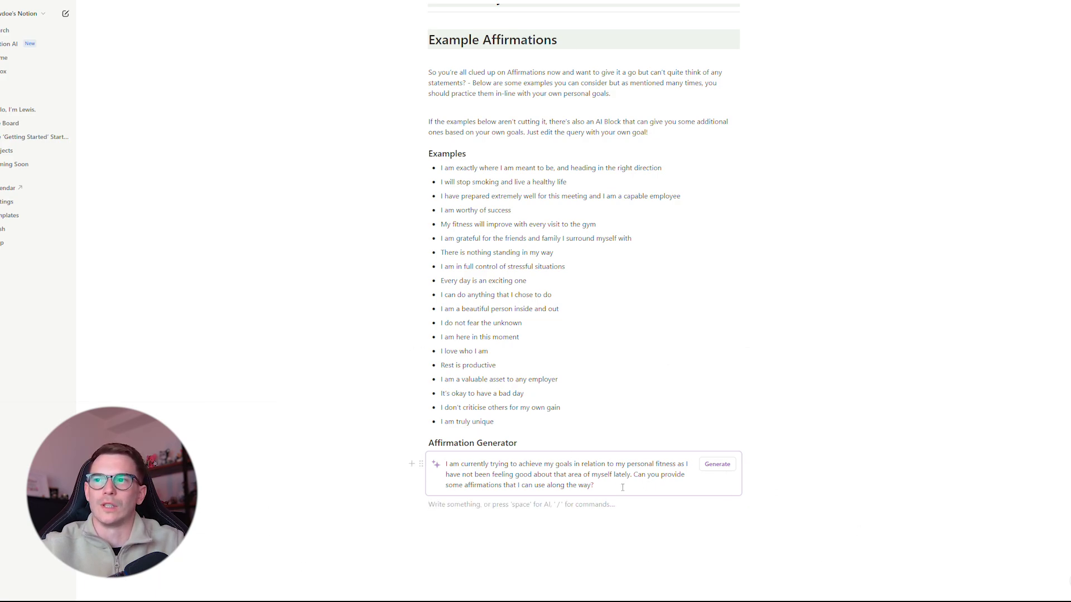
left_click_drag(595, 485, 448, 471)
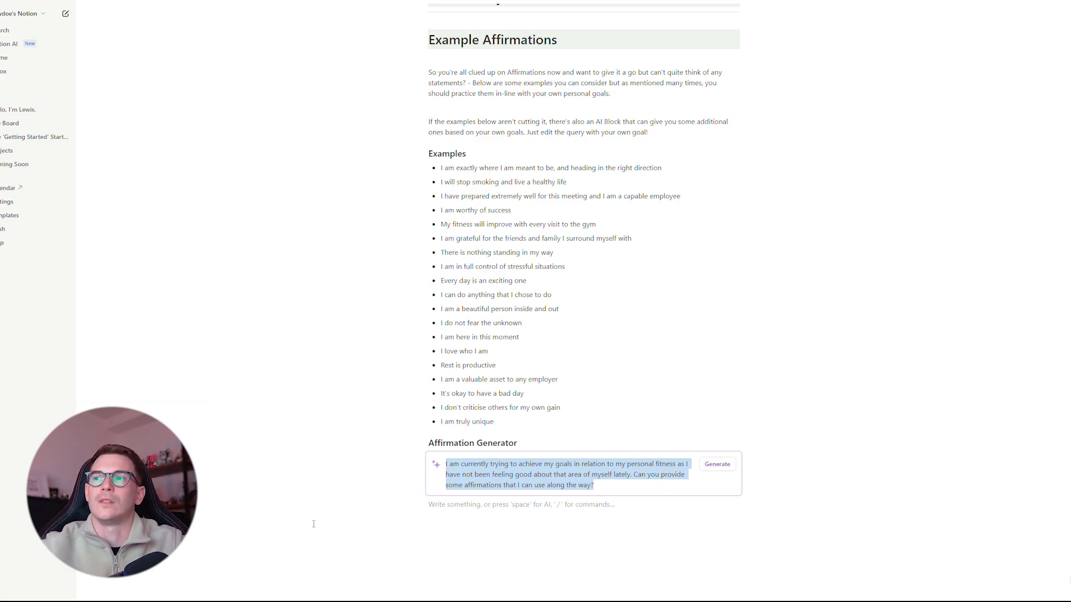
key("Left")
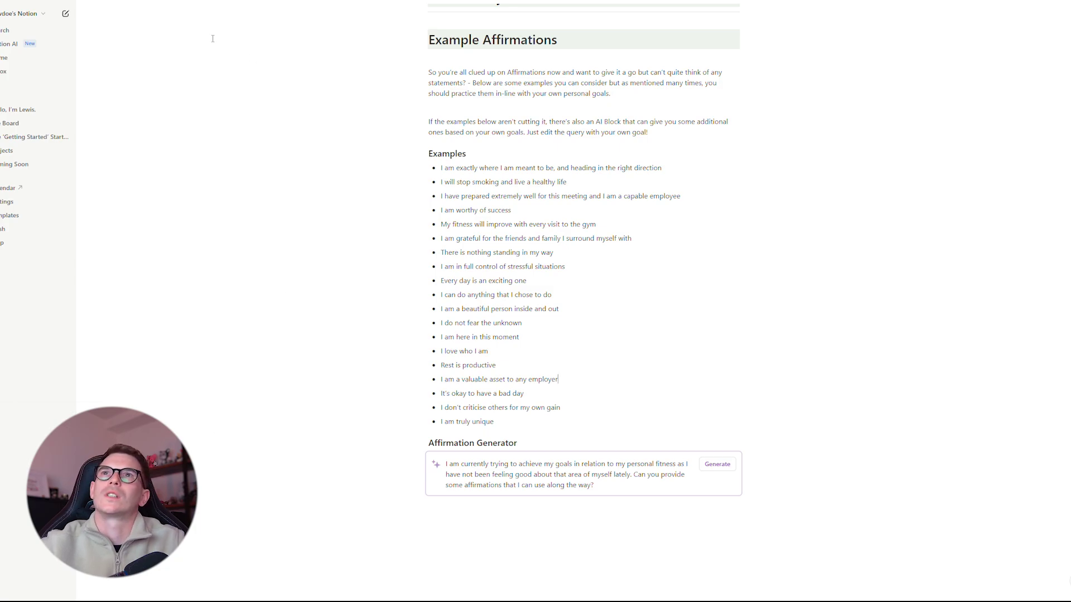
Step: Return to the Starter Pack page, open Personal Values from the Wellbeing list and read its introduction
left_click(175, 3)
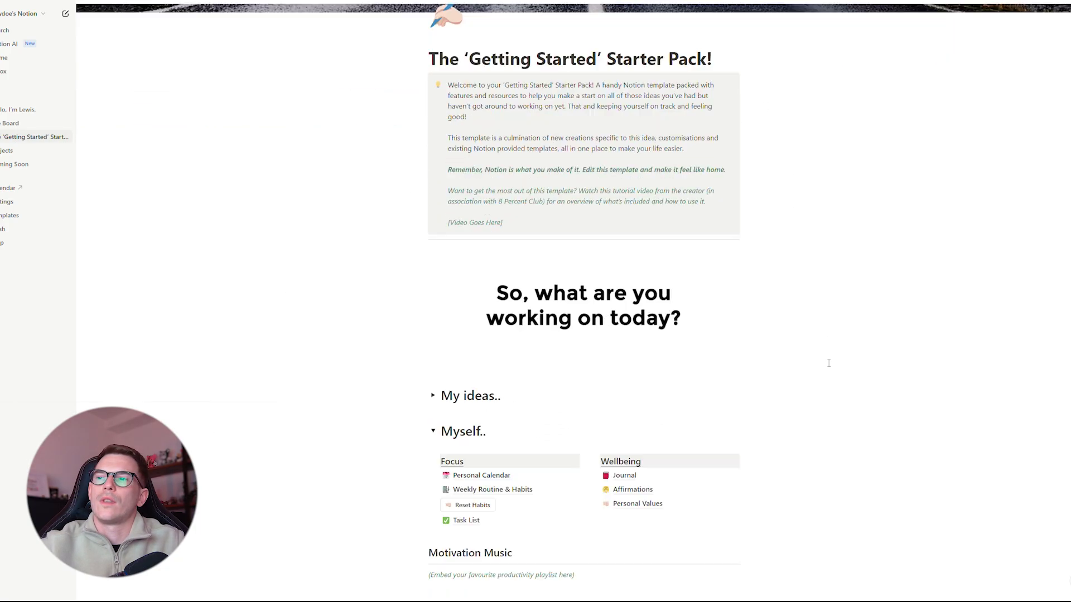
scroll(829, 363, "down", 2)
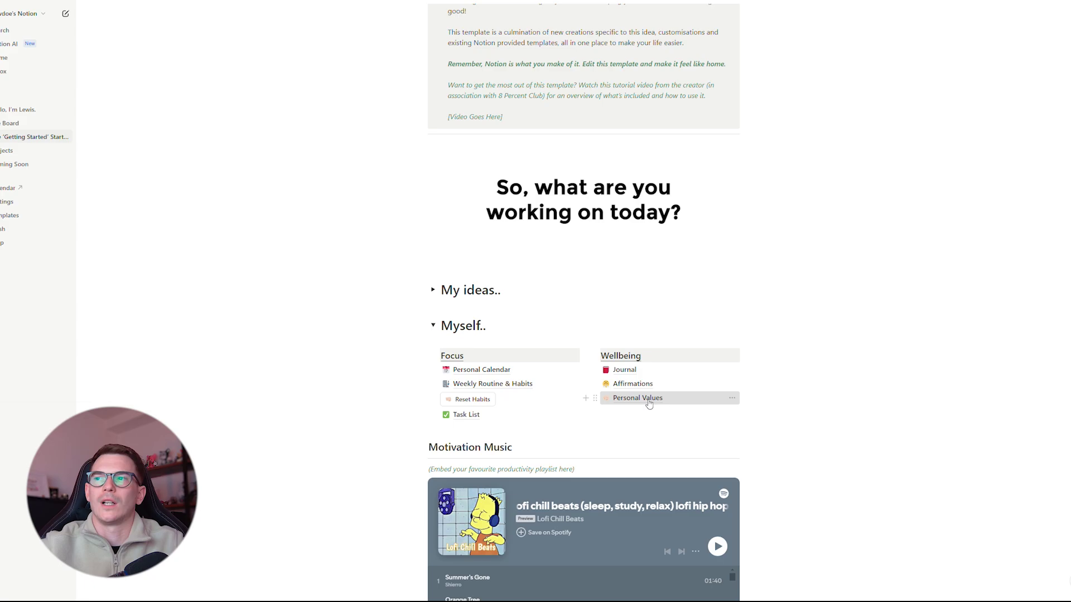
left_click(649, 403)
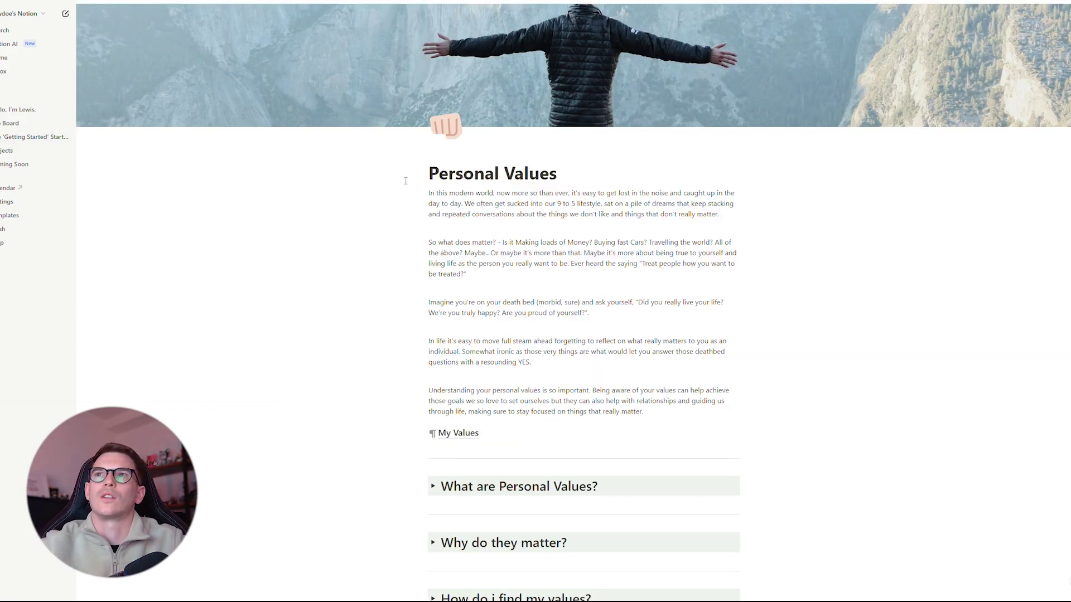
left_click_drag(431, 197, 595, 225)
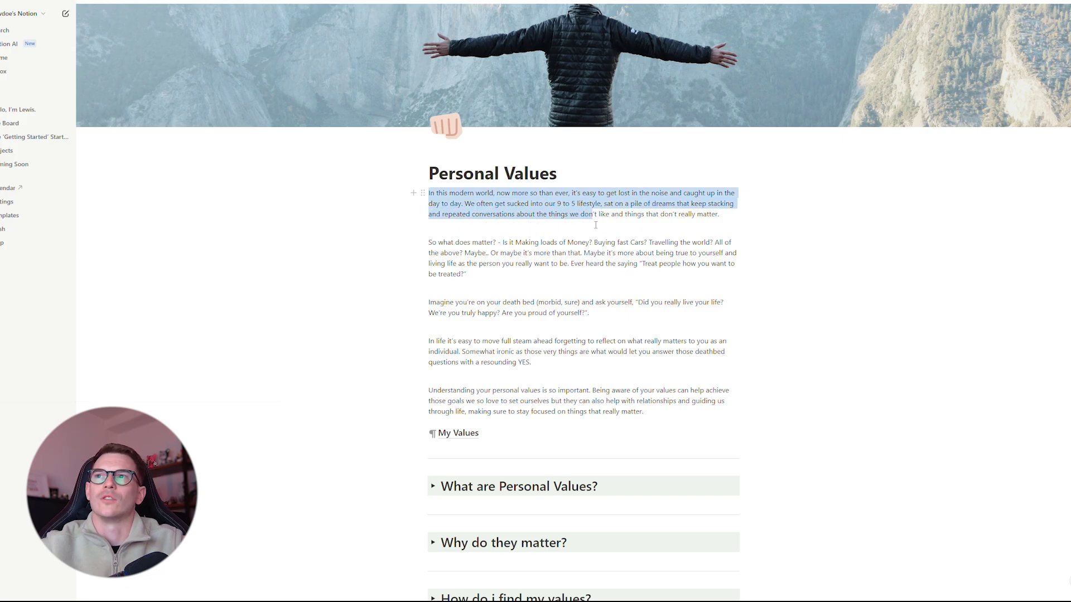
scroll(517, 419, "down", 1)
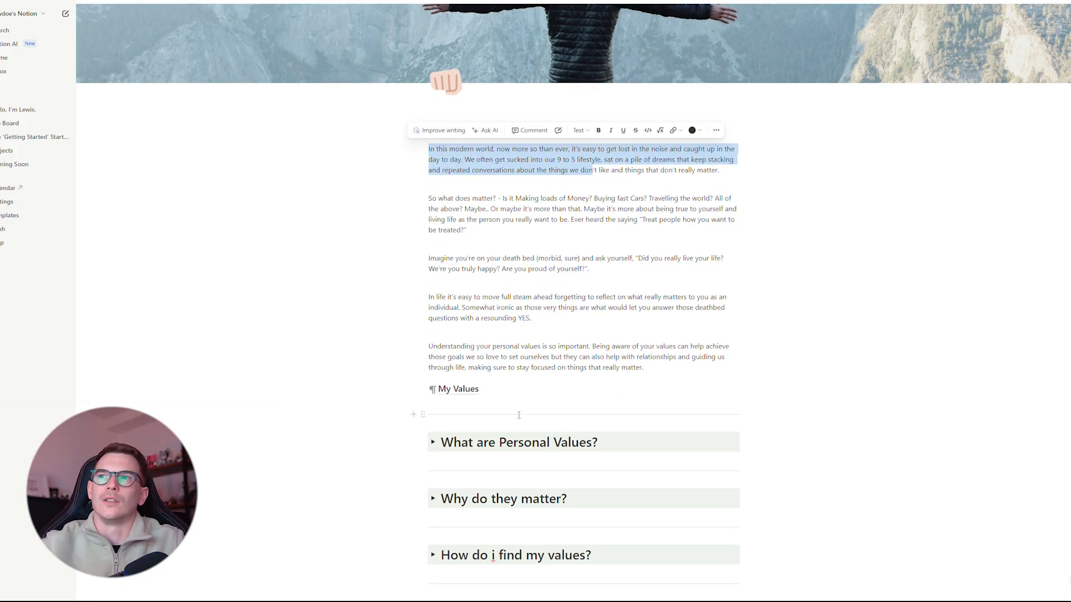
left_click(659, 369)
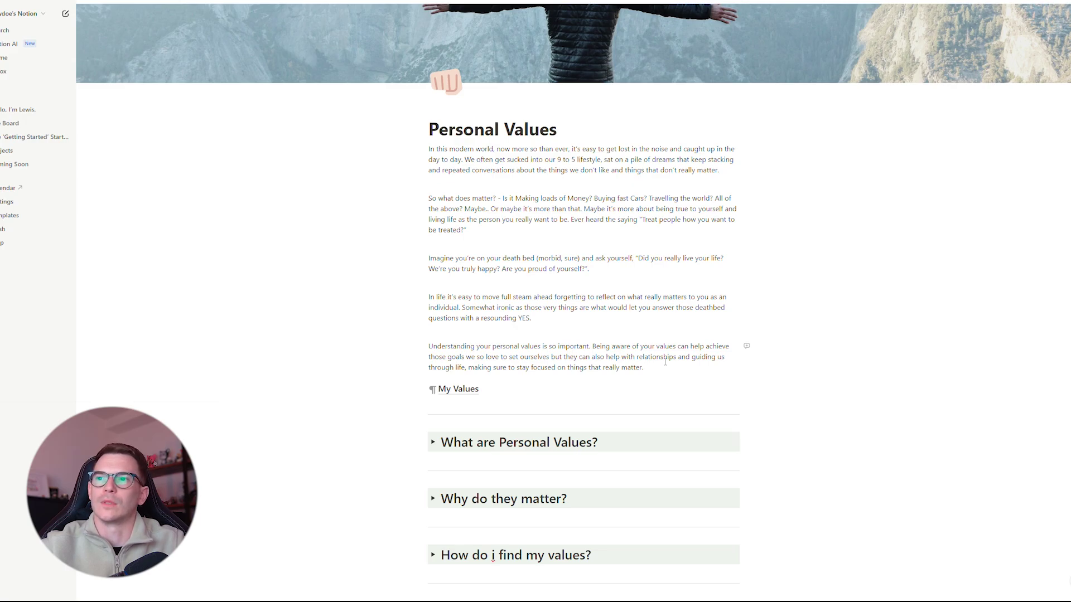
Step: Expand the My Values section on the Personal Values page and look over its value placeholders
scroll(812, 351, "down", 3)
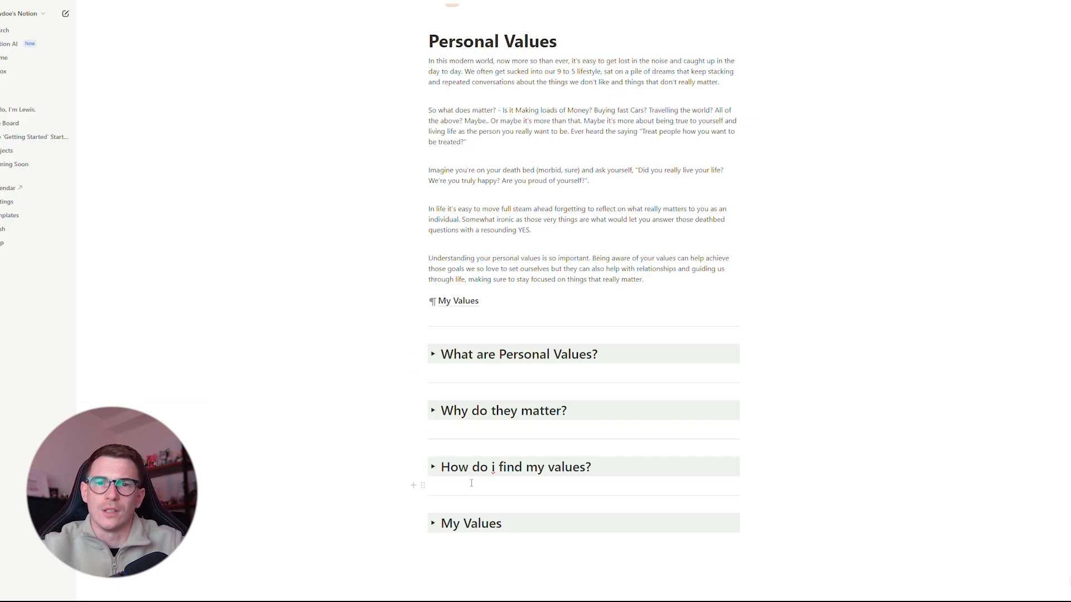
scroll(569, 507, "down", 2)
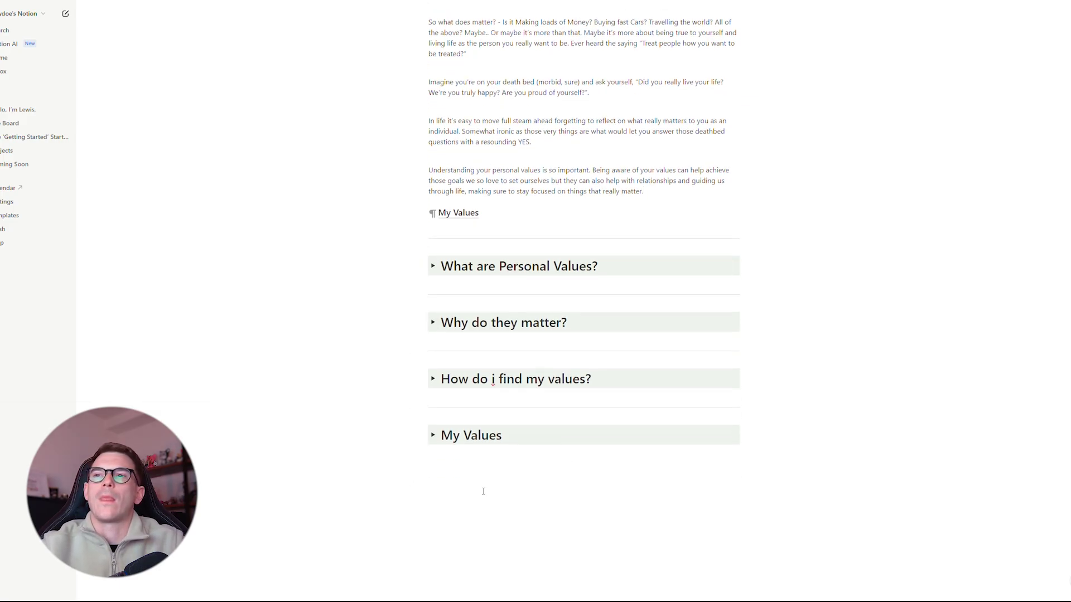
left_click(433, 435)
scroll(717, 377, "down", 5)
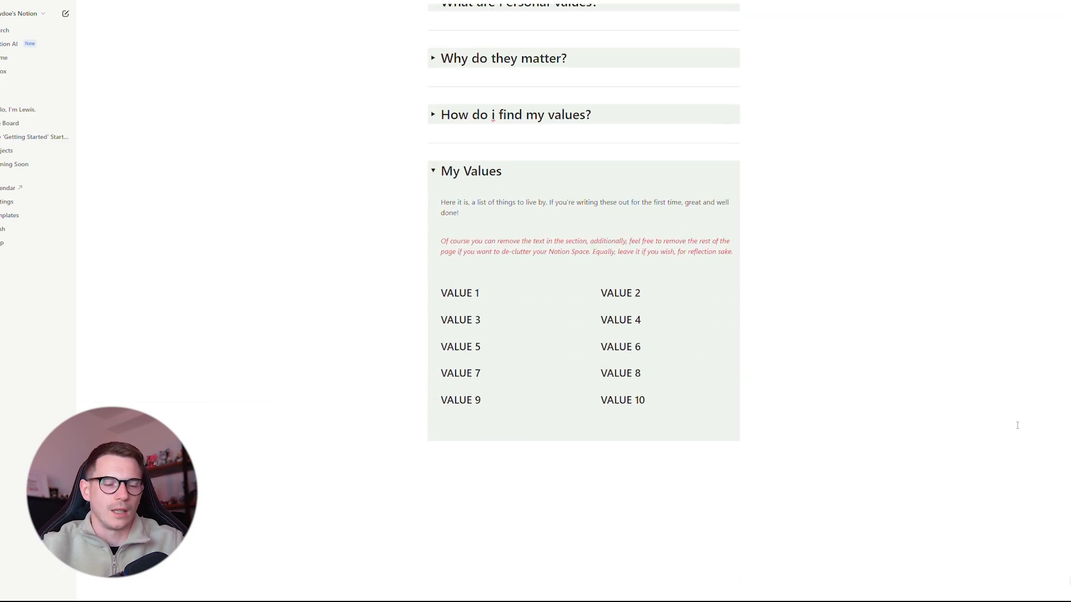
scroll(698, 277, "up", 1)
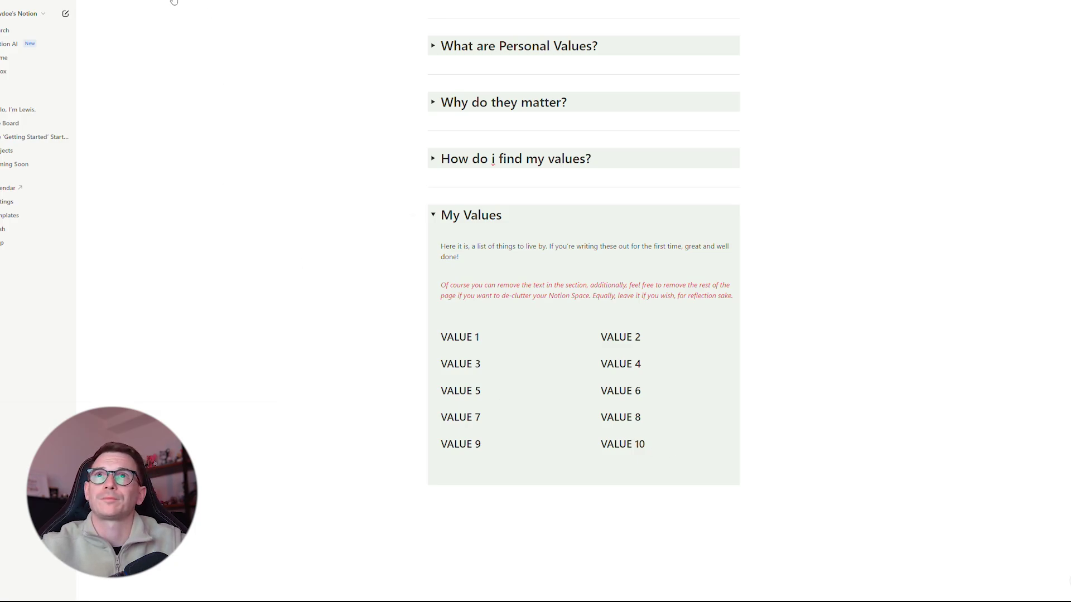
Step: Return to the Starter Pack page and expand the My ideas section
left_click(170, 6)
scroll(266, 424, "down", 5)
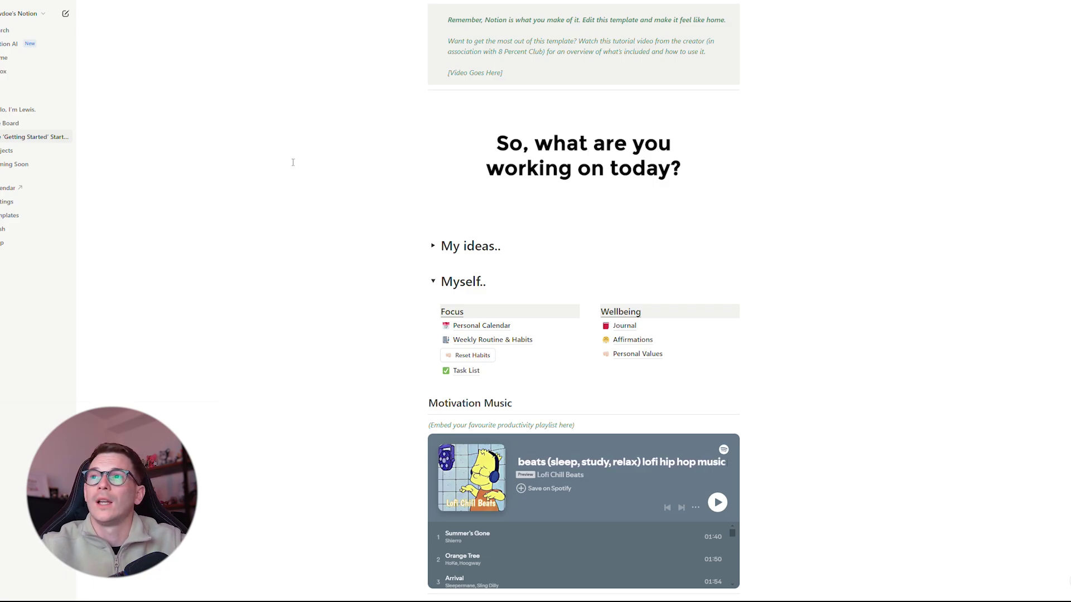
left_click(432, 245)
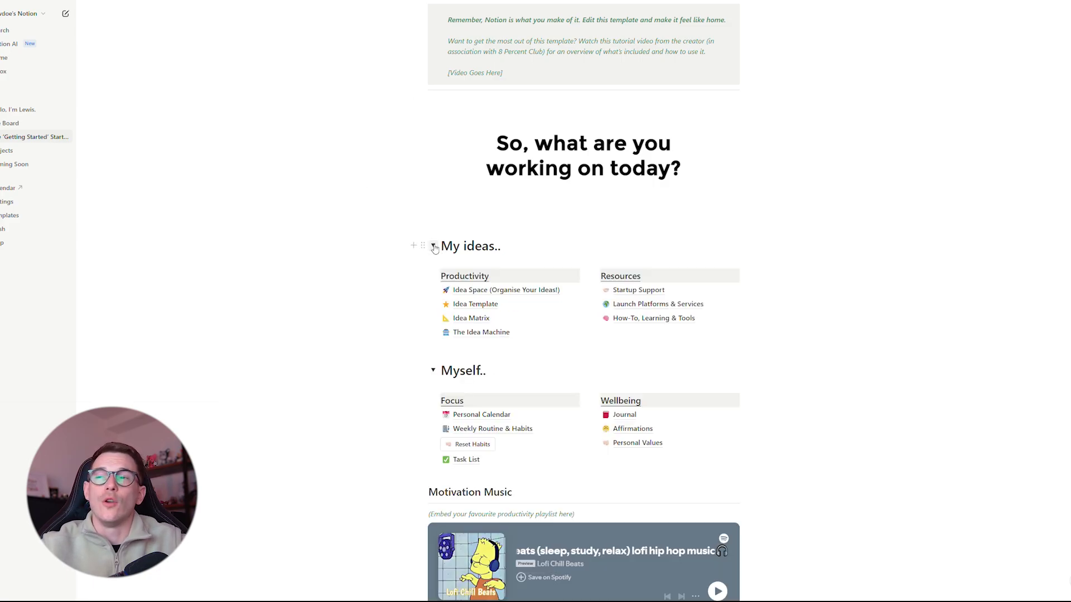
Step: Review the Starter Pack page's My ideas, Myself and Motivation Music sections as a recap of the template
scroll(267, 337, "down", 1)
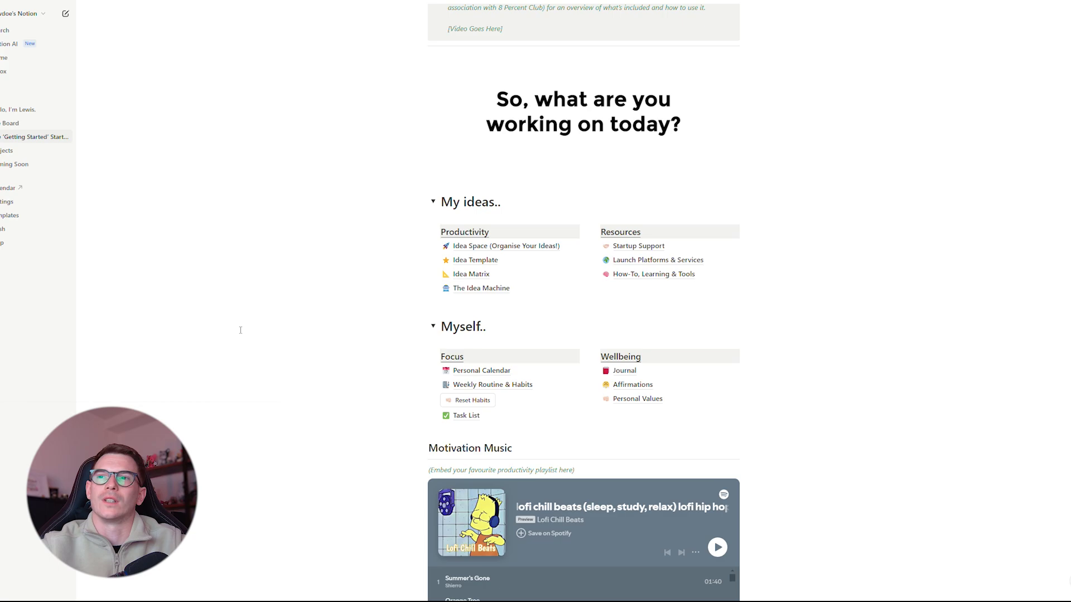
scroll(241, 330, "down", 2)
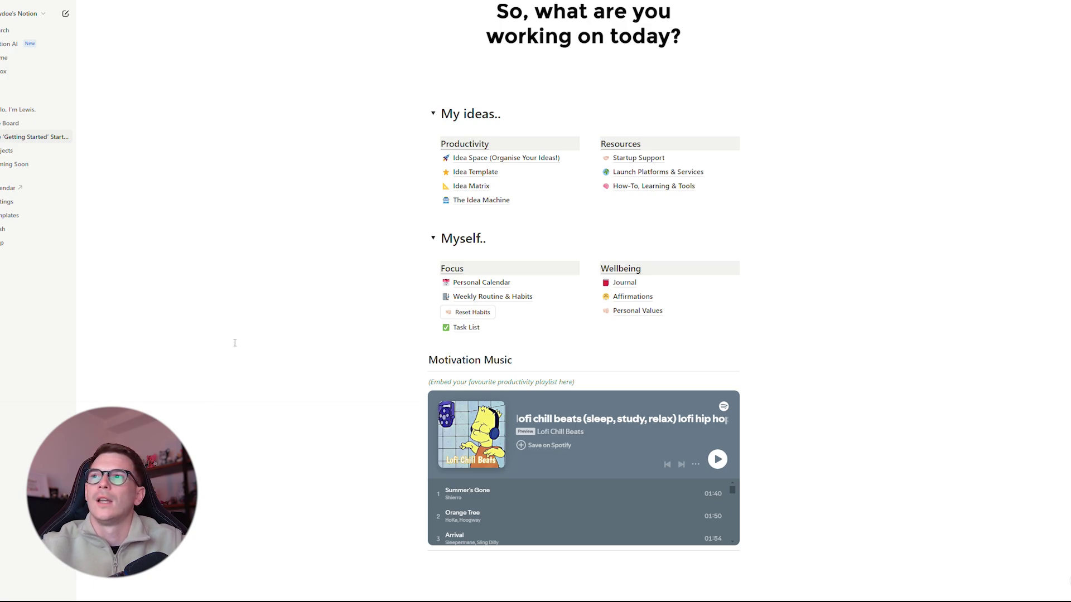
scroll(918, 360, "down", 2)
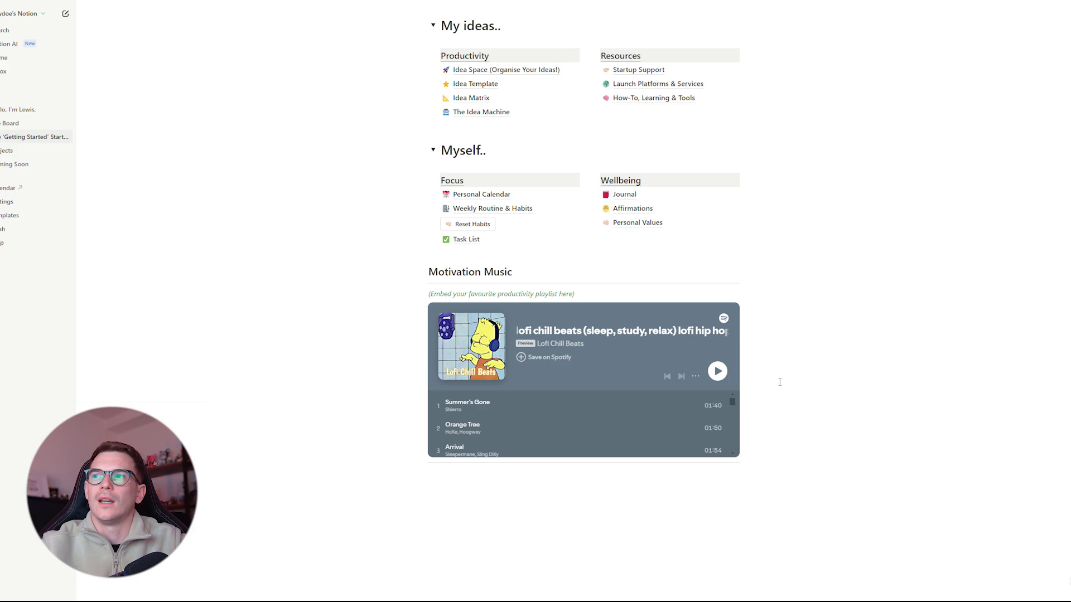
scroll(786, 411, "down", 1)
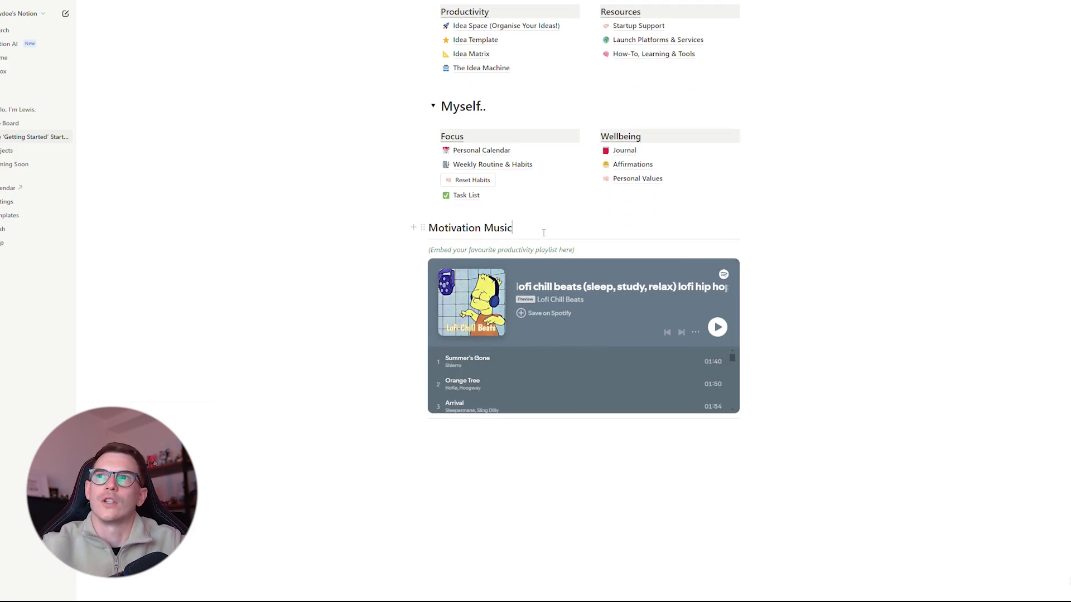
double_click(496, 236)
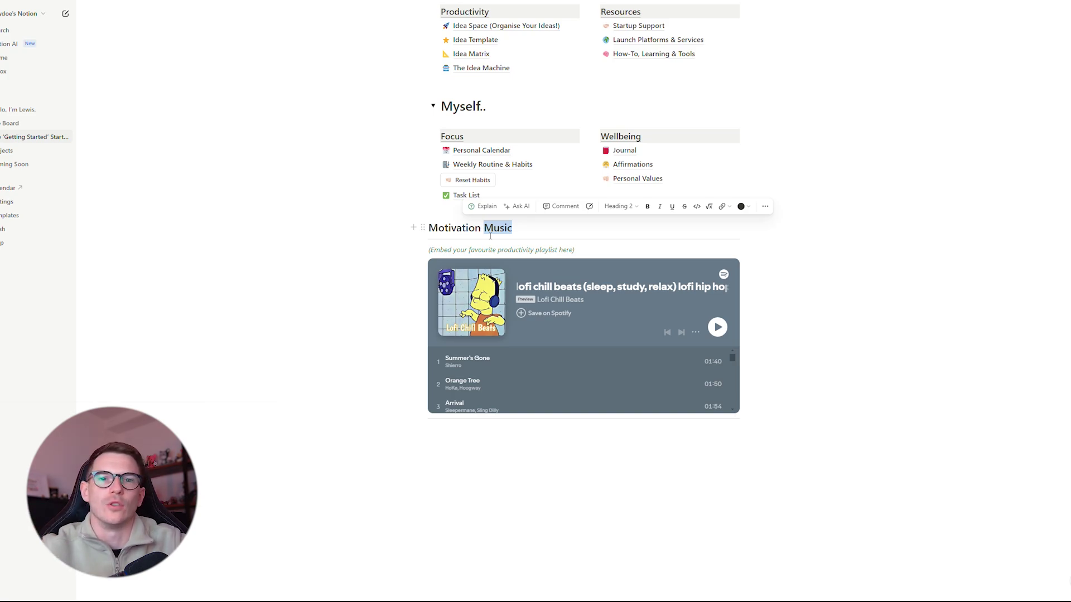
left_click(970, 332)
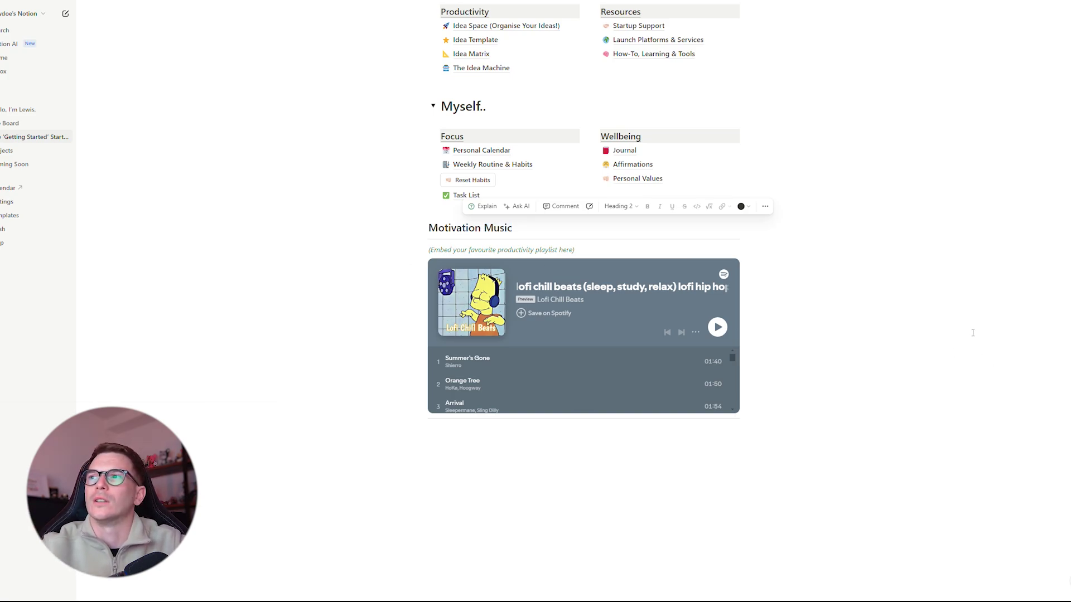
scroll(771, 483, "down", 1)
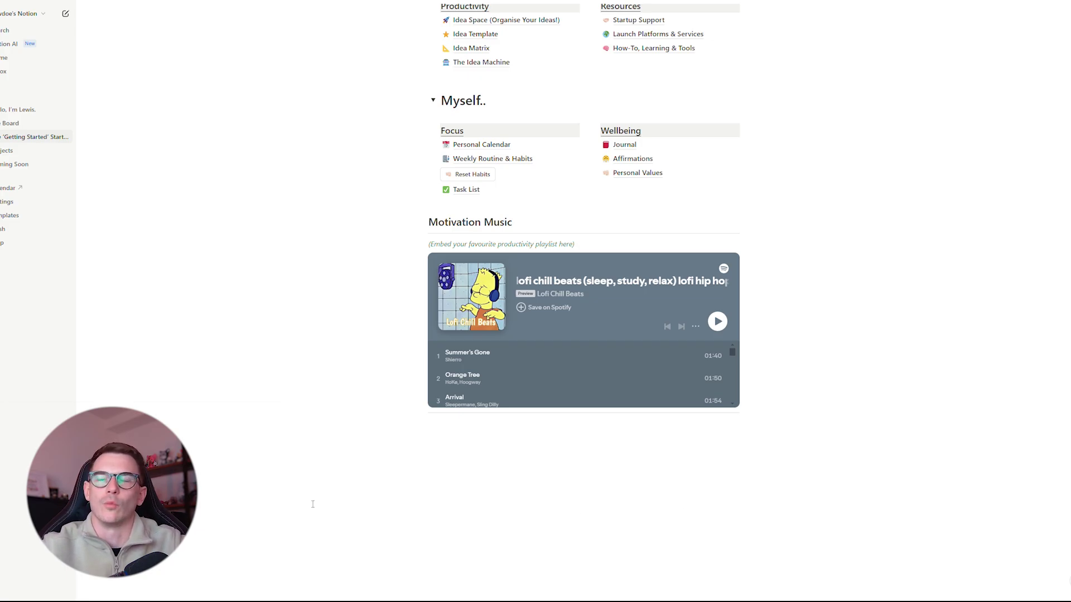
scroll(368, 524, "up", 3)
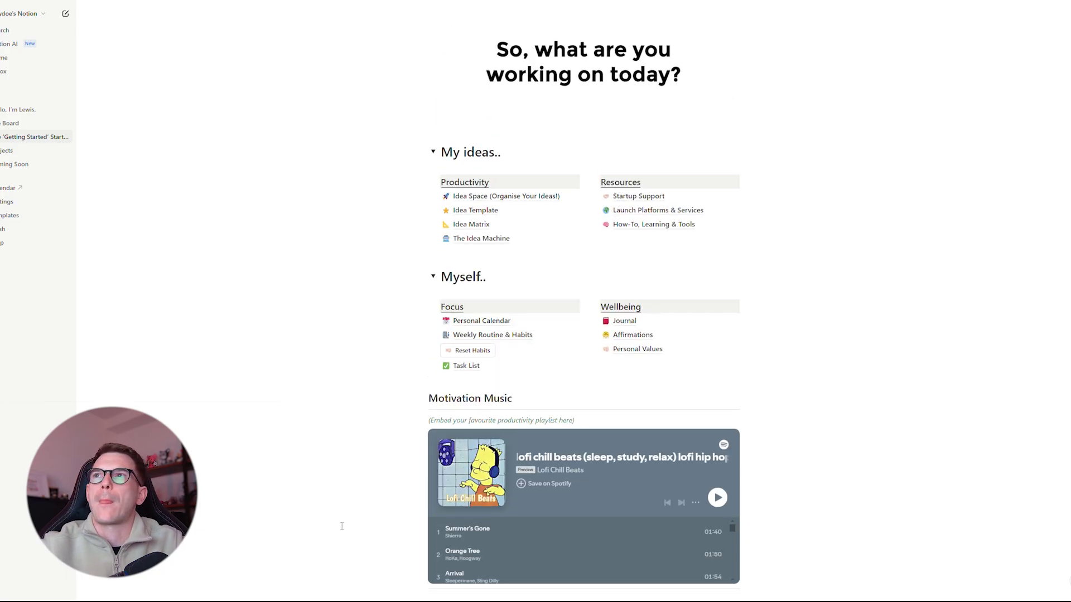
scroll(304, 530, "up", 4)
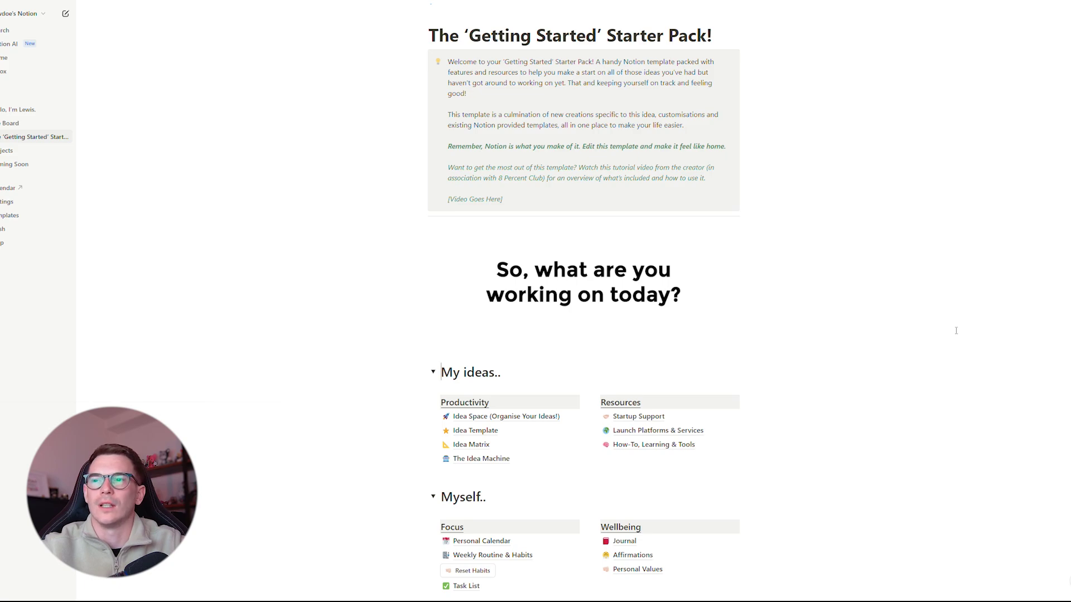
scroll(932, 399, "down", 3)
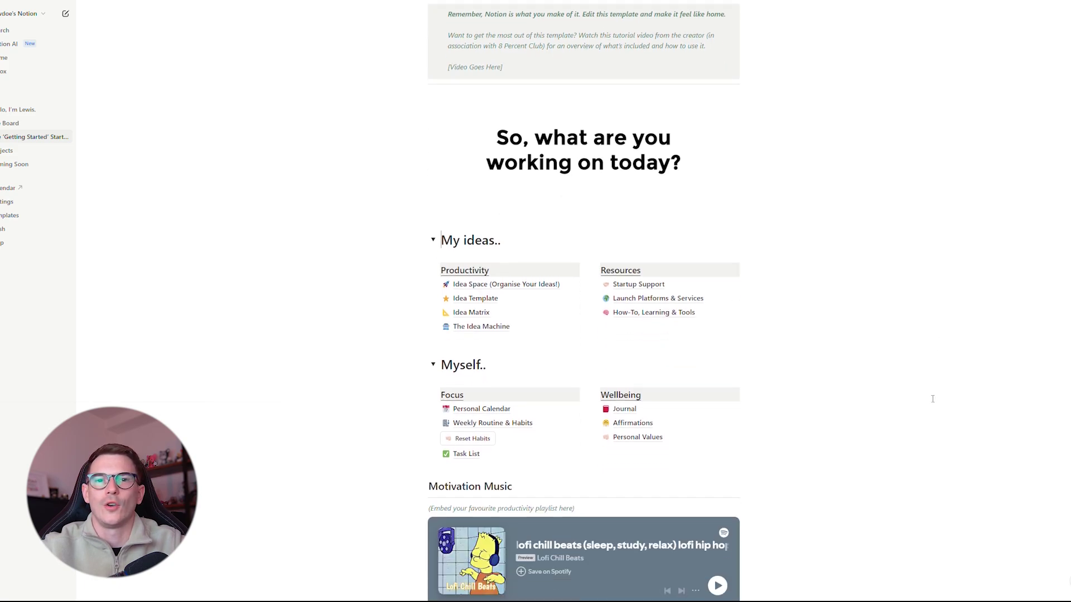